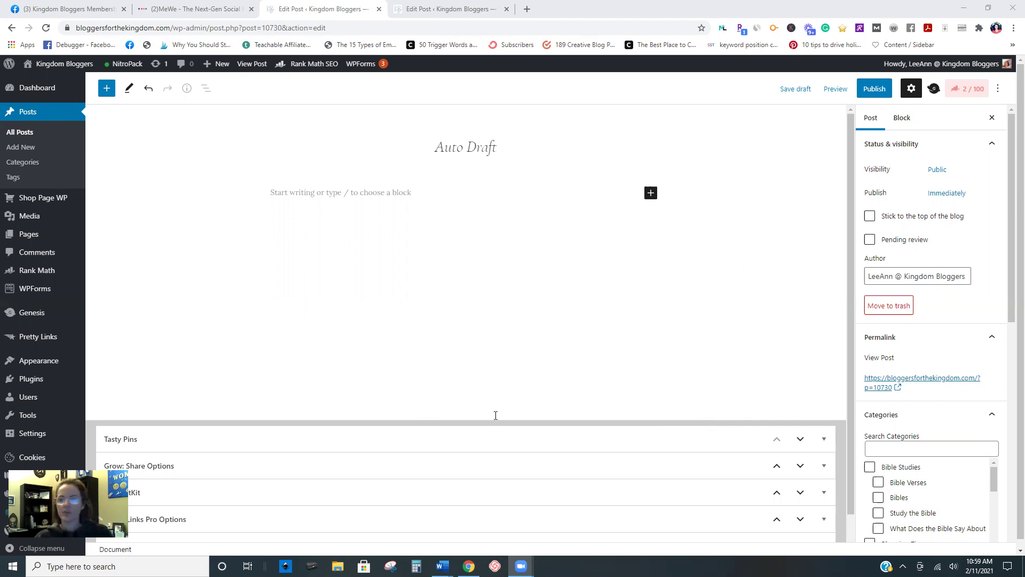
# Title the post "Your Title" and add an opening paragraph block reading "Hello, welcome to my blog!"
pyautogui.tripleClick(476, 147)
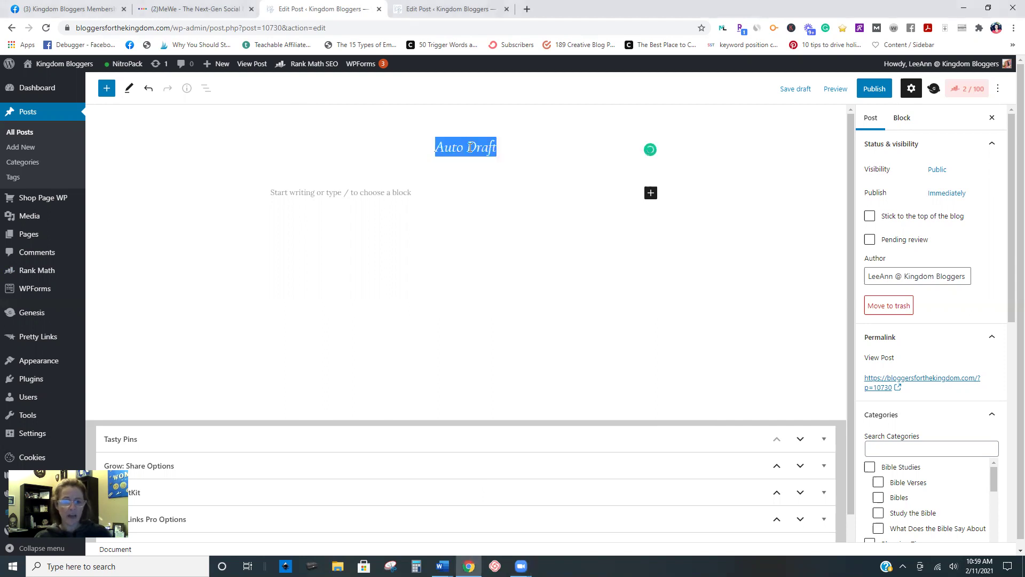
pyautogui.write('Your Title')
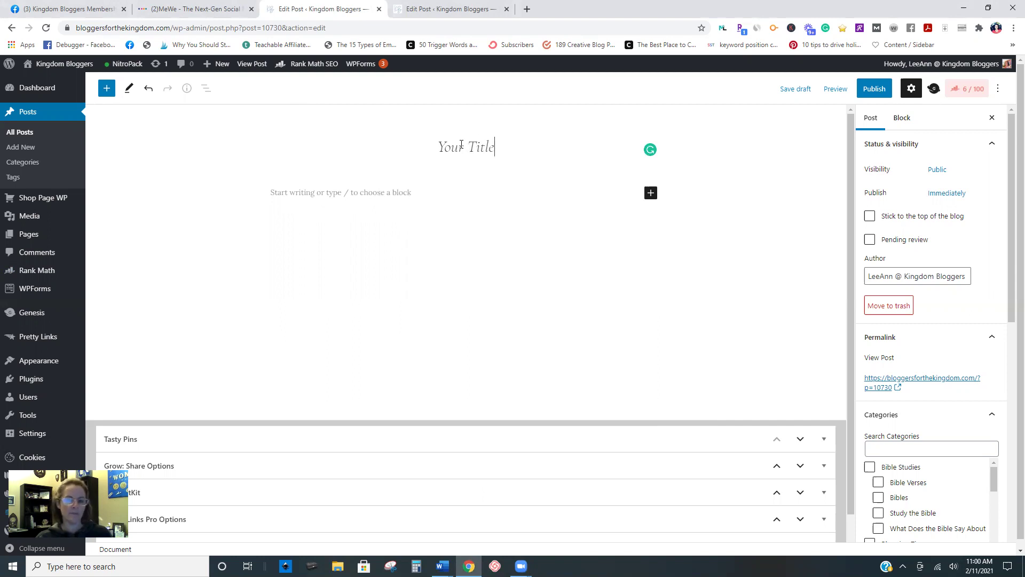
pyautogui.click(105, 90)
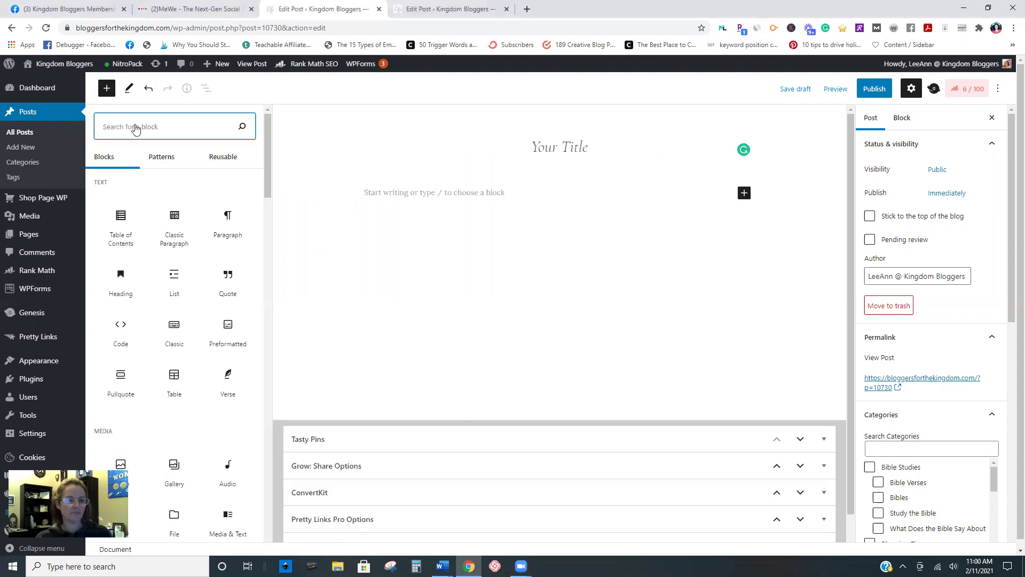
pyautogui.click(231, 219)
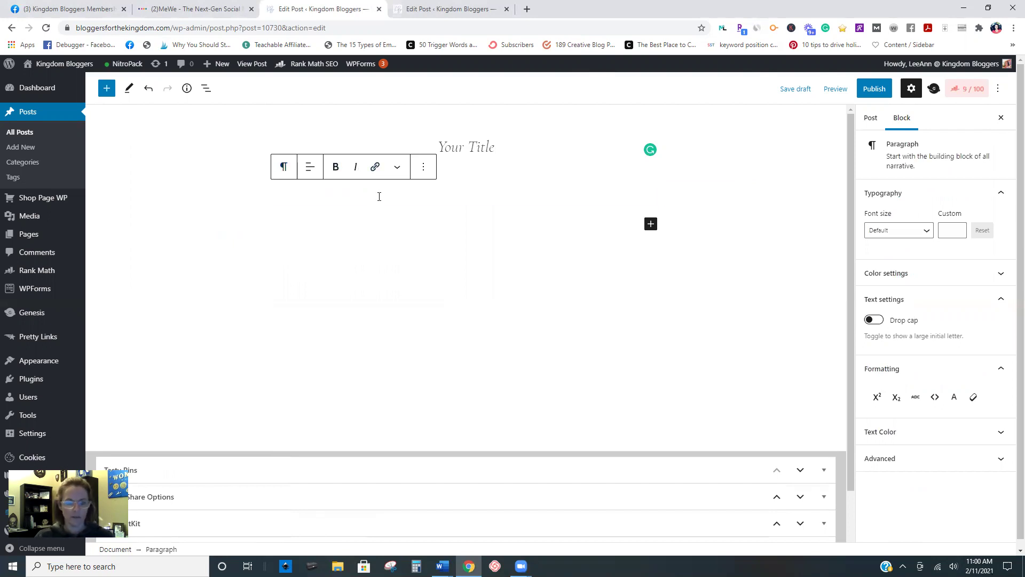
pyautogui.write('Hel')
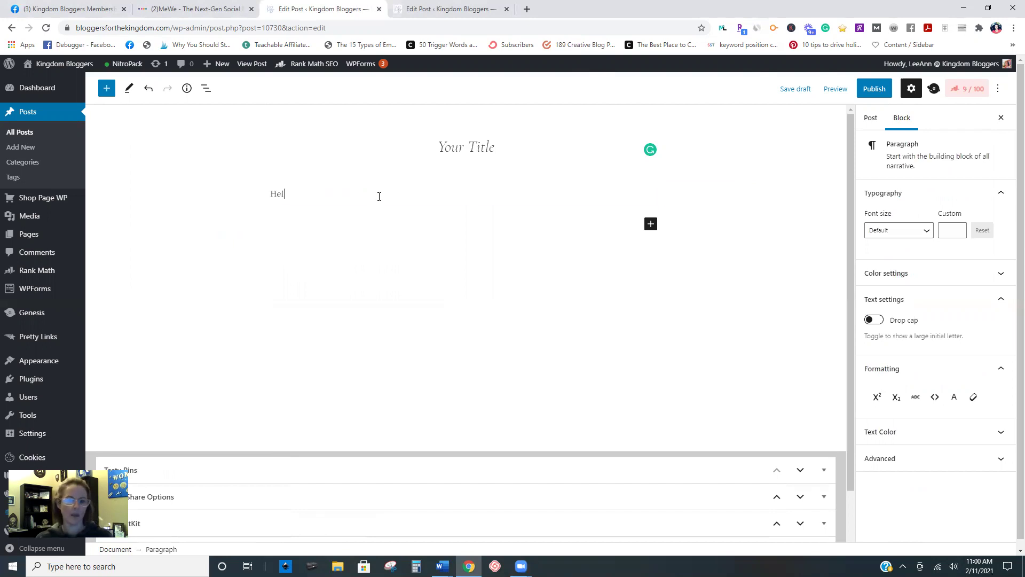
pyautogui.write('lo, welcome ')
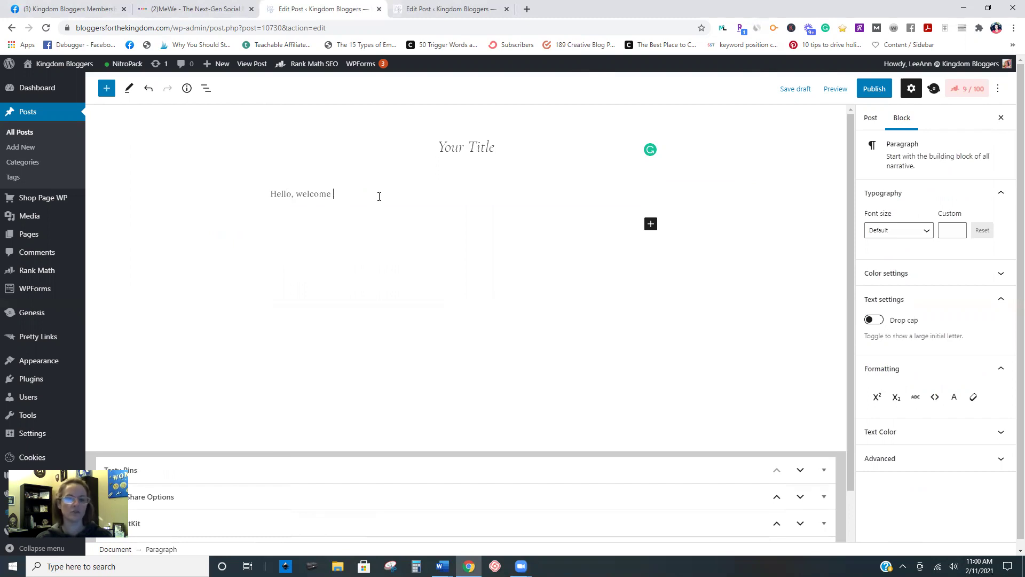
pyautogui.write('to my blog!')
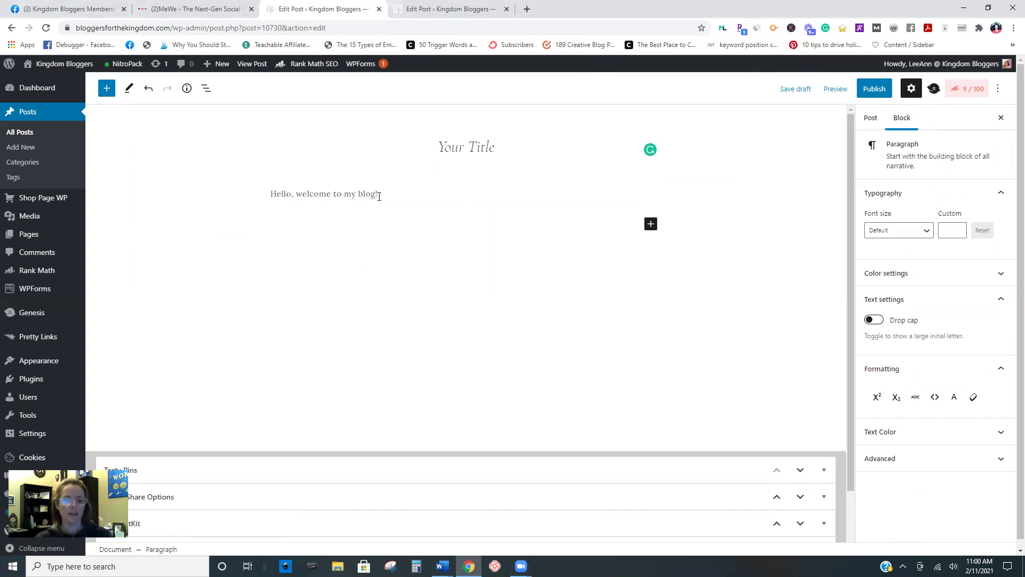
# Add two more paragraphs below the greeting, reading "what is happening?" and "First H2 Heading"
pyautogui.press('Return')
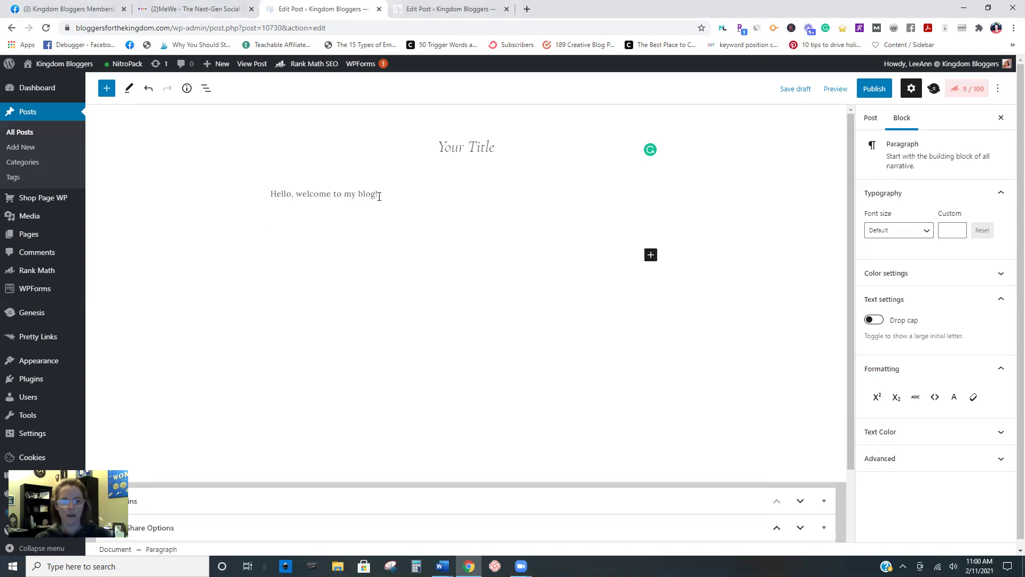
pyautogui.write('what is happen')
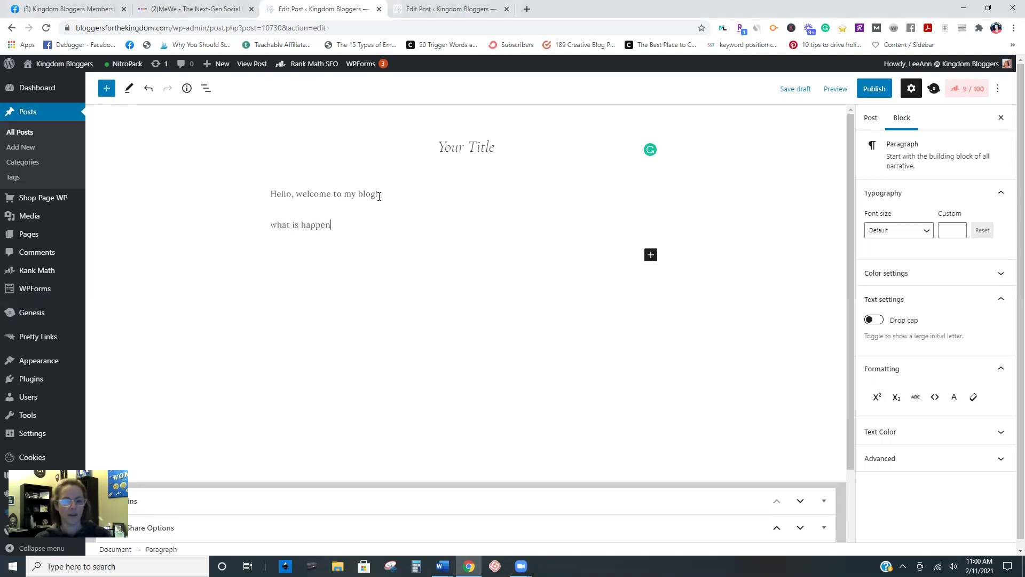
pyautogui.write('ing?')
pyautogui.press('Return')
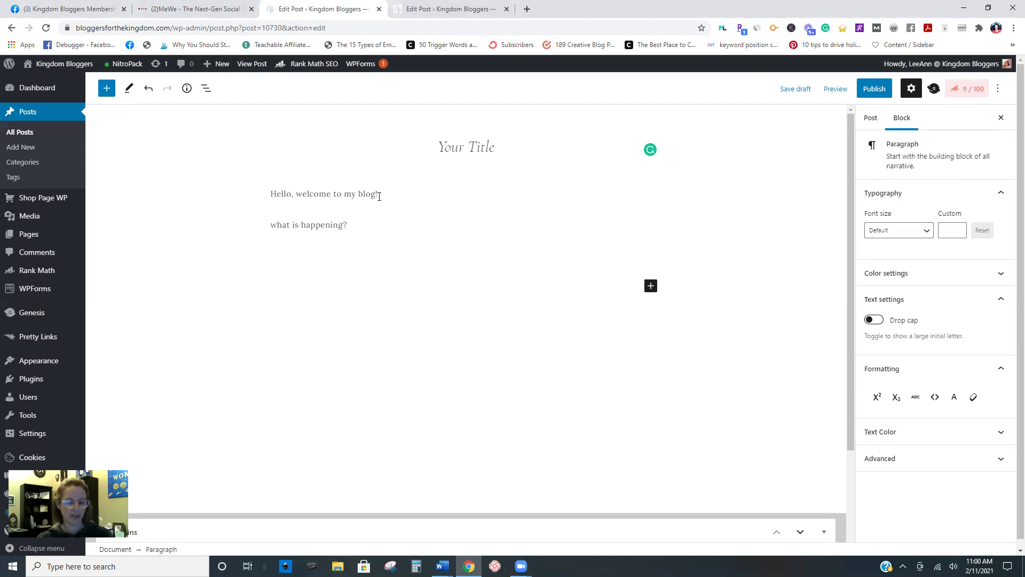
pyautogui.write('First H2 Heading')
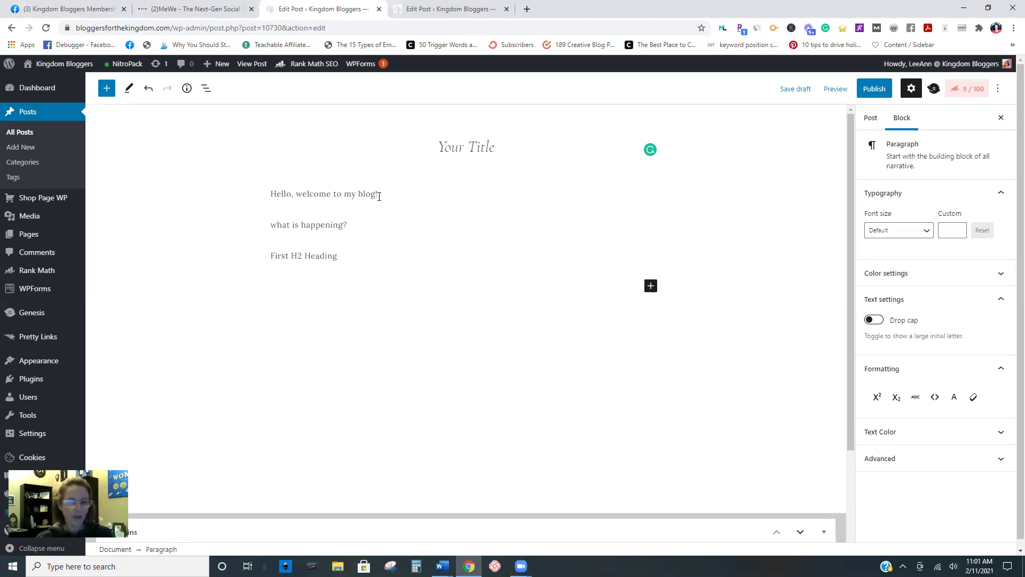
# Add four paragraphs below "First H2 Heading": "falsdkfj", "alfasfn", "My H3" and "adkjfldjf"
pyautogui.press('Return')
pyautogui.write('falsdkfj')
pyautogui.press('Return')
pyautogui.write('alfasfn')
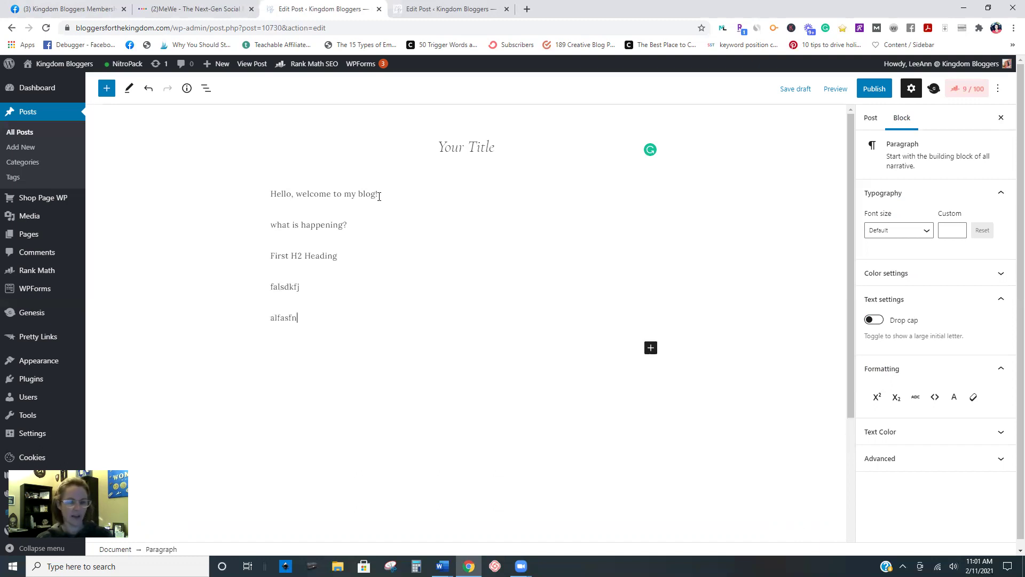
pyautogui.press('Return')
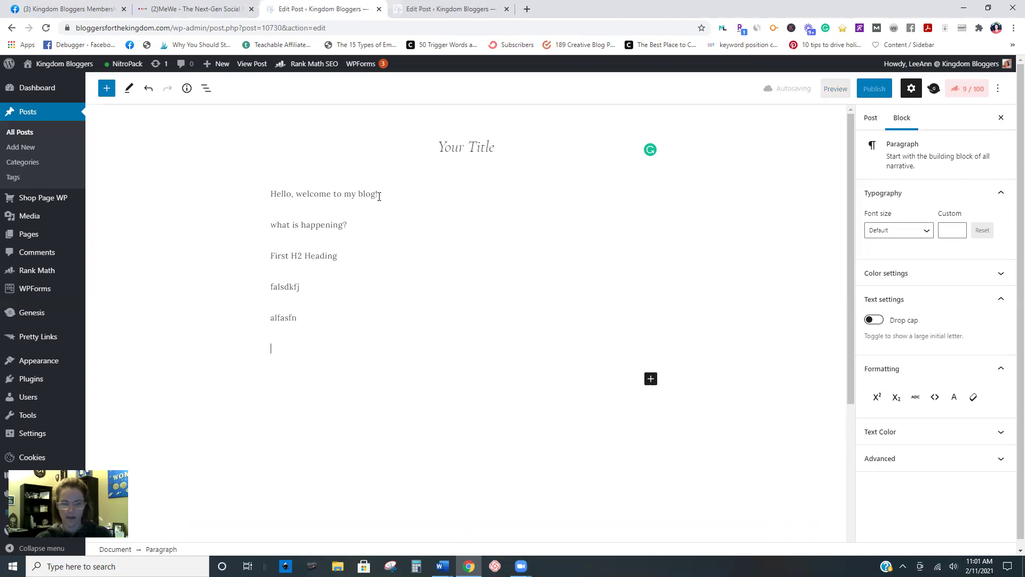
pyautogui.write('My ')
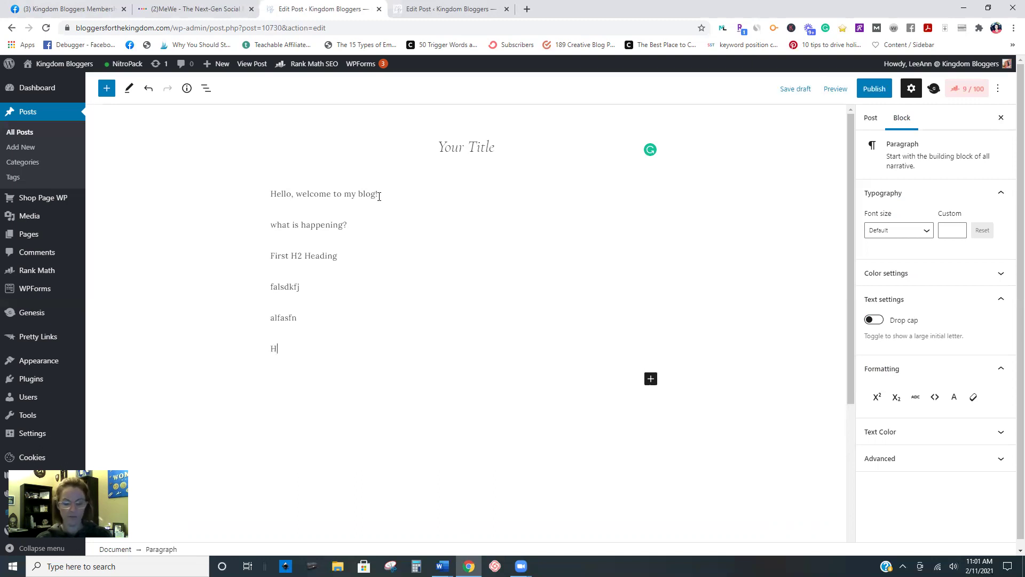
pyautogui.write('H3')
pyautogui.press('Return')
pyautogui.write('adkjfldjf')
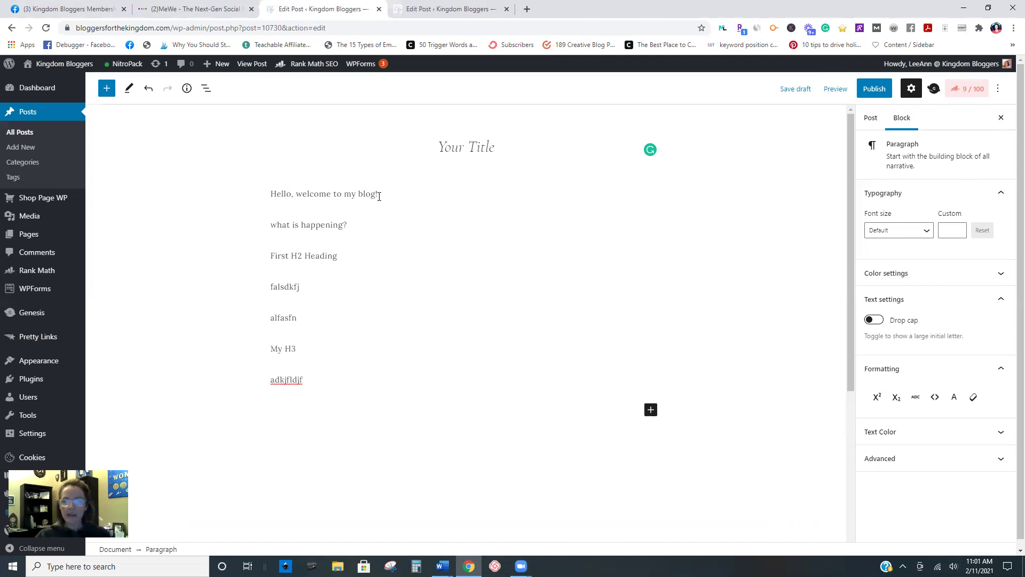
# Transform the "First H2 Heading" paragraph into a heading block and make its text bold
pyautogui.click(307, 255)
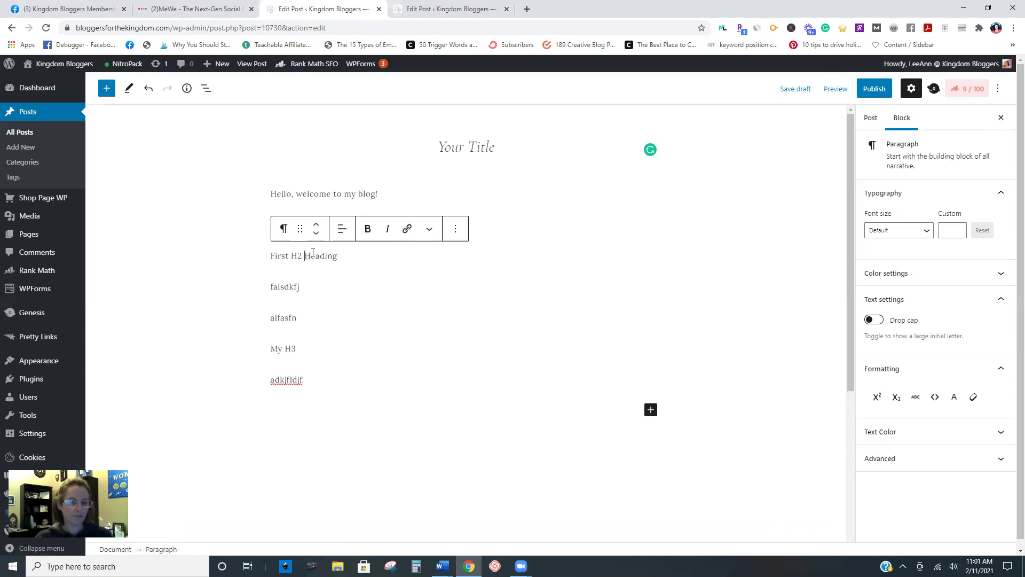
pyautogui.click(285, 230)
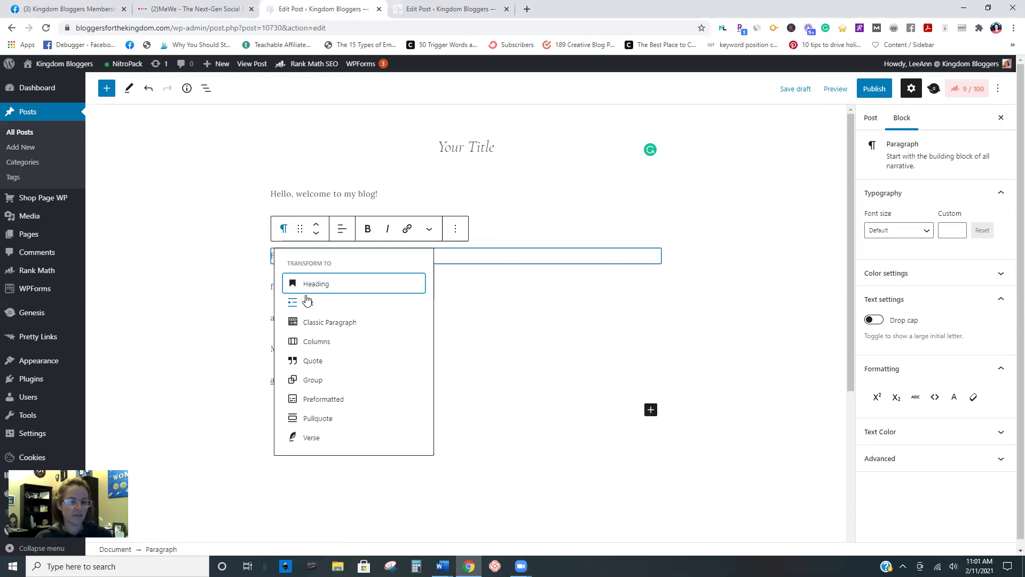
pyautogui.click(309, 283)
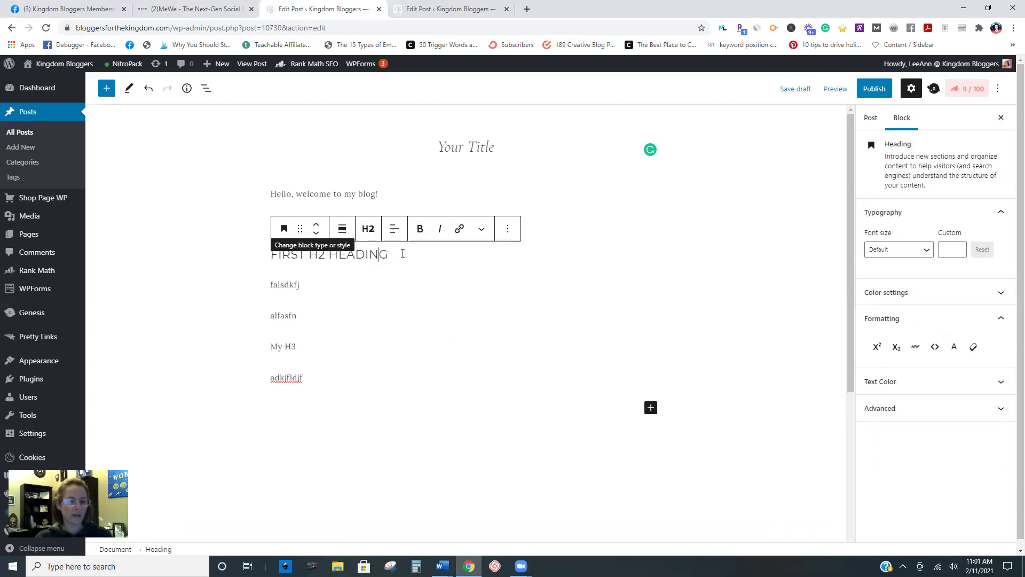
pyautogui.tripleClick(381, 256)
pyautogui.click(421, 233)
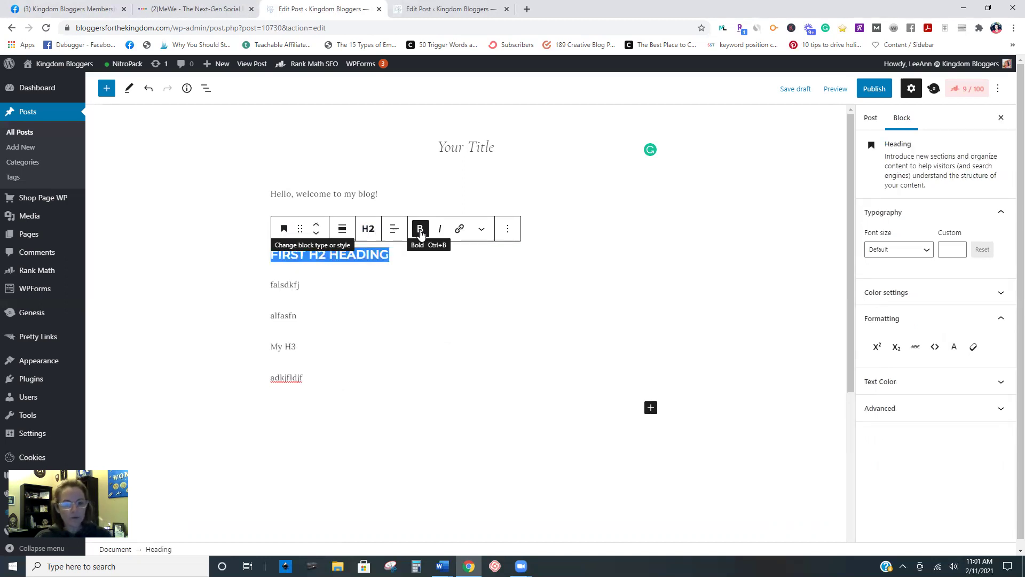
# Transform the "My H3" paragraph into a level H3 heading and make its text bold
pyautogui.click(332, 344)
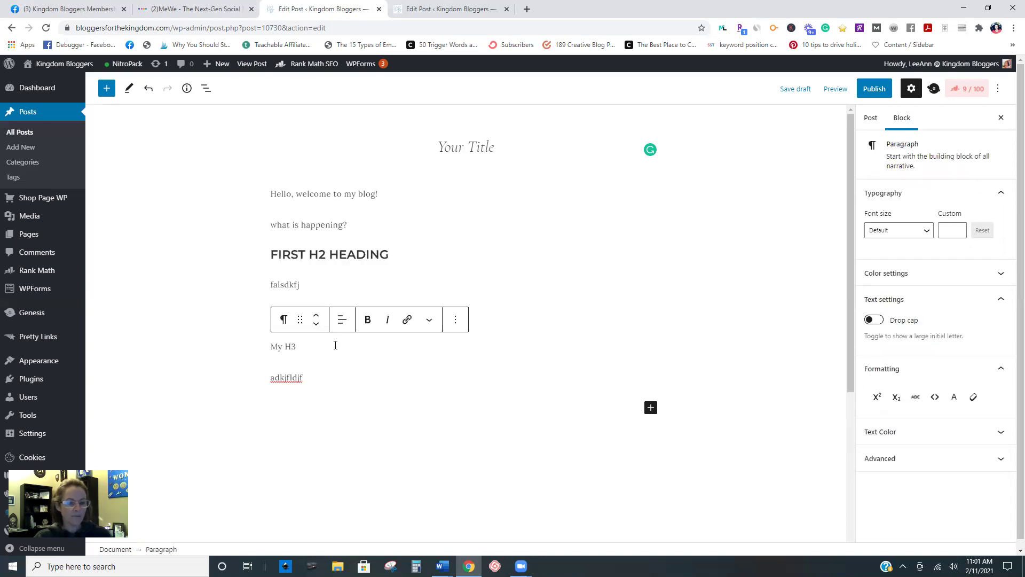
pyautogui.click(294, 317)
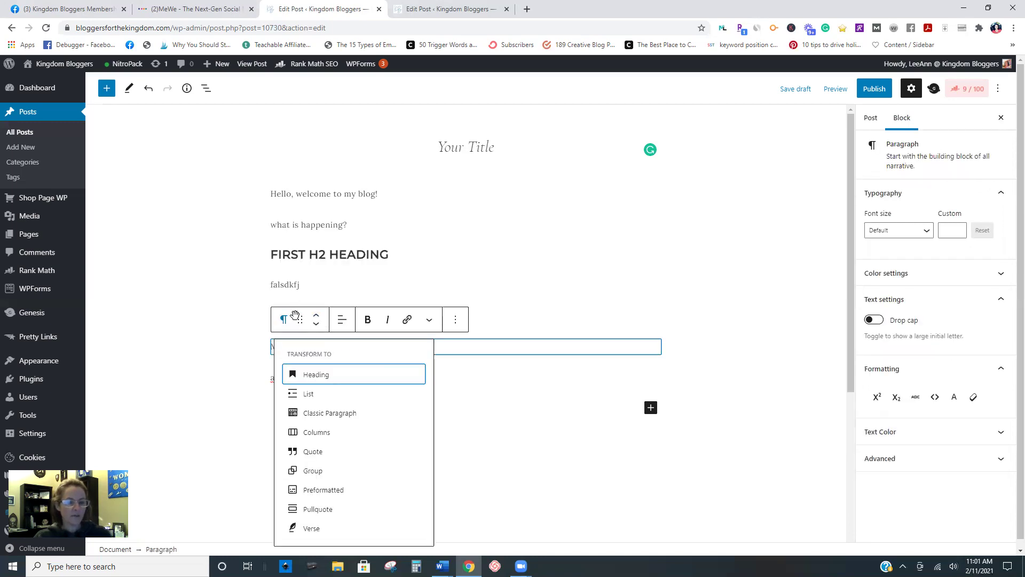
pyautogui.click(314, 376)
pyautogui.click(369, 320)
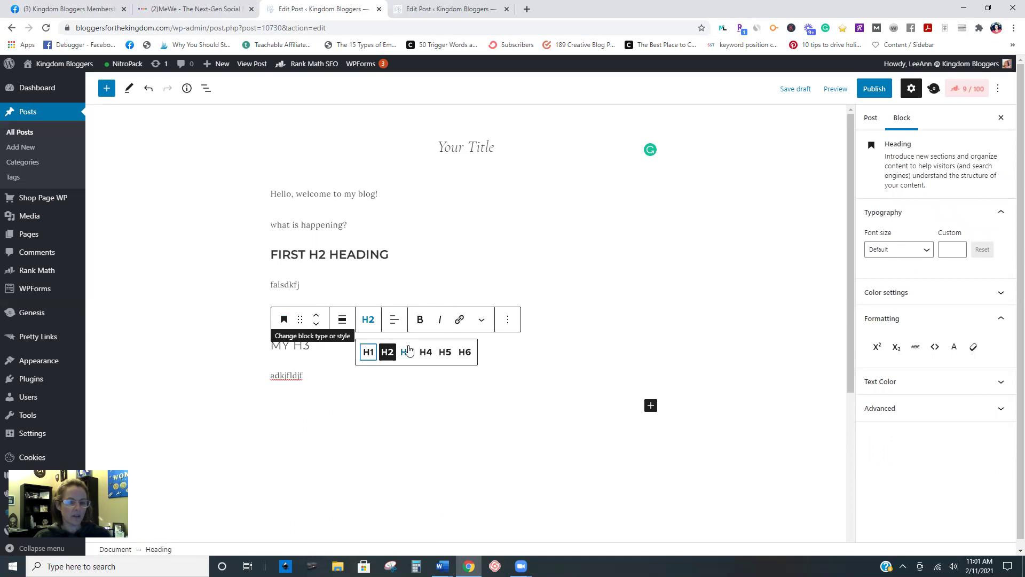
pyautogui.click(407, 352)
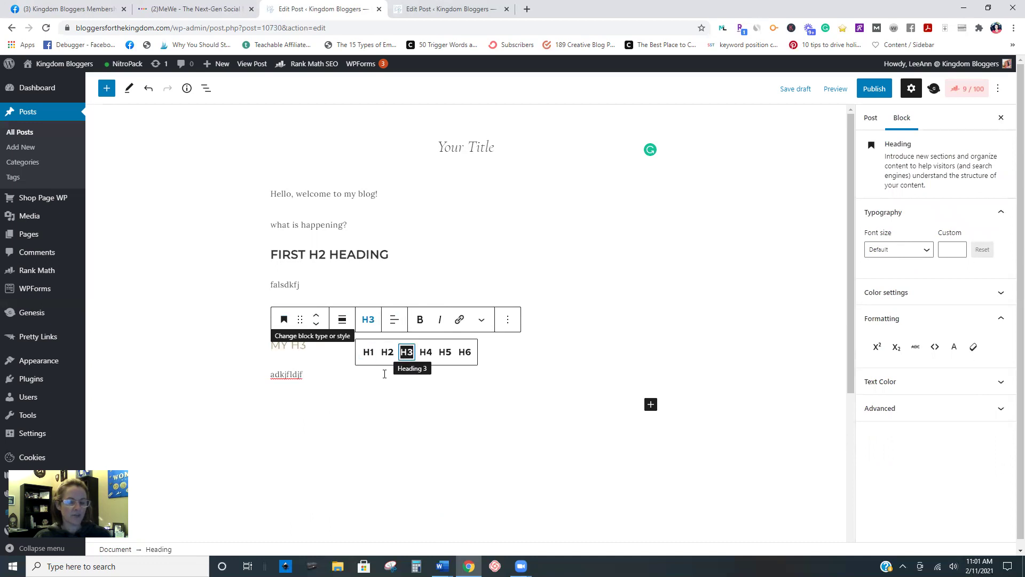
pyautogui.click(341, 346)
pyautogui.tripleClick(341, 346)
pyautogui.click(420, 320)
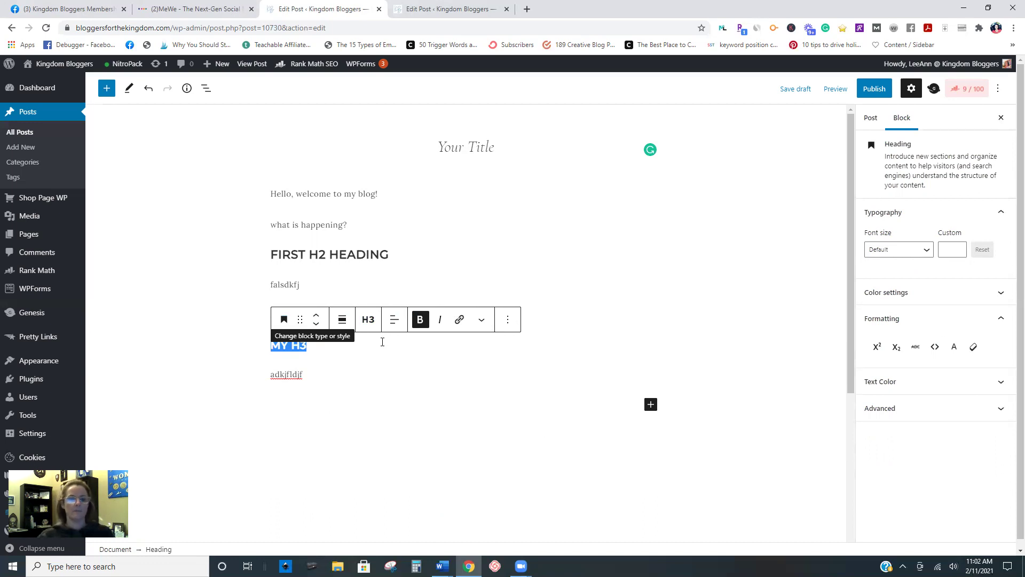
# Transform the "alfasfn" paragraph into a bulleted list, add the items "adkfj" and "karfdl", and end the list with an empty paragraph
pyautogui.click(291, 284)
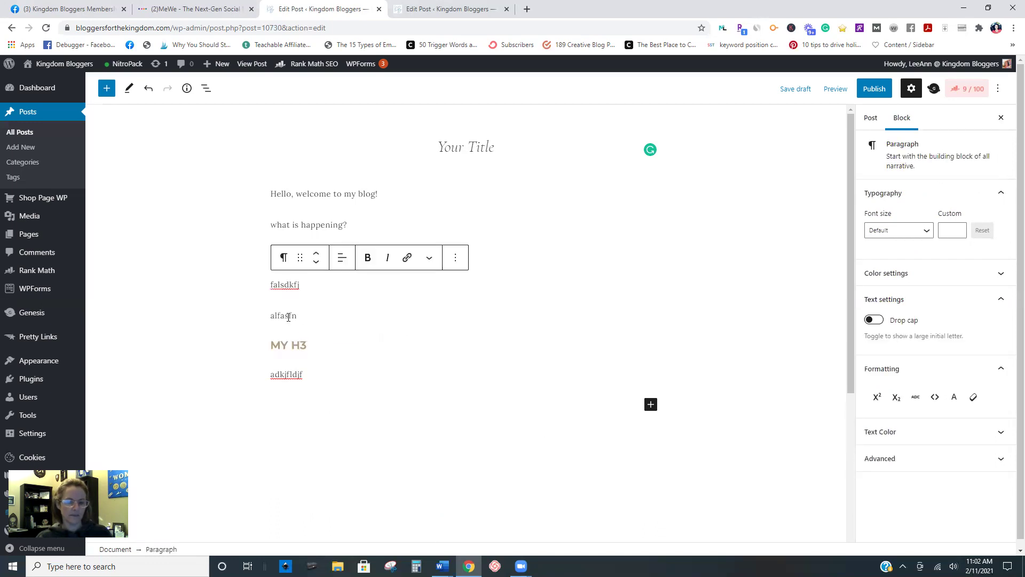
pyautogui.click(294, 316)
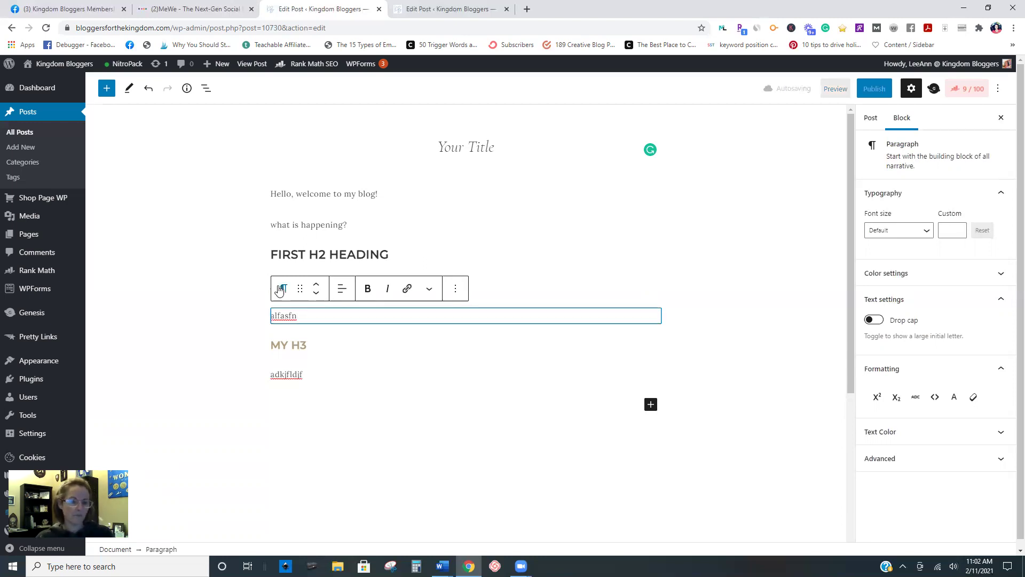
pyautogui.click(283, 289)
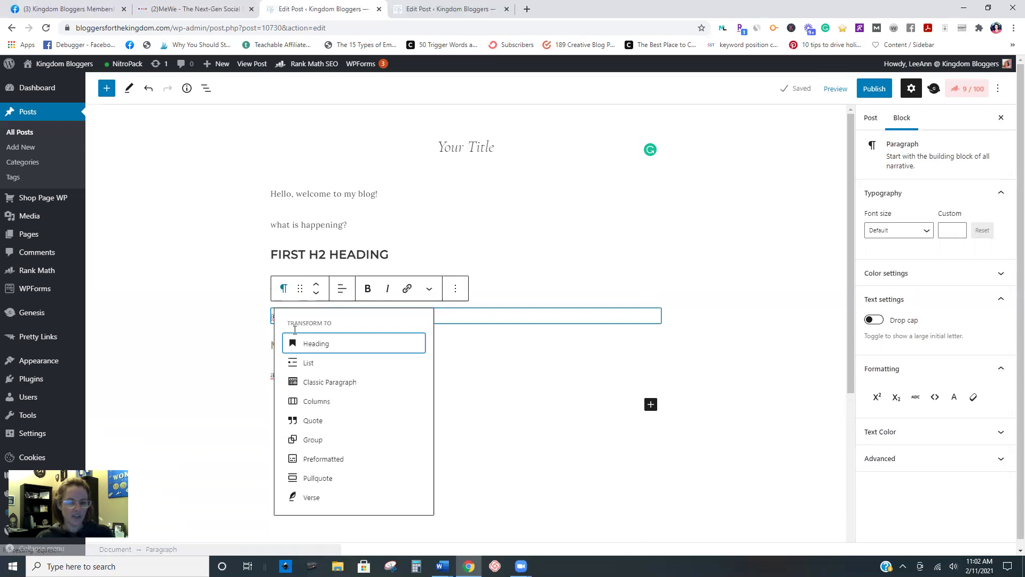
pyautogui.click(309, 365)
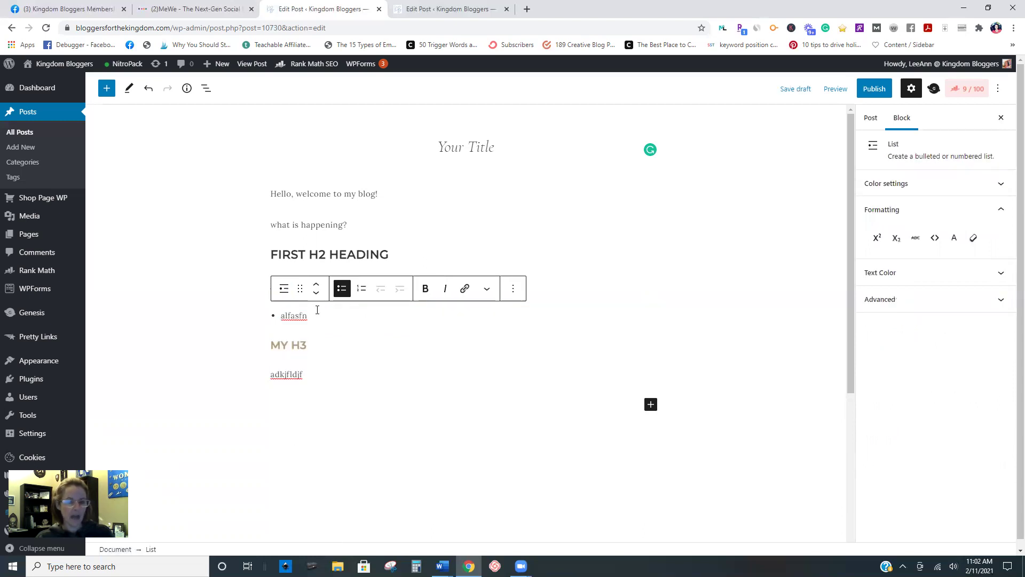
pyautogui.press('Return')
pyautogui.write('adkfj')
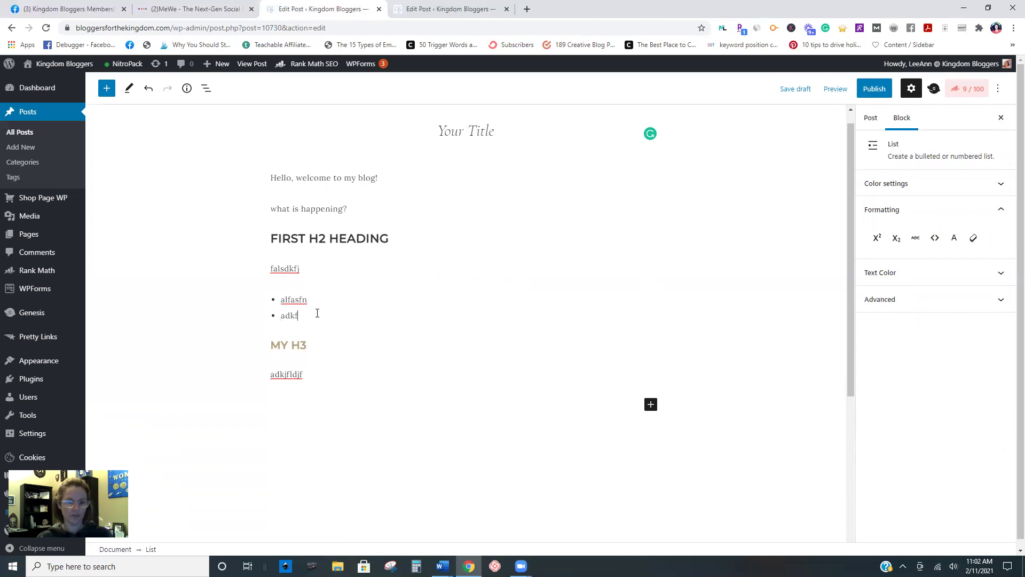
pyautogui.press('Return')
pyautogui.write('karfdl')
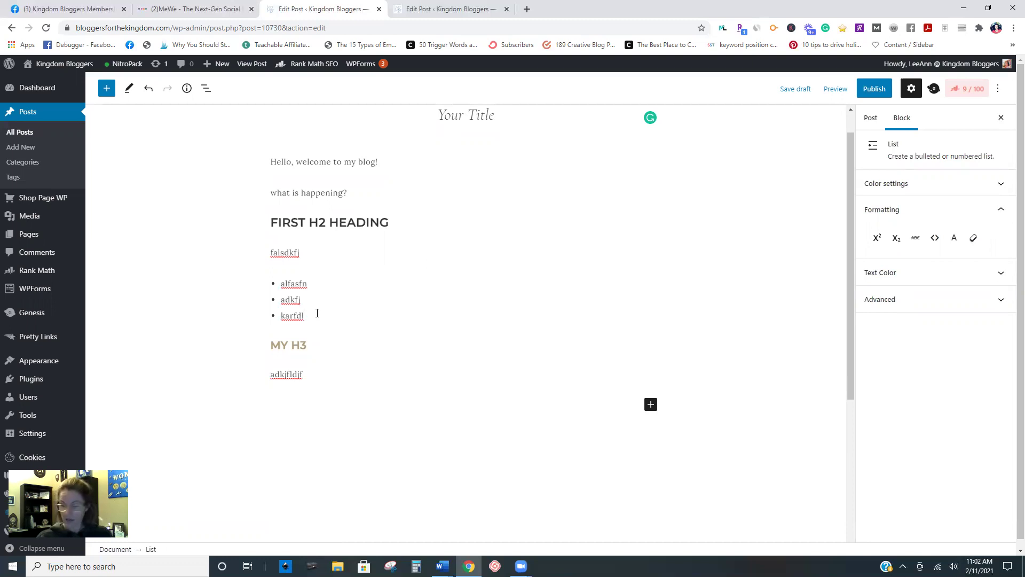
pyautogui.press('Return')
pyautogui.press('Return')
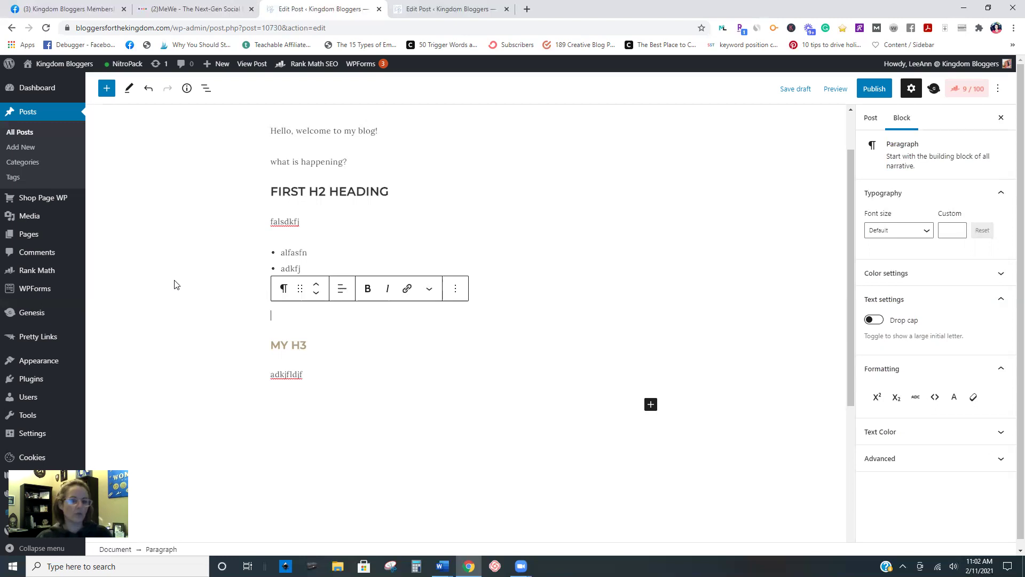
# Insert an image block below the "falsdkfj" paragraph and remove it again
pyautogui.click(407, 194)
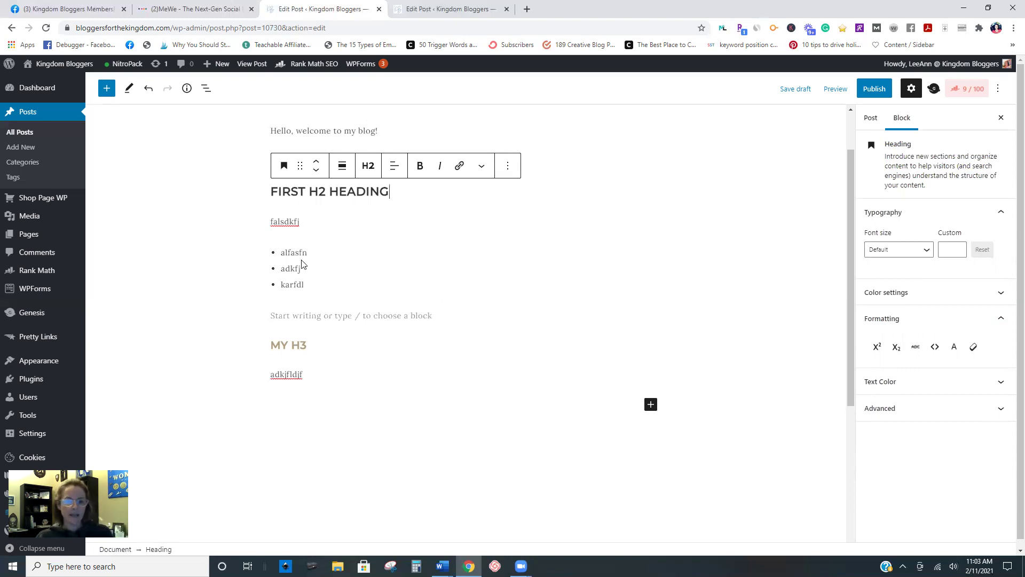
pyautogui.click(314, 224)
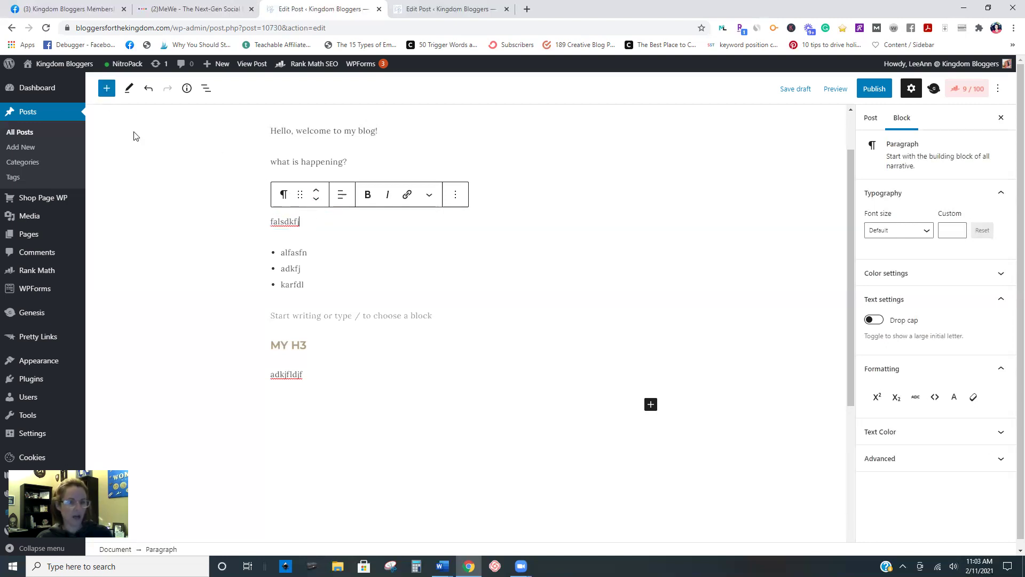
pyautogui.click(105, 92)
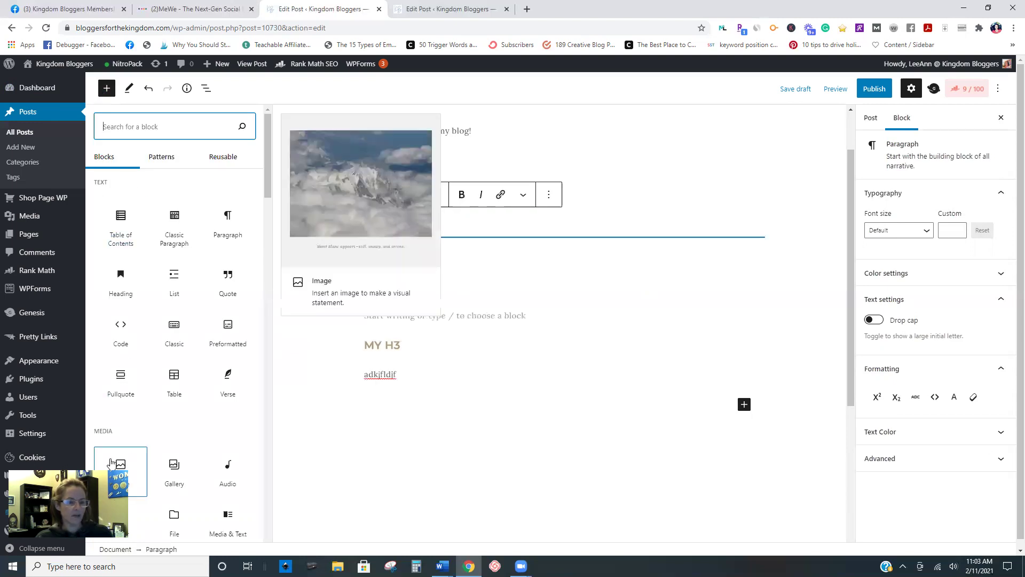
pyautogui.scroll(-6, 133, 267)
pyautogui.scroll(4, 144, 283)
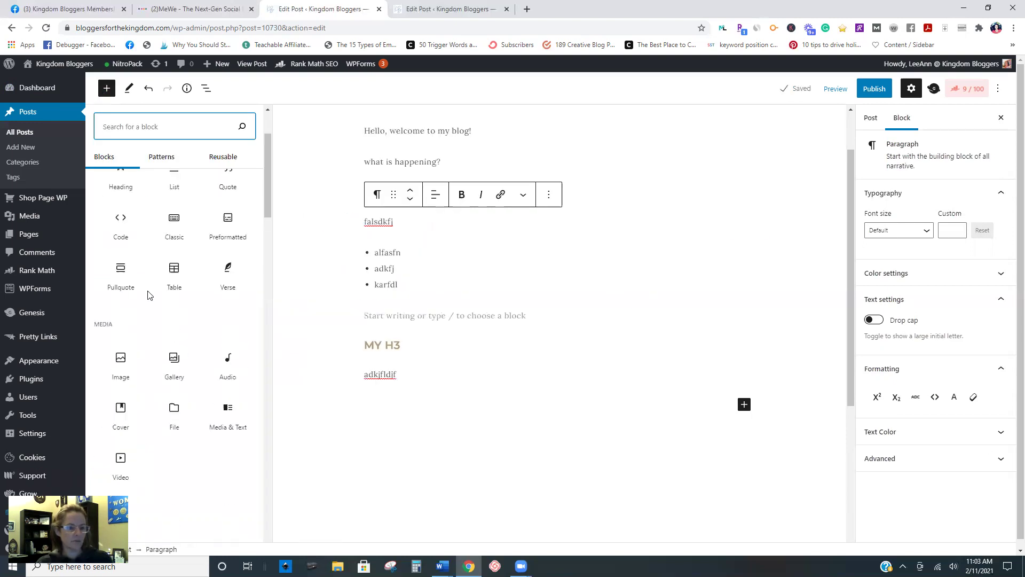
pyautogui.scroll(2, 146, 288)
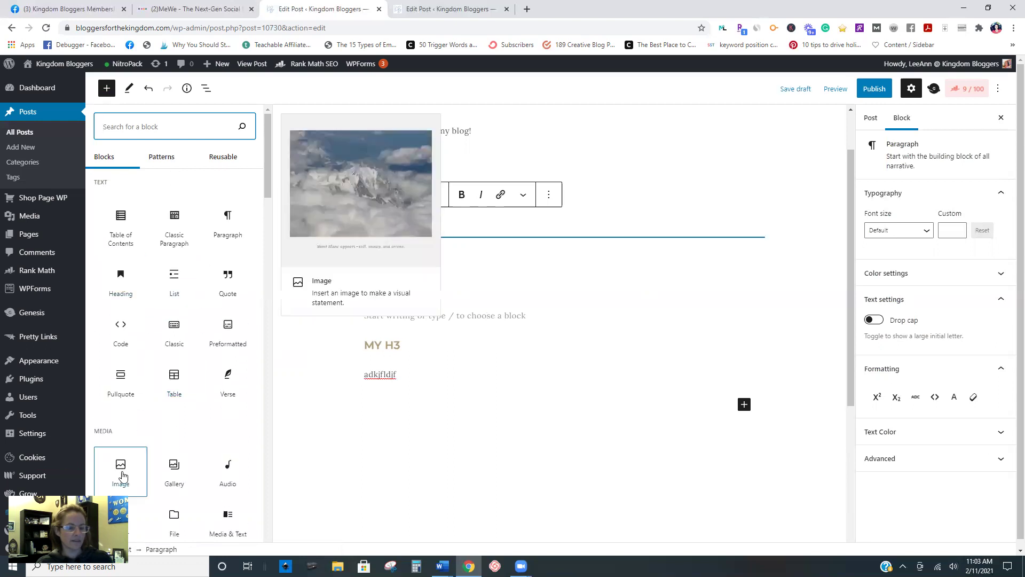
pyautogui.click(122, 473)
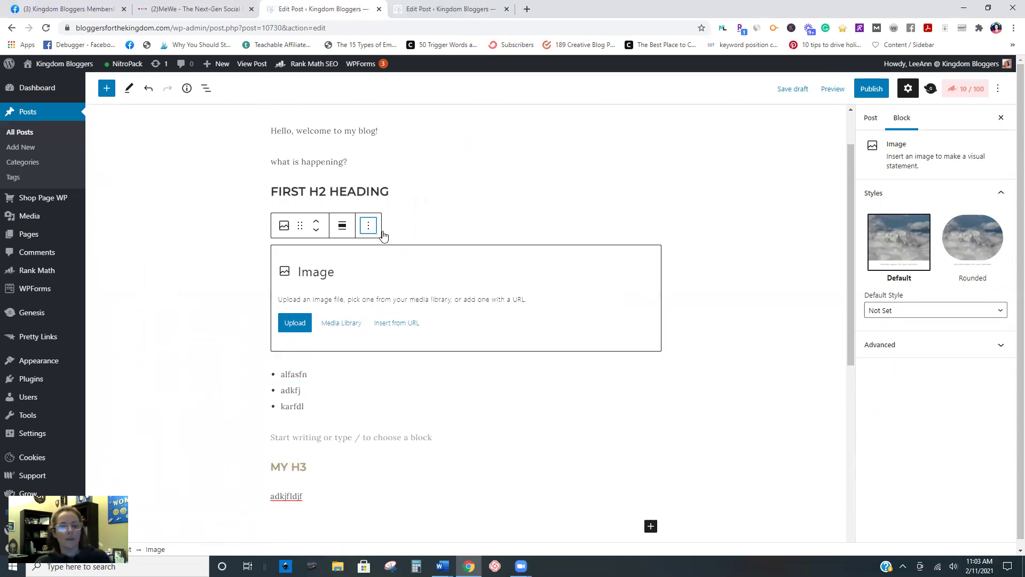
pyautogui.click(368, 225)
pyautogui.click(404, 462)
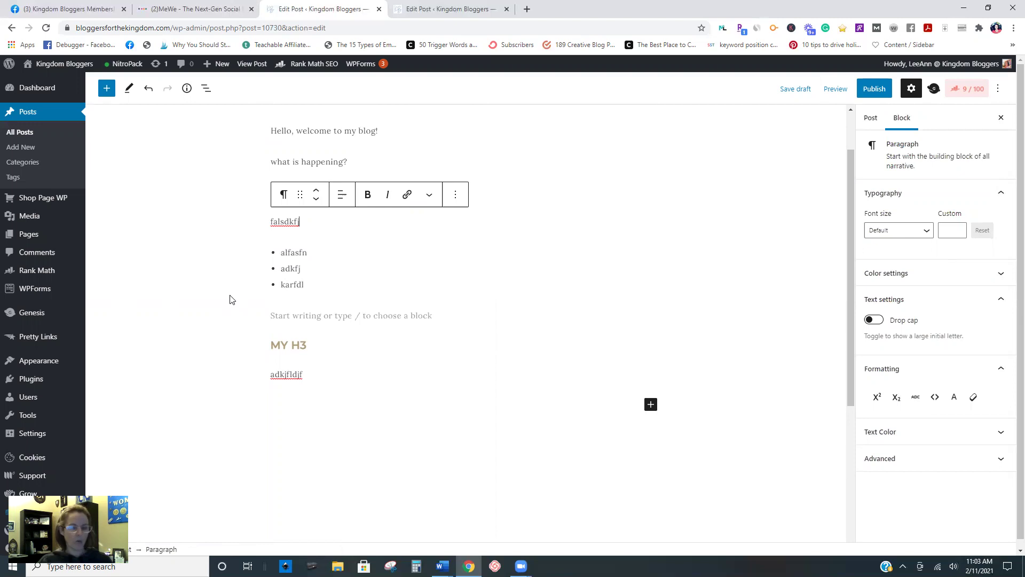
# Find the Shortcode block by searching for "short" and insert it below the "falsdkfj" paragraph
pyautogui.click(107, 89)
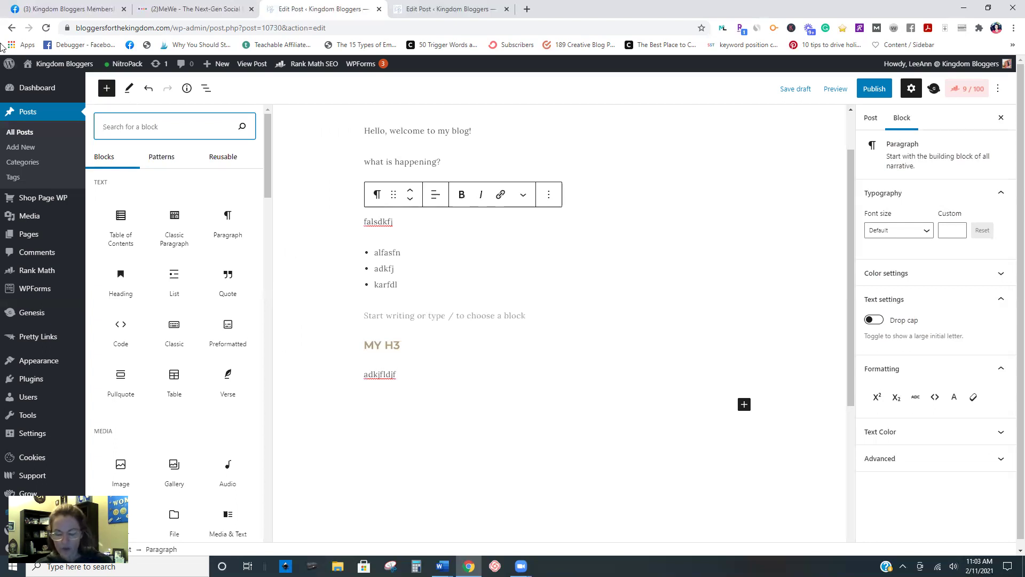
pyautogui.write('short')
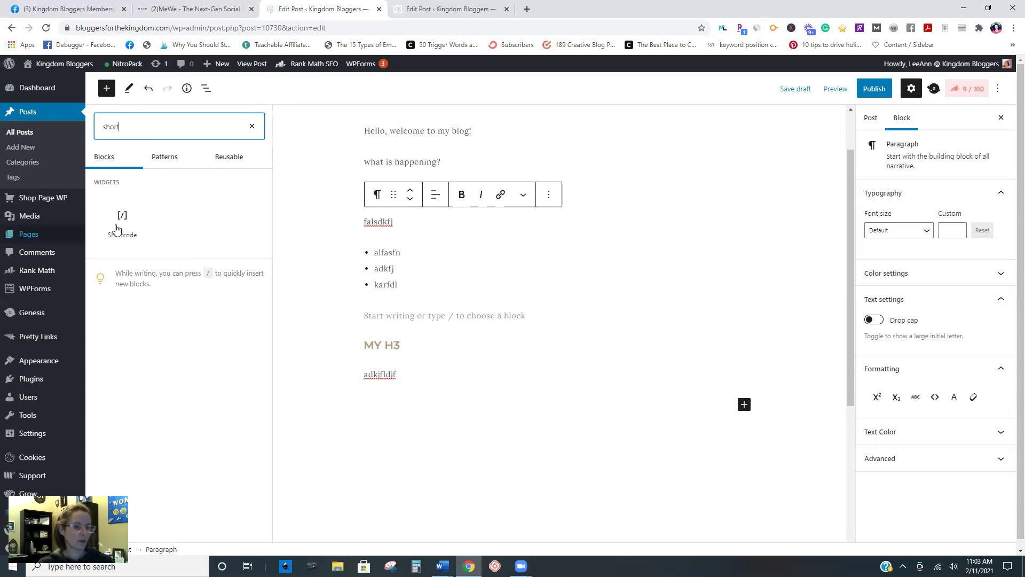
pyautogui.click(117, 229)
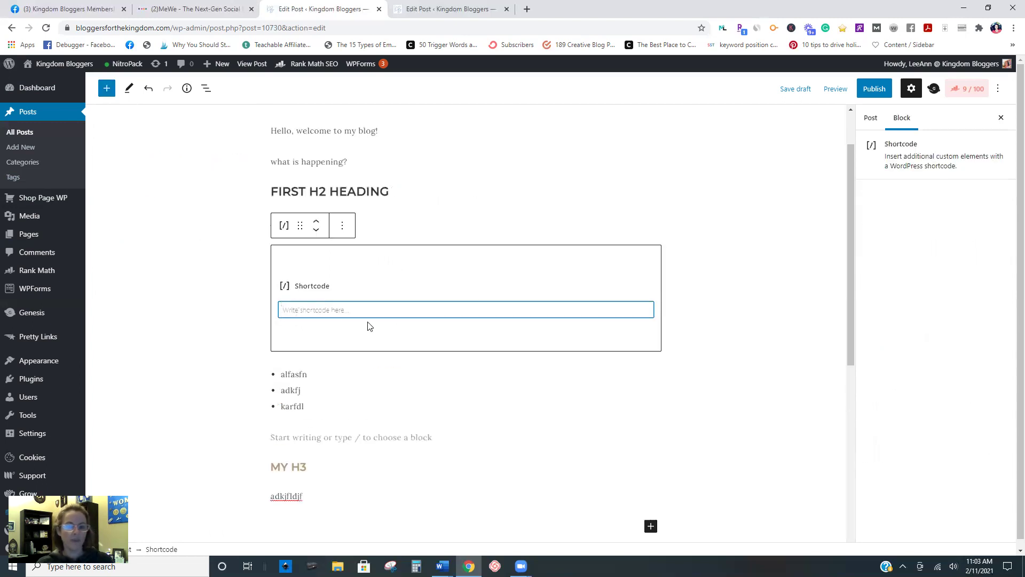
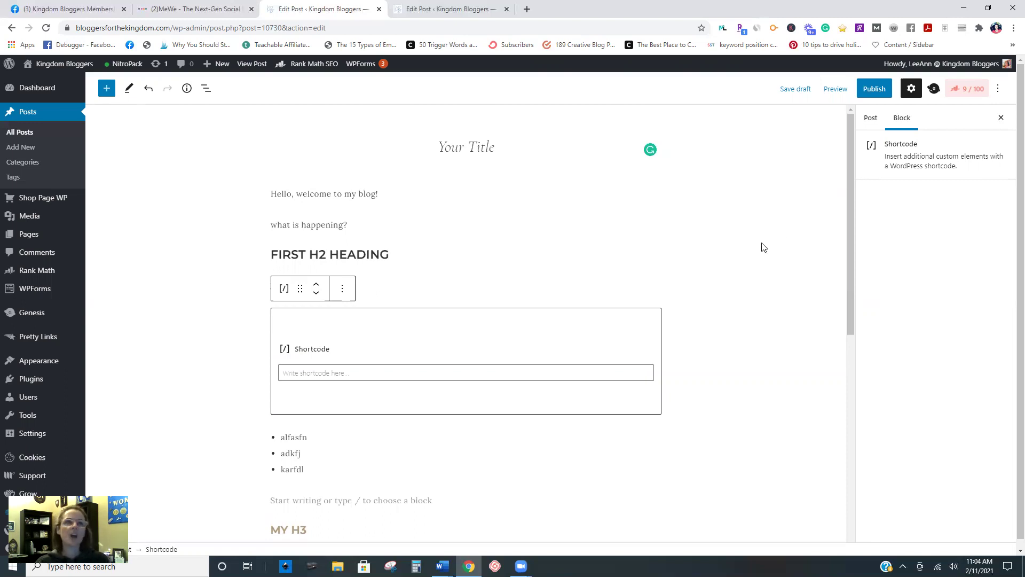
# Transform the "what is happening?" paragraph into a quote and that quote into a pullquote
pyautogui.click(106, 90)
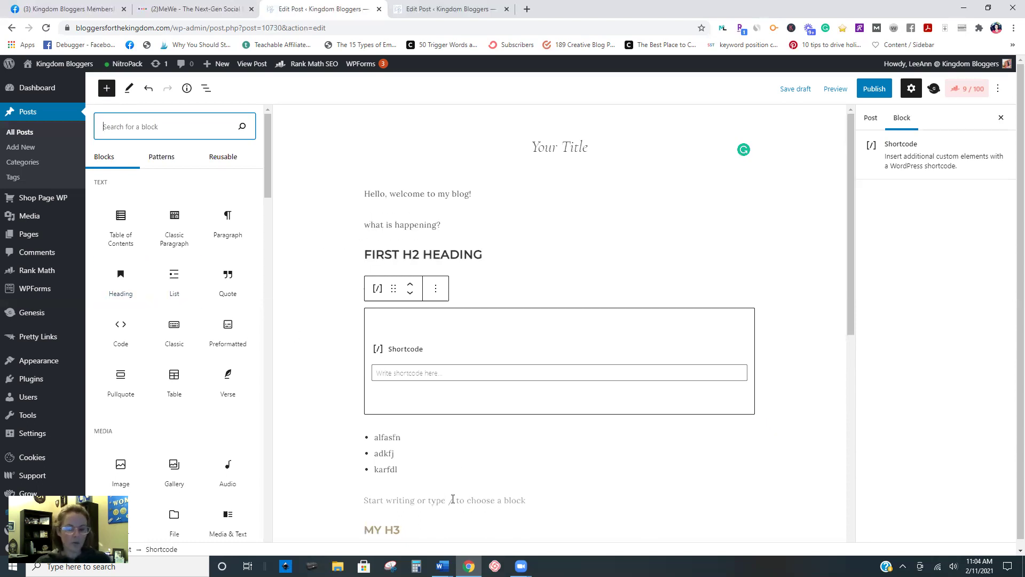
pyautogui.click(407, 222)
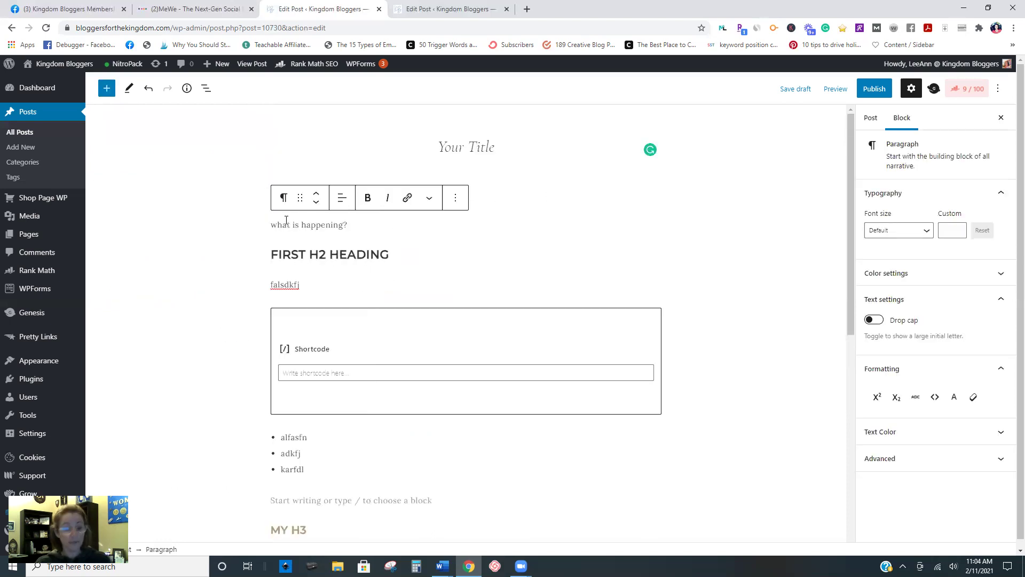
pyautogui.click(283, 197)
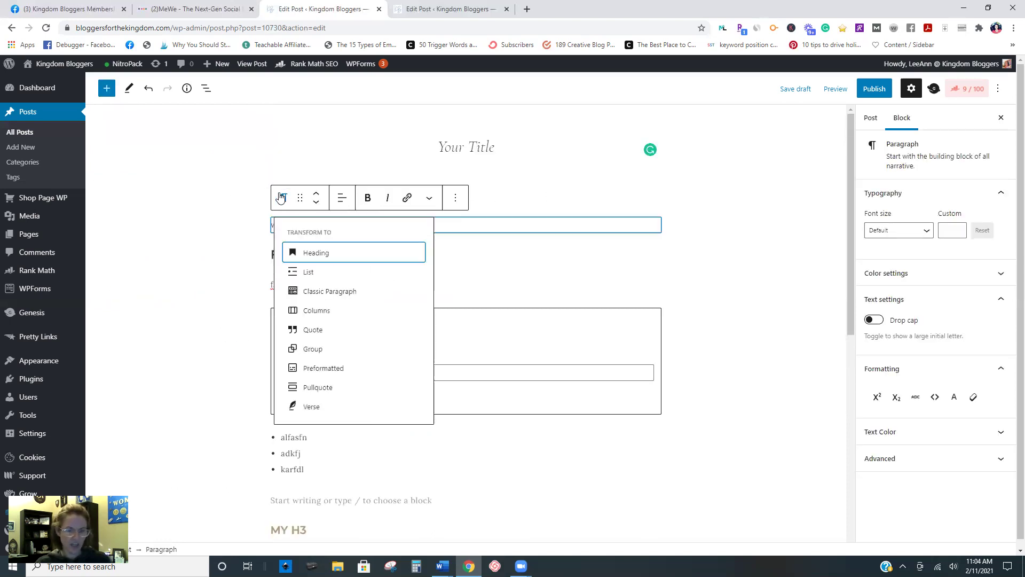
pyautogui.click(317, 330)
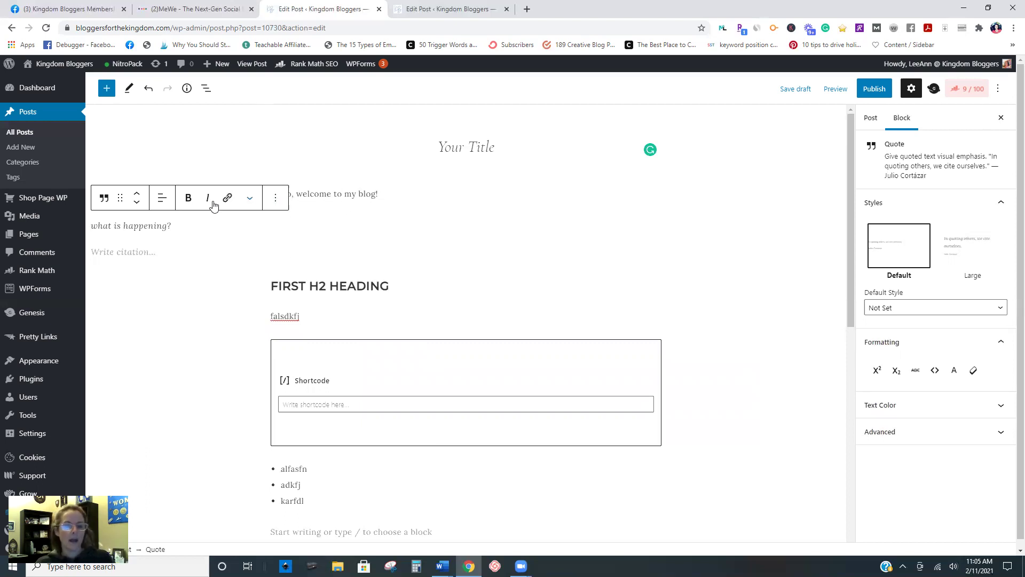
pyautogui.click(105, 201)
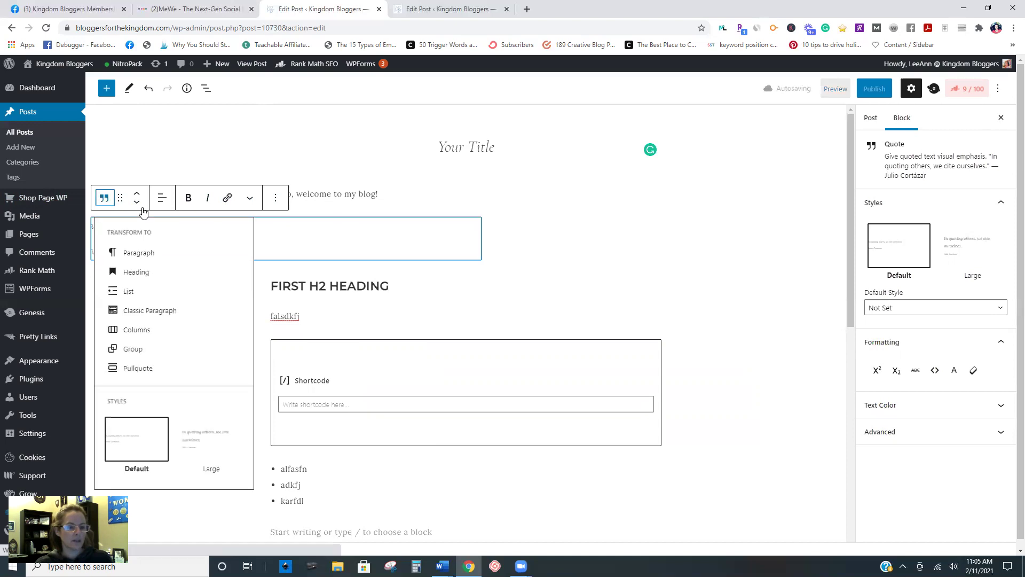
pyautogui.click(162, 370)
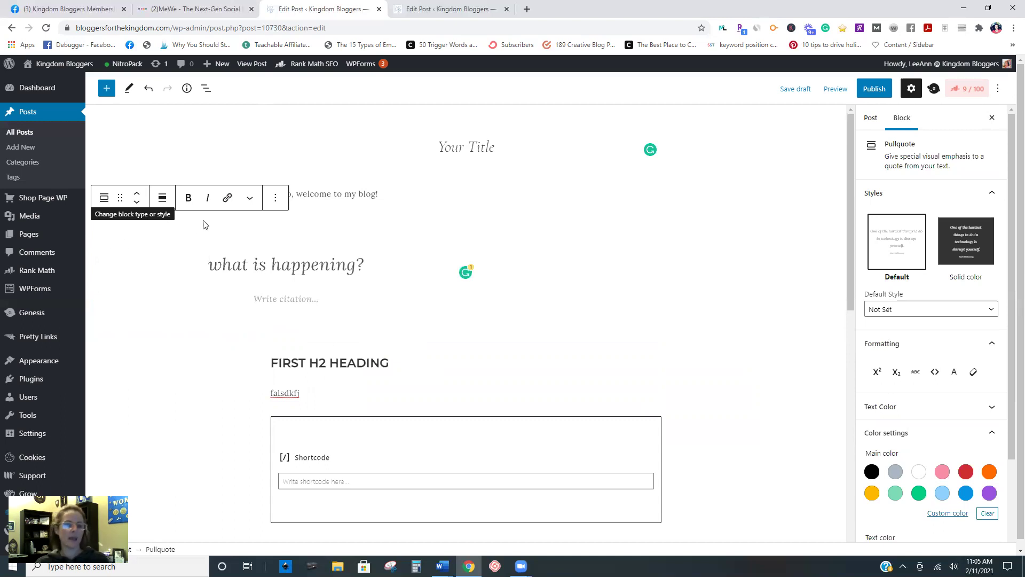
# Remove the "what is happening?" pullquote block from the post
pyautogui.click(104, 198)
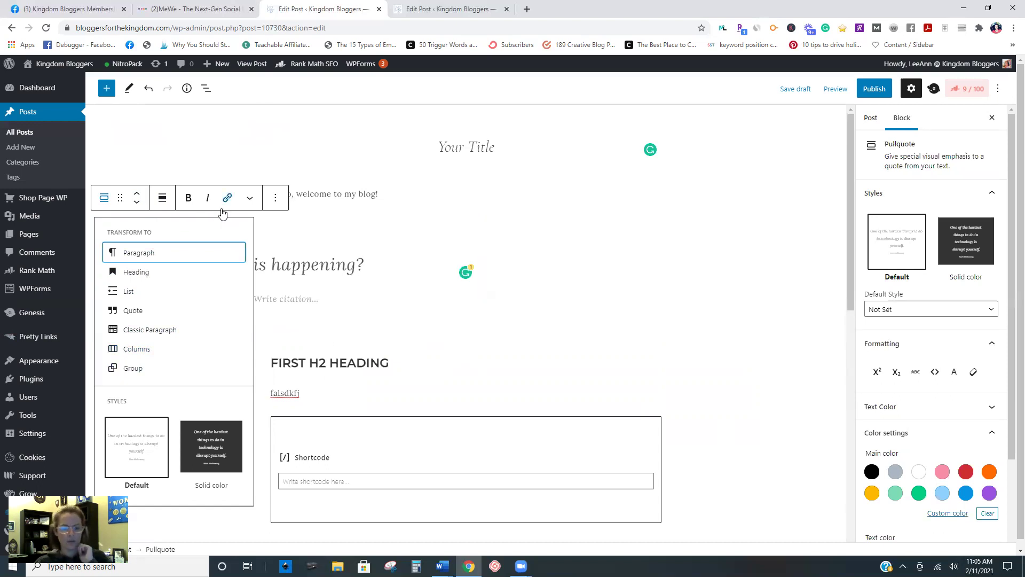
pyautogui.click(275, 198)
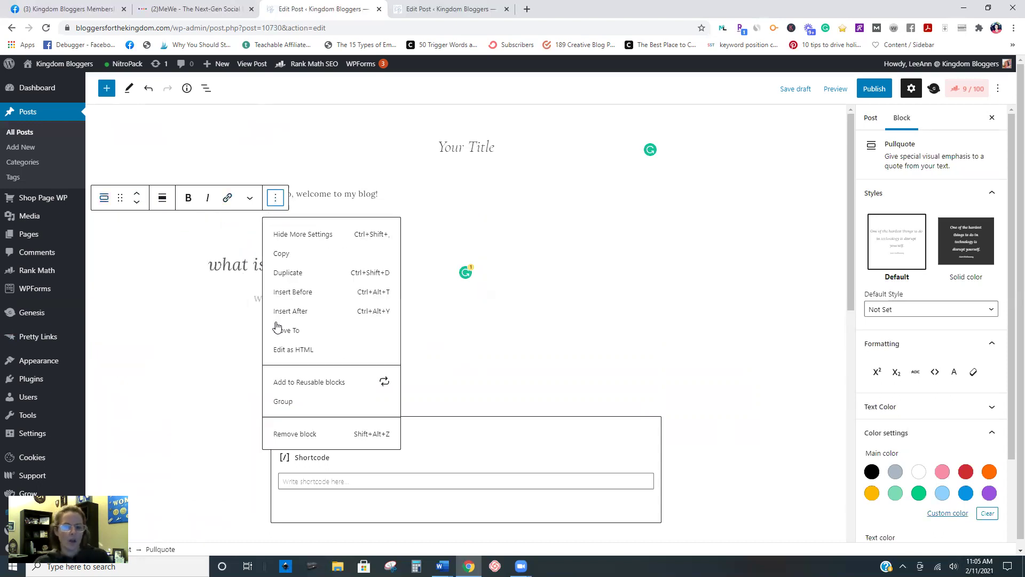
pyautogui.click(298, 433)
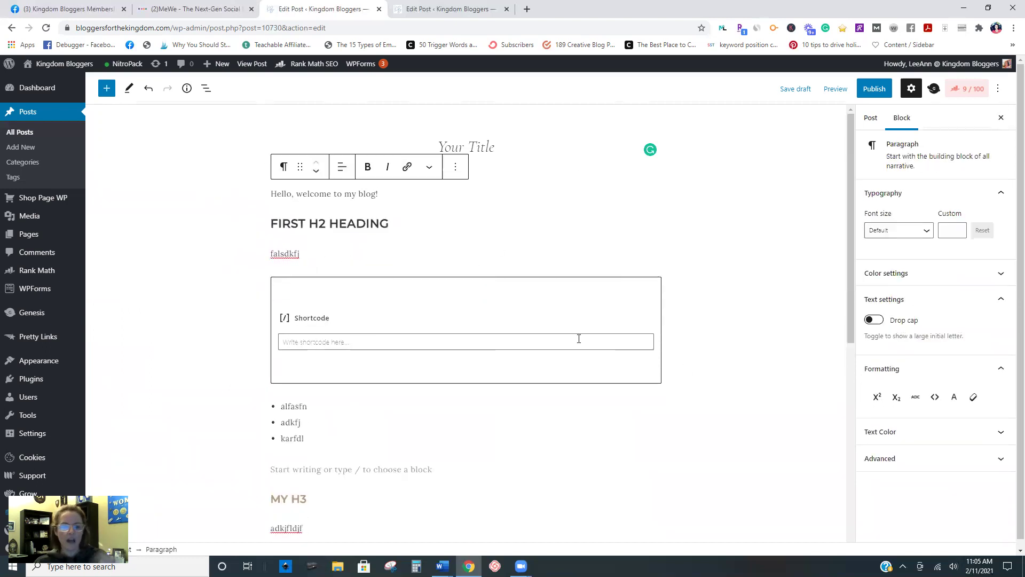
# Examine the color settings offered for the "Hello, welcome to my blog!" paragraph and the "First H2 Heading" block
pyautogui.scroll(-4, 434, 383)
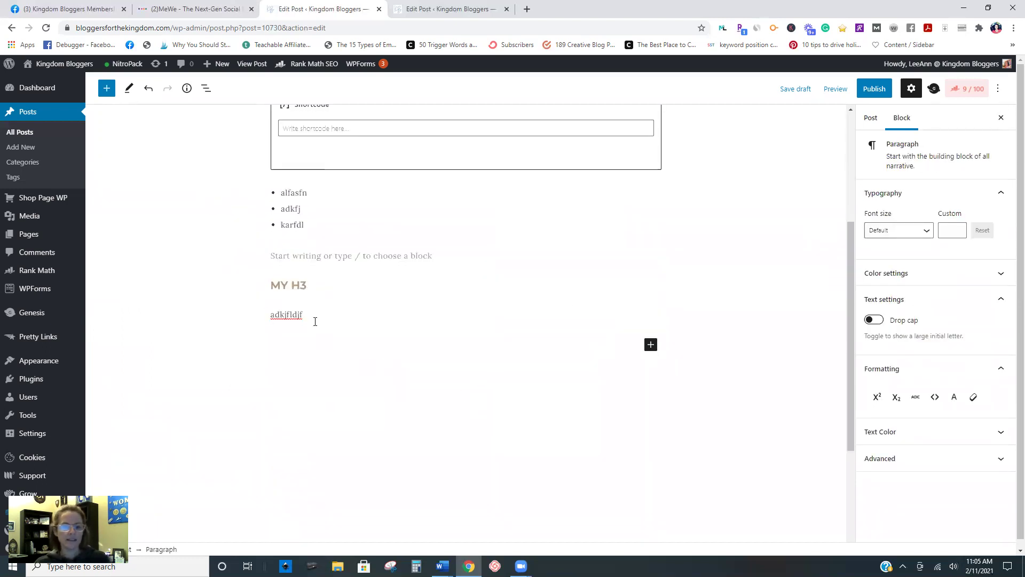
pyautogui.scroll(4, 376, 333)
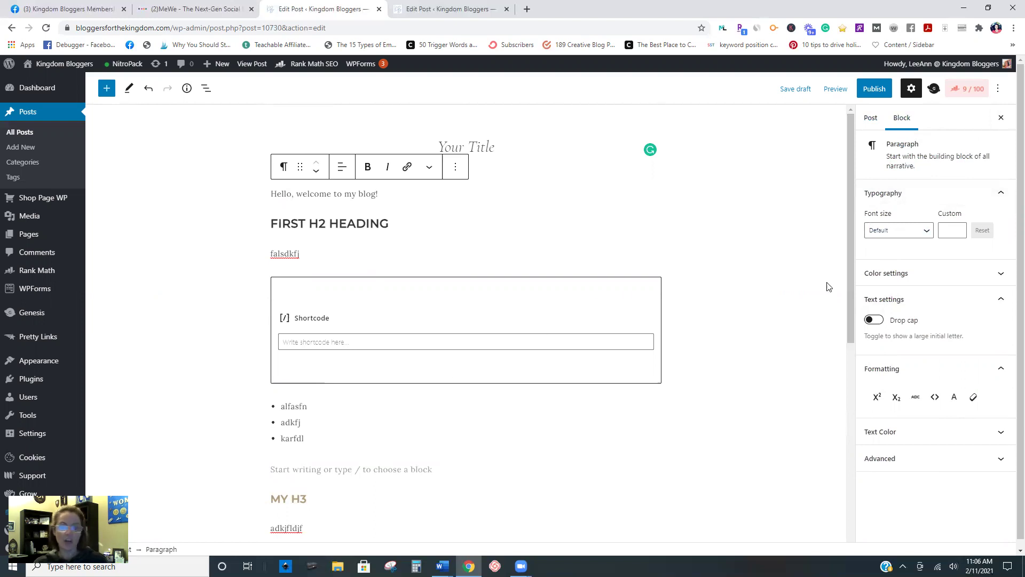
pyautogui.click(928, 280)
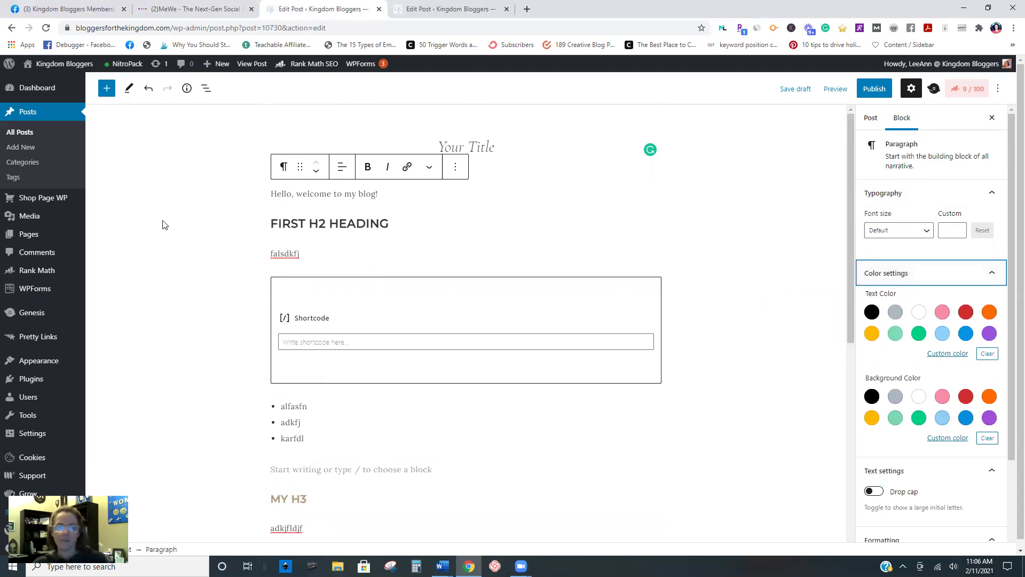
pyautogui.tripleClick(358, 224)
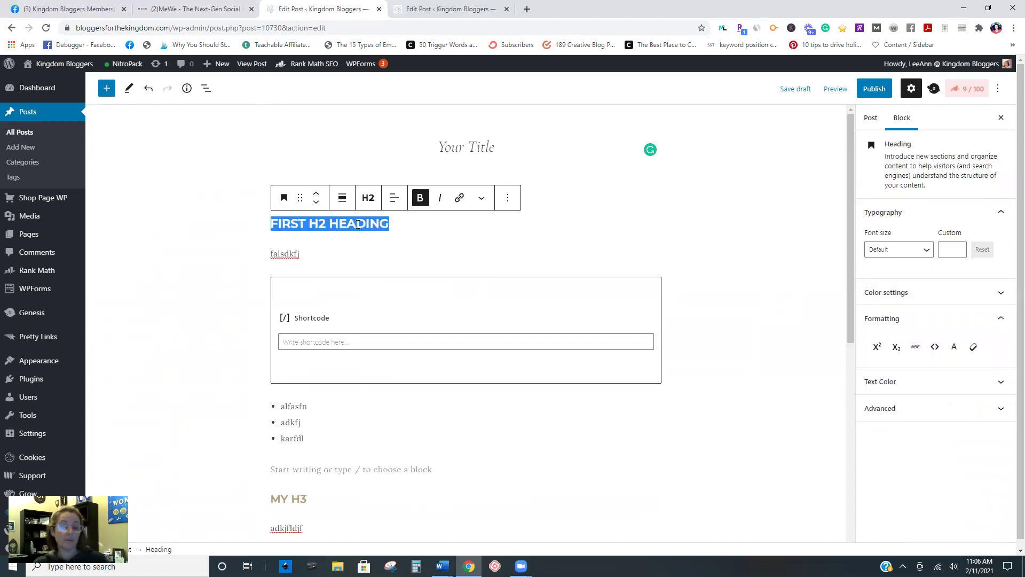
pyautogui.click(984, 295)
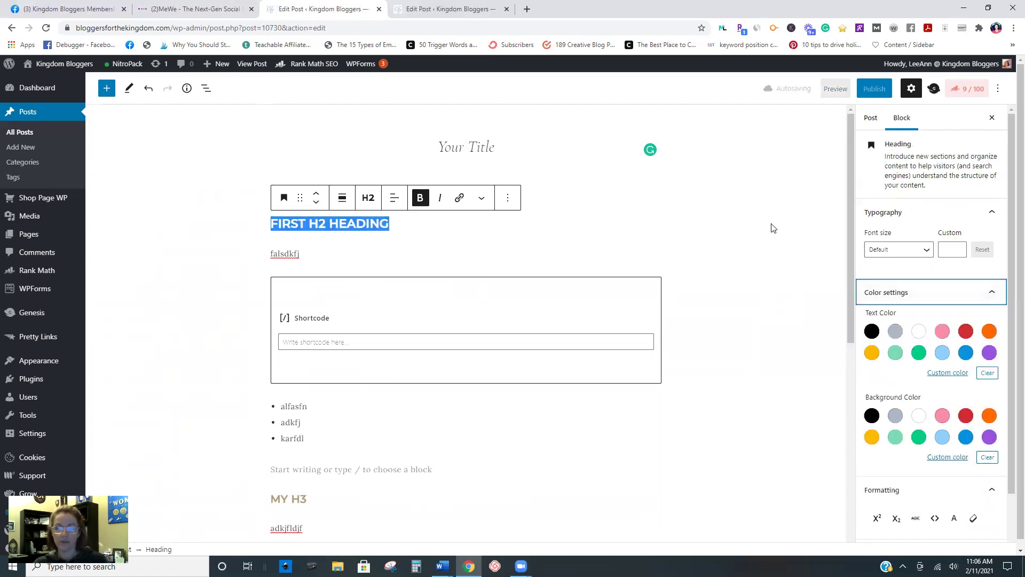
pyautogui.click(389, 428)
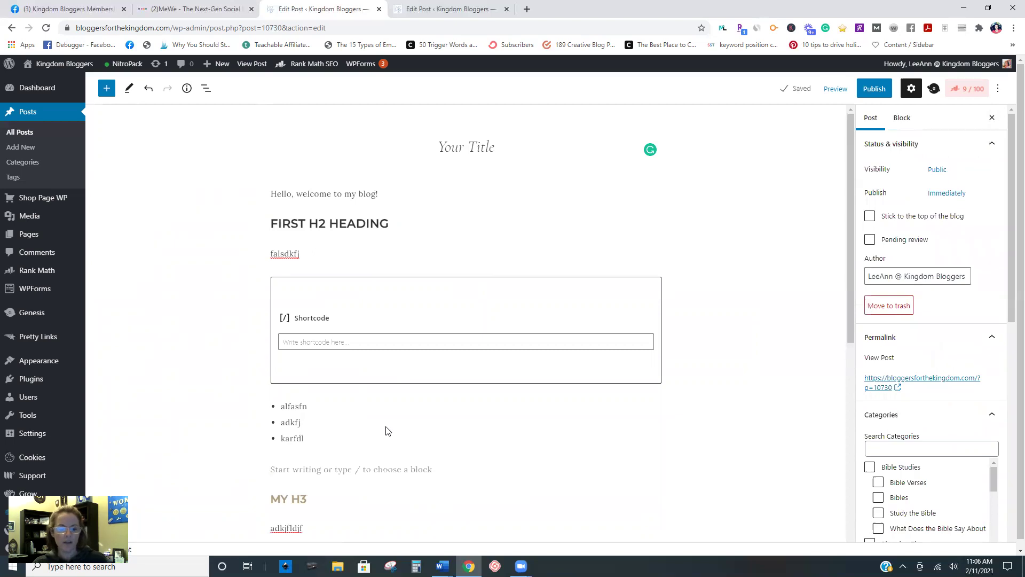
pyautogui.click(354, 423)
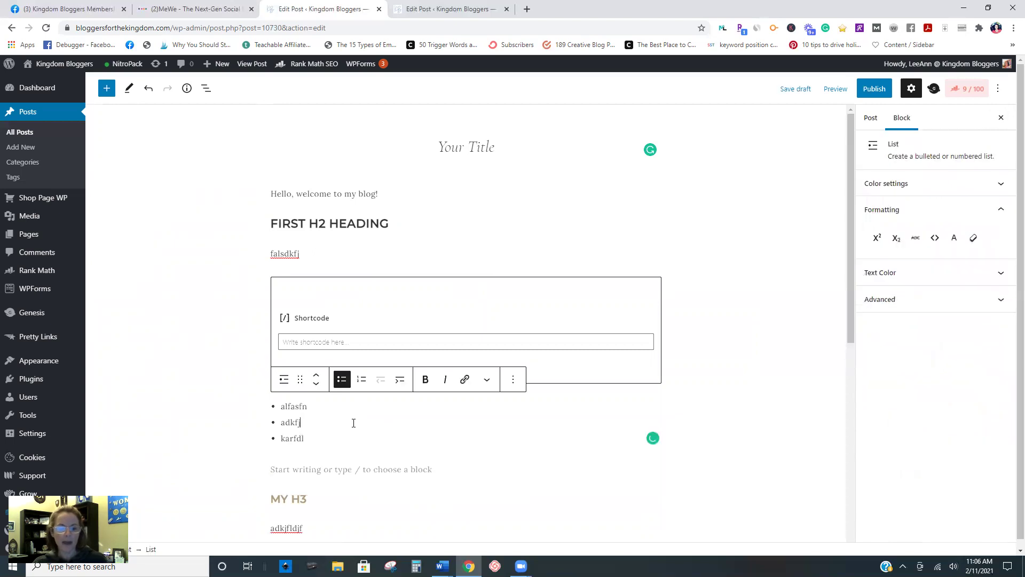
# Set the background color of the "Hello, welcome to my blog!" paragraph to light blue
pyautogui.click(323, 192)
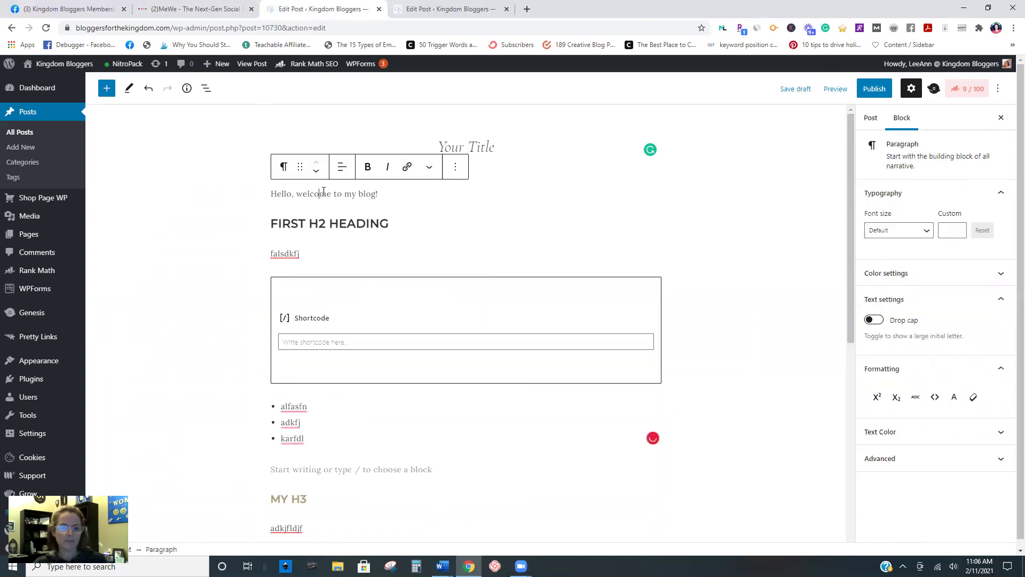
pyautogui.click(954, 280)
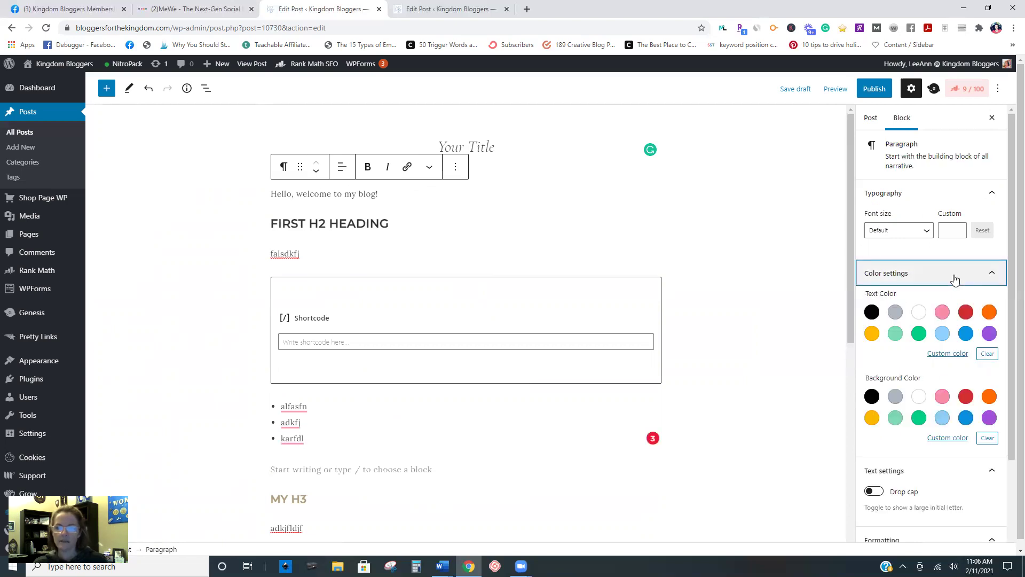
pyautogui.click(948, 422)
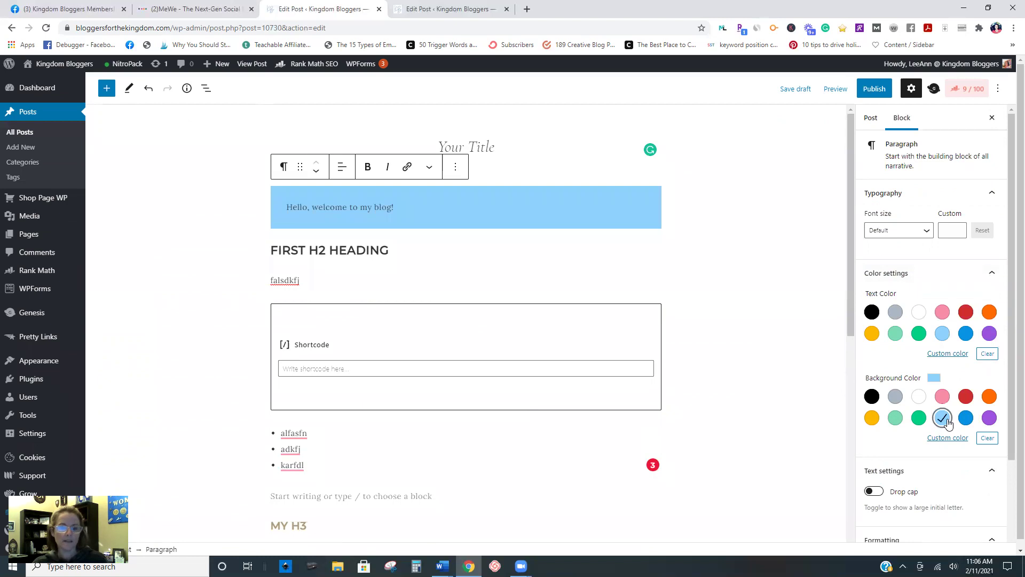
# Preview the post in a new tab, look through it, and return to the "Hello, welcome to my blog!" paragraph in the editor
pyautogui.click(835, 88)
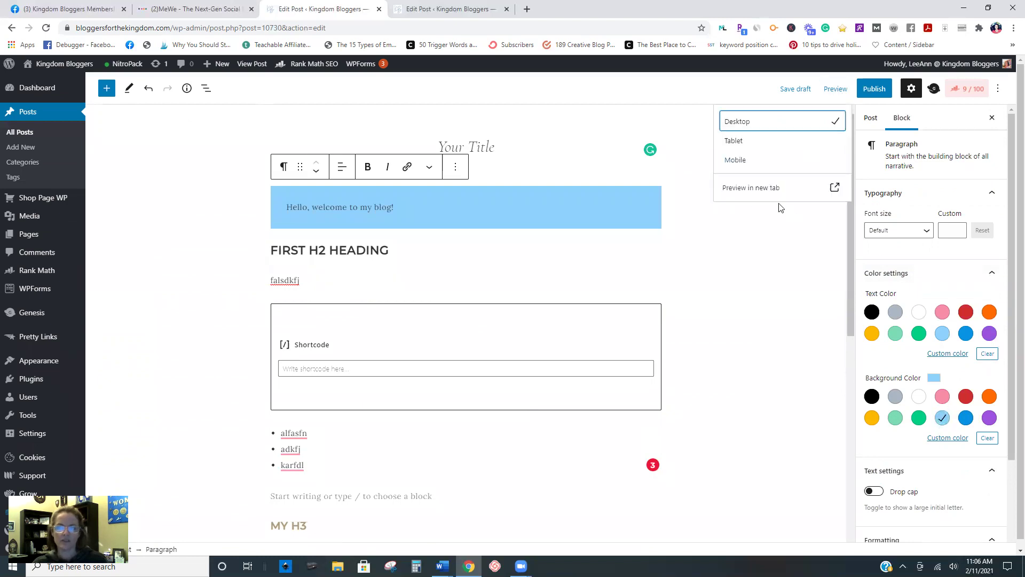
pyautogui.click(738, 190)
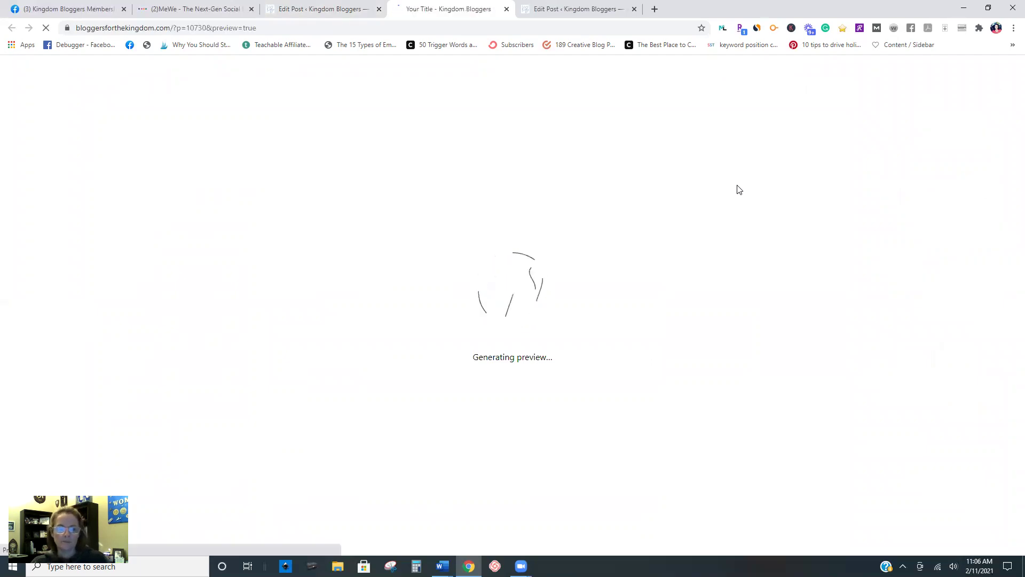
pyautogui.scroll(-5, 440, 393)
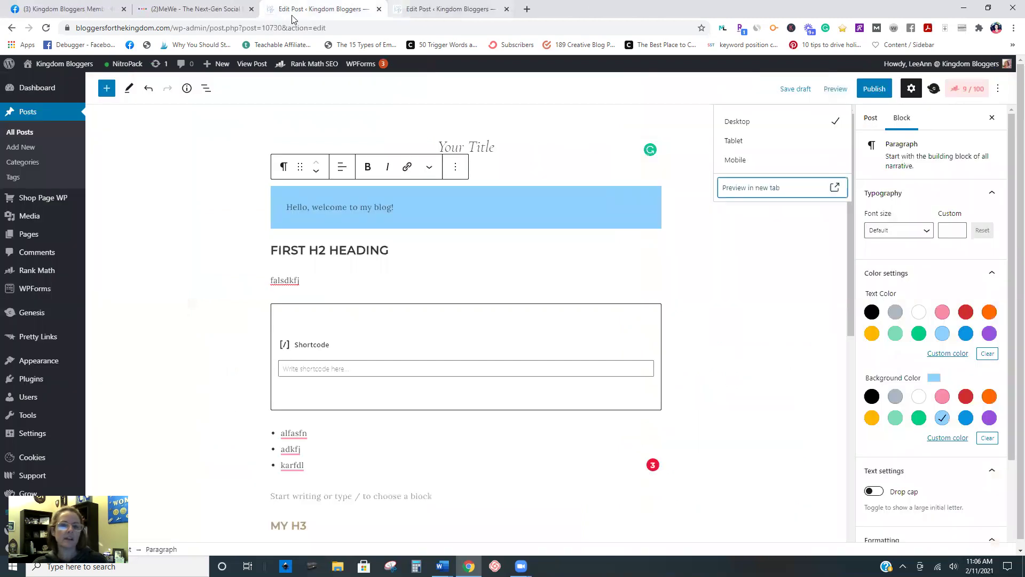
pyautogui.click(506, 9)
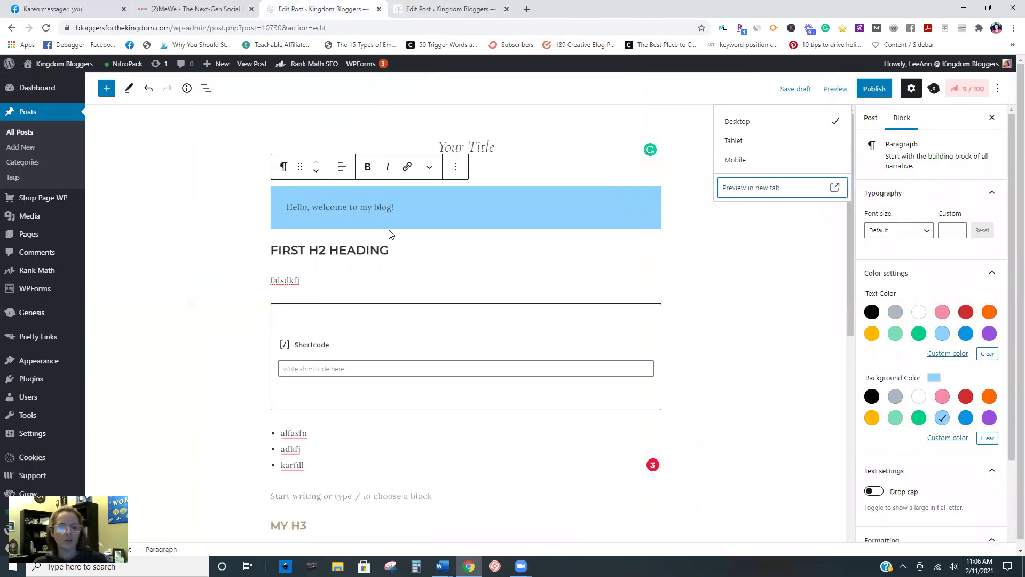
pyautogui.click(422, 192)
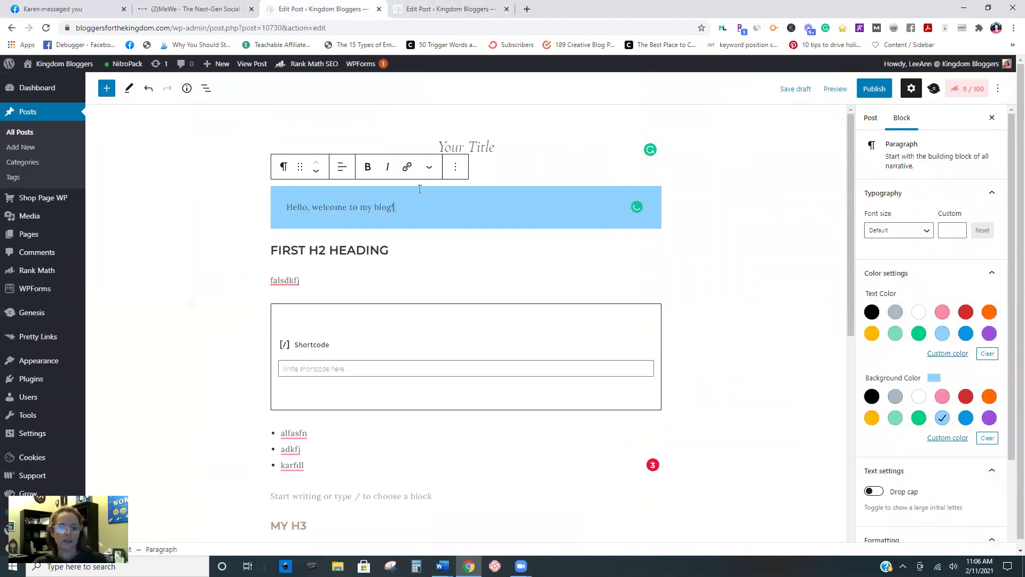
# Insert a Table of Contents block below the "Hello, welcome to my blog!" paragraph and remove it again
pyautogui.click(104, 89)
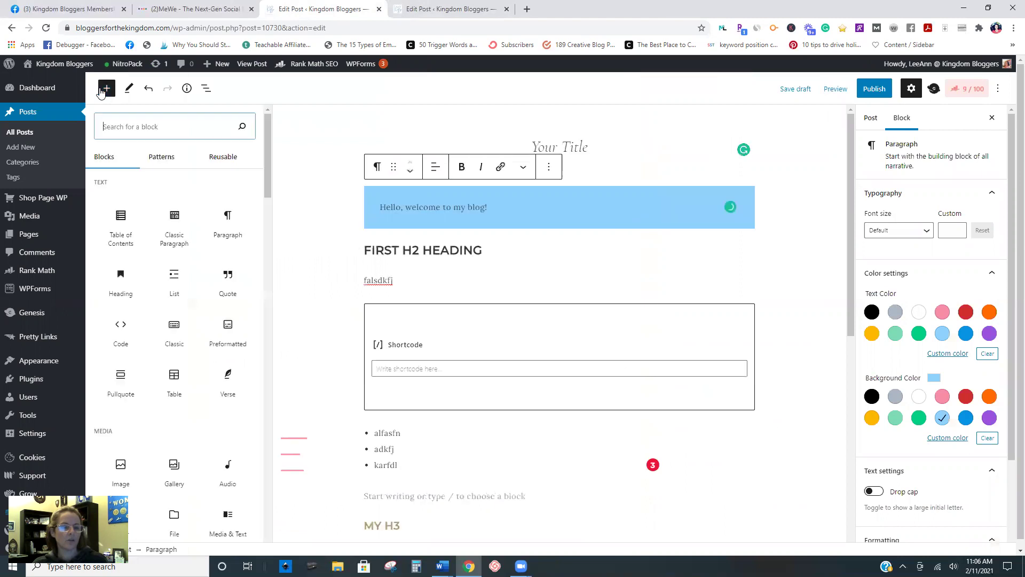
pyautogui.click(122, 224)
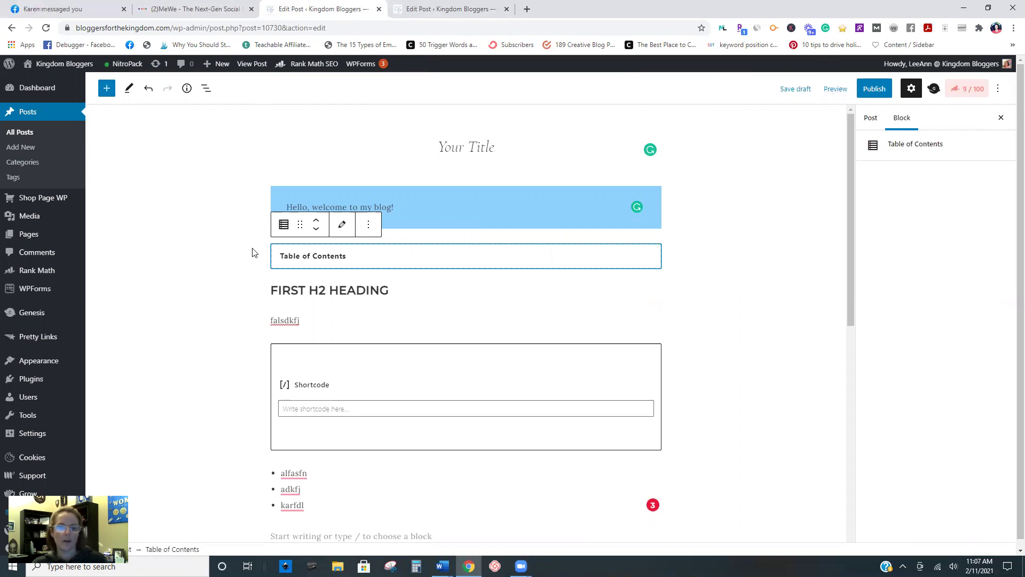
pyautogui.click(368, 225)
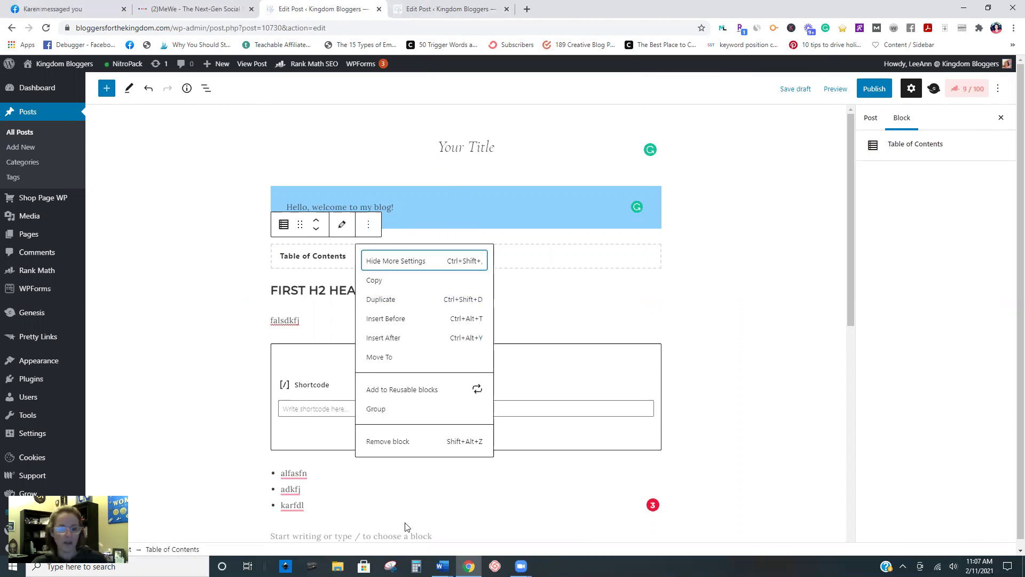
pyautogui.click(389, 451)
# Clear the background color of the "Hello, welcome to my blog!" paragraph
pyautogui.click(459, 8)
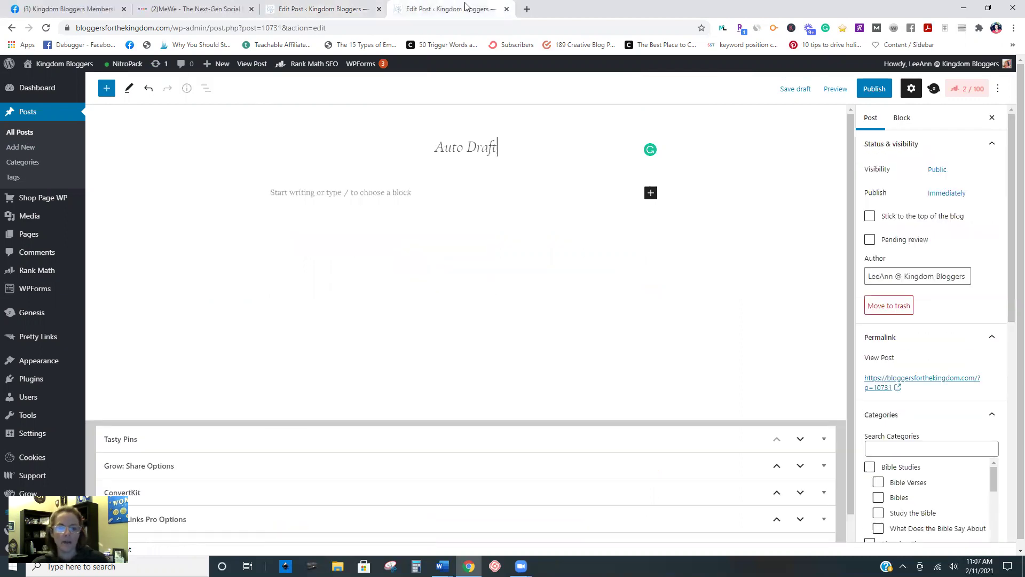
pyautogui.click(310, 5)
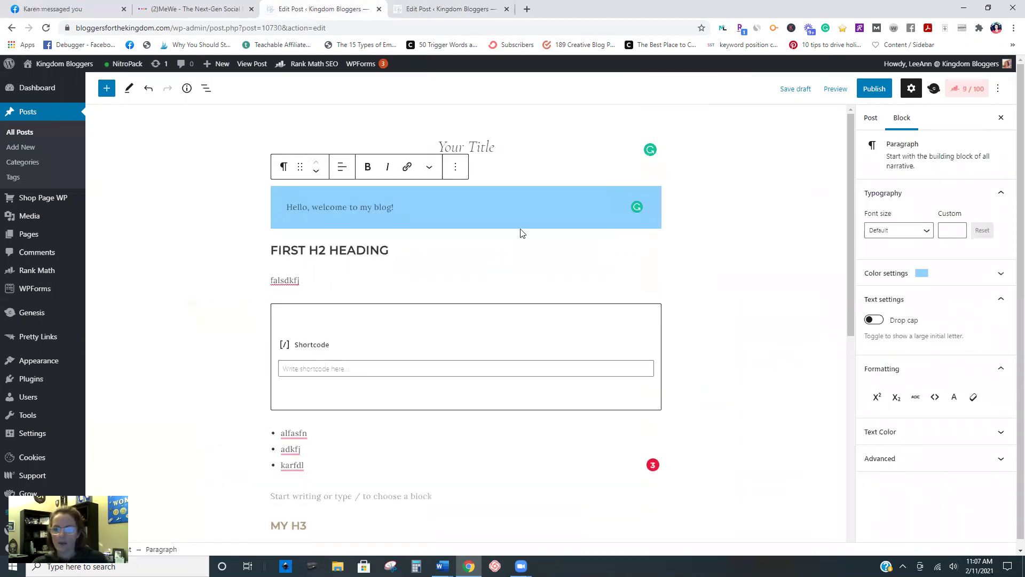
pyautogui.click(925, 273)
pyautogui.click(985, 438)
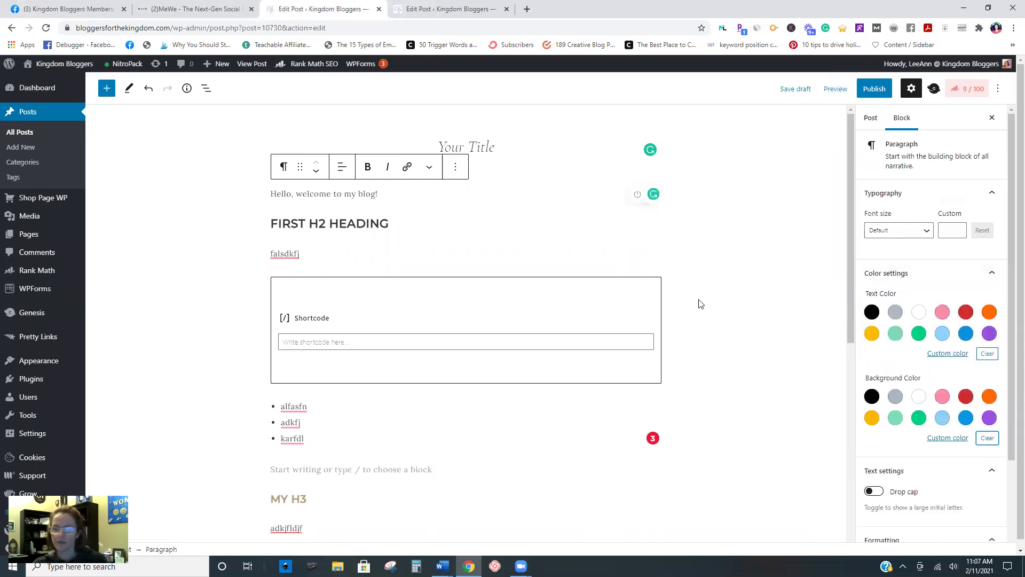
pyautogui.click(972, 274)
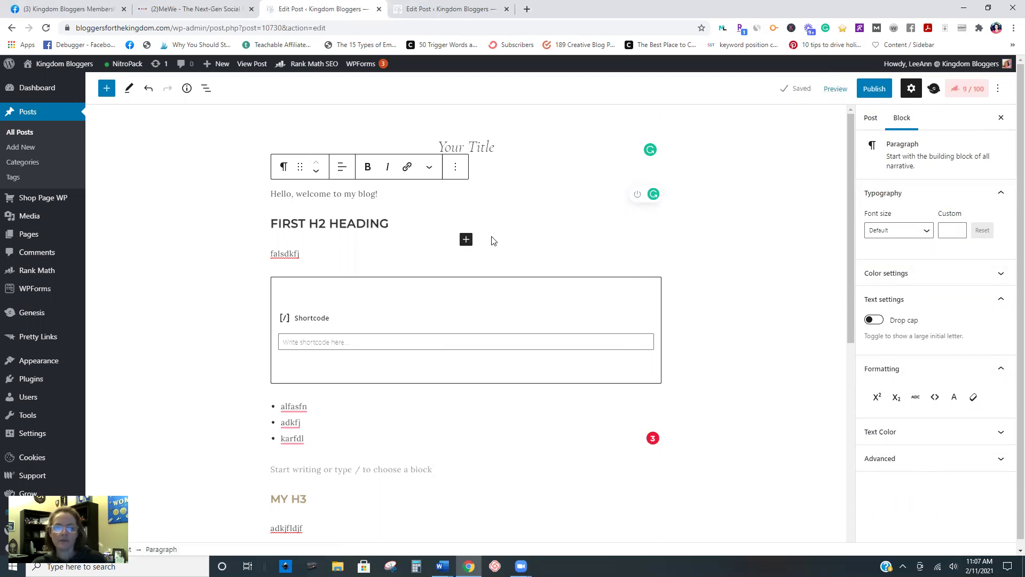
# Examine the post-level settings, from visibility, author and permalink through categories, tags, featured image and discussion options
pyautogui.click(465, 237)
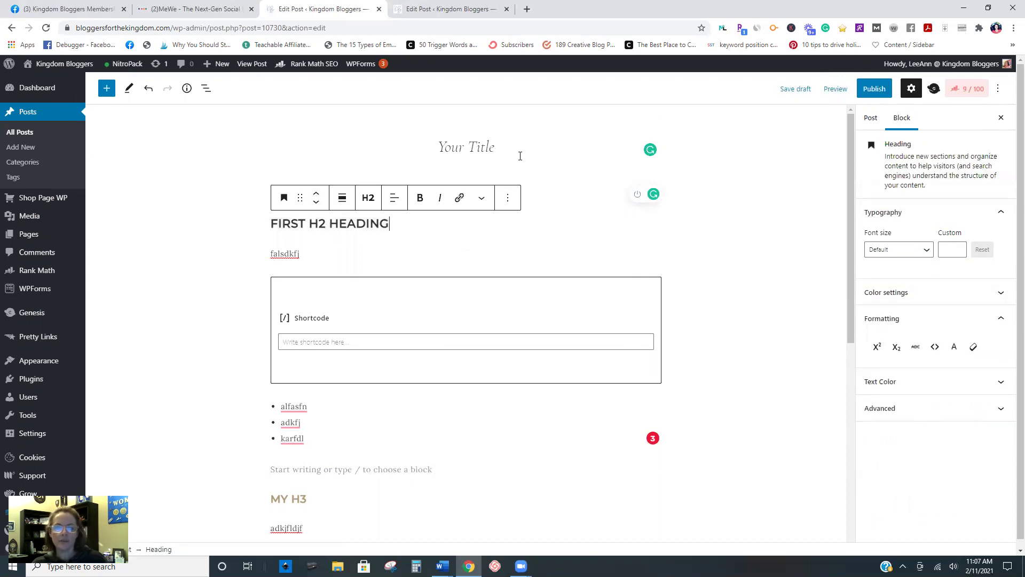
pyautogui.click(870, 118)
pyautogui.click(902, 118)
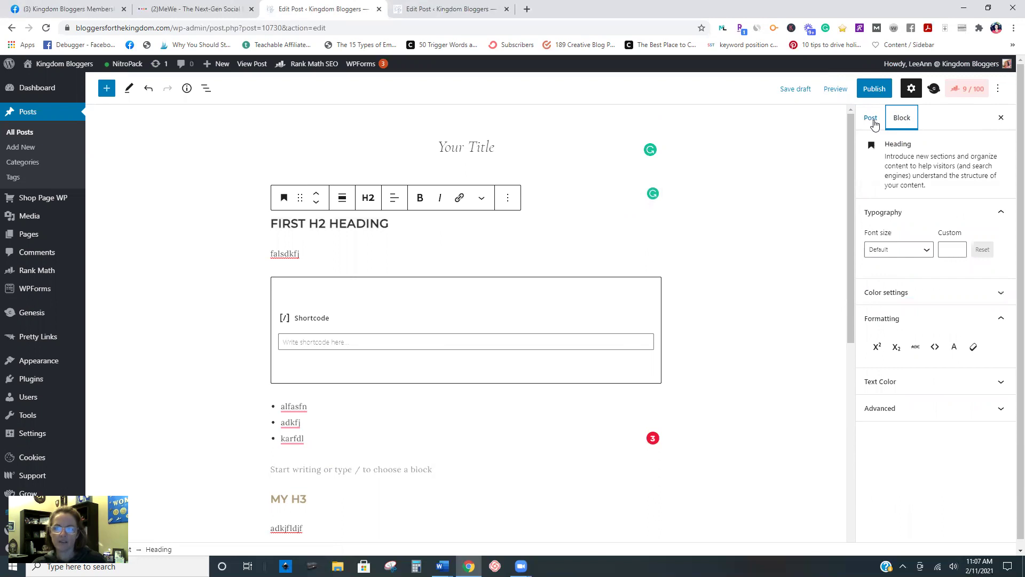
pyautogui.click(872, 119)
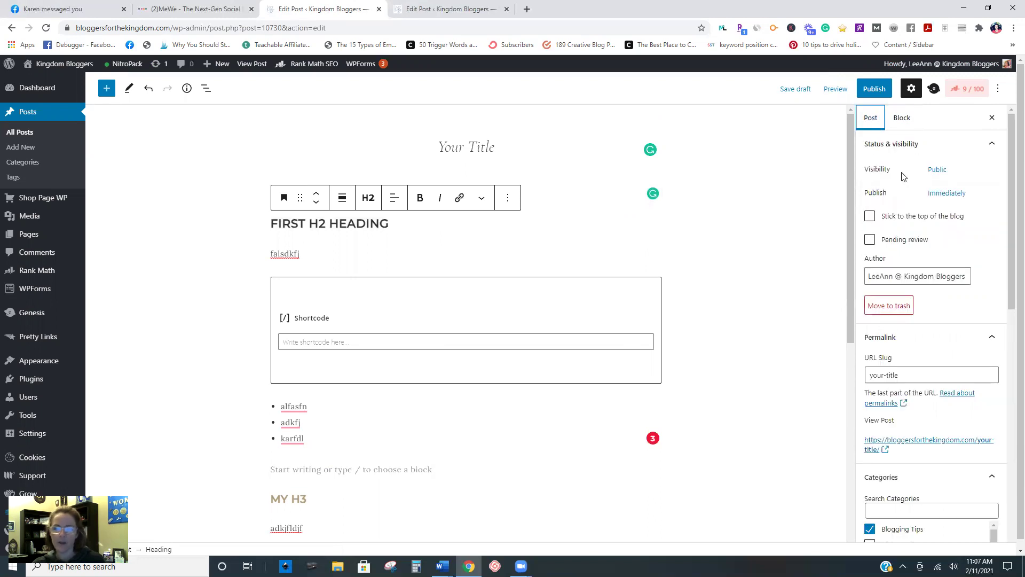
pyautogui.click(887, 276)
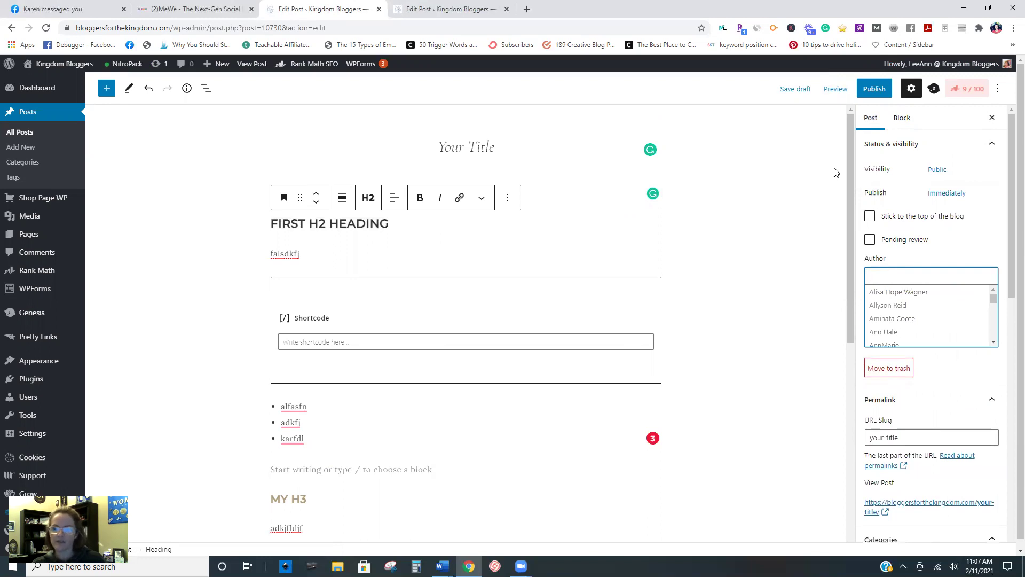
pyautogui.click(831, 327)
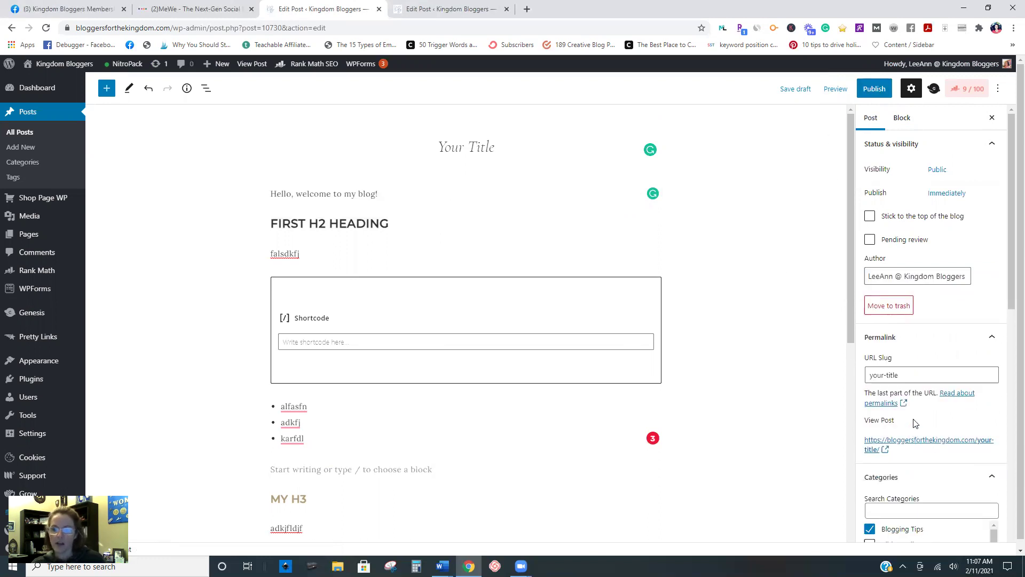
pyautogui.scroll(-4, 906, 388)
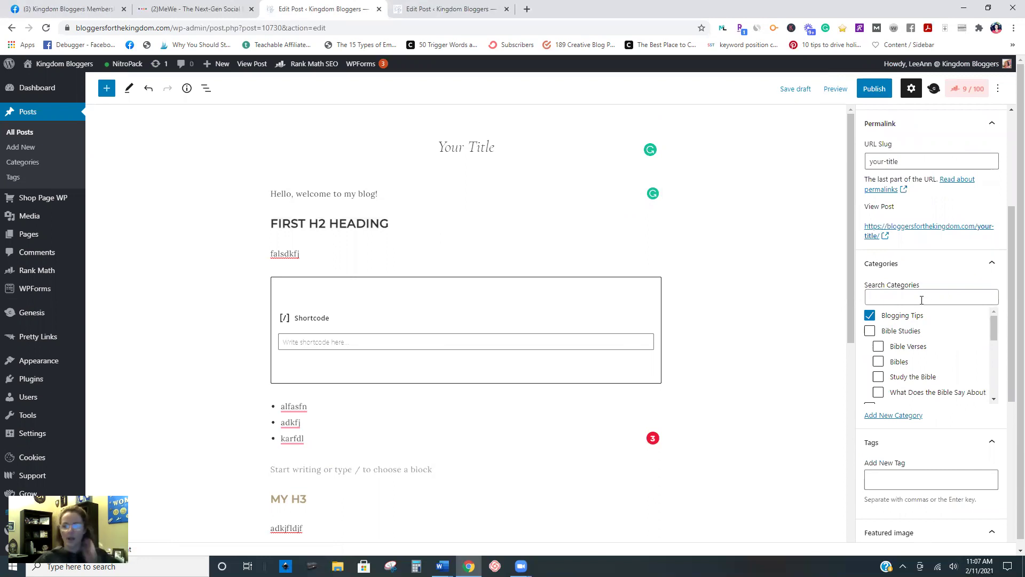
pyautogui.scroll(-8, 917, 327)
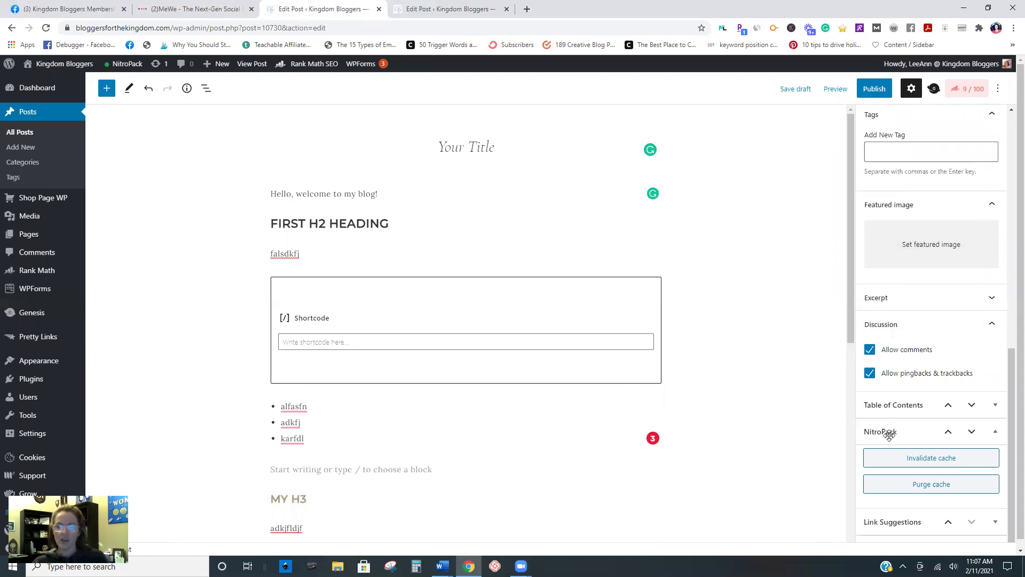
pyautogui.scroll(-1, 879, 430)
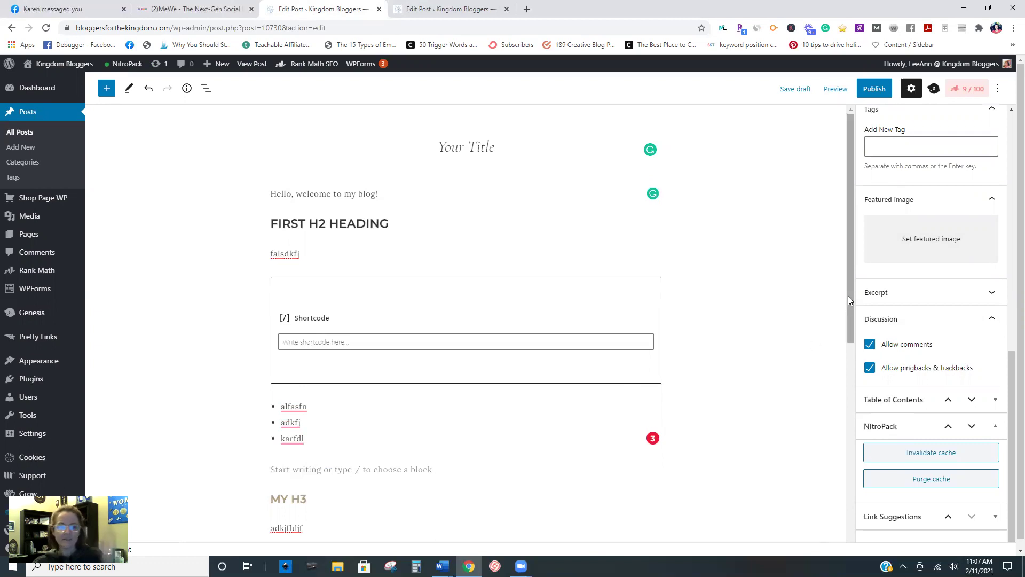
pyautogui.scroll(-10, 849, 289)
pyautogui.scroll(10, 830, 481)
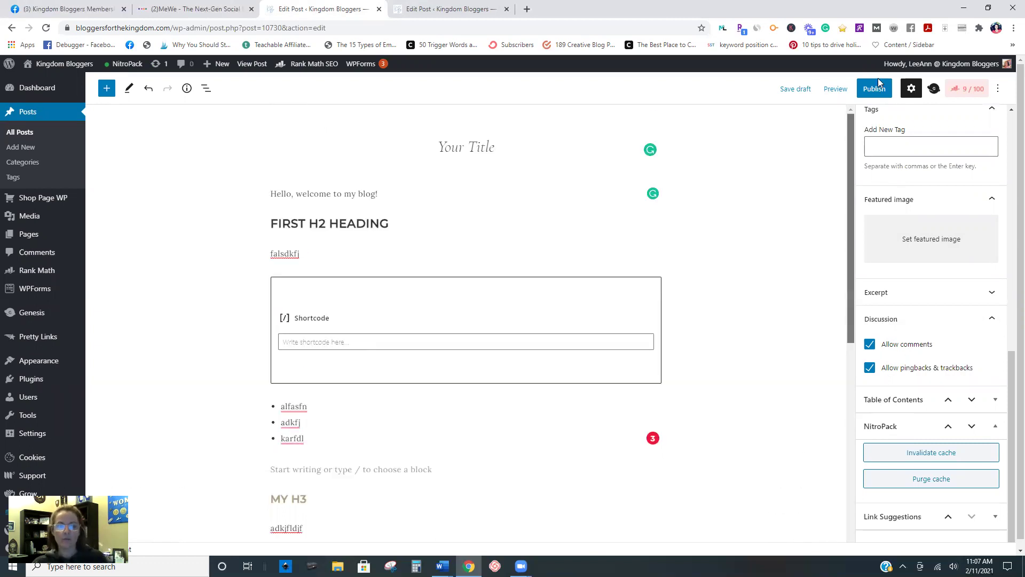
pyautogui.moveTo(1011, 353); pyautogui.dragTo(1010, 115)
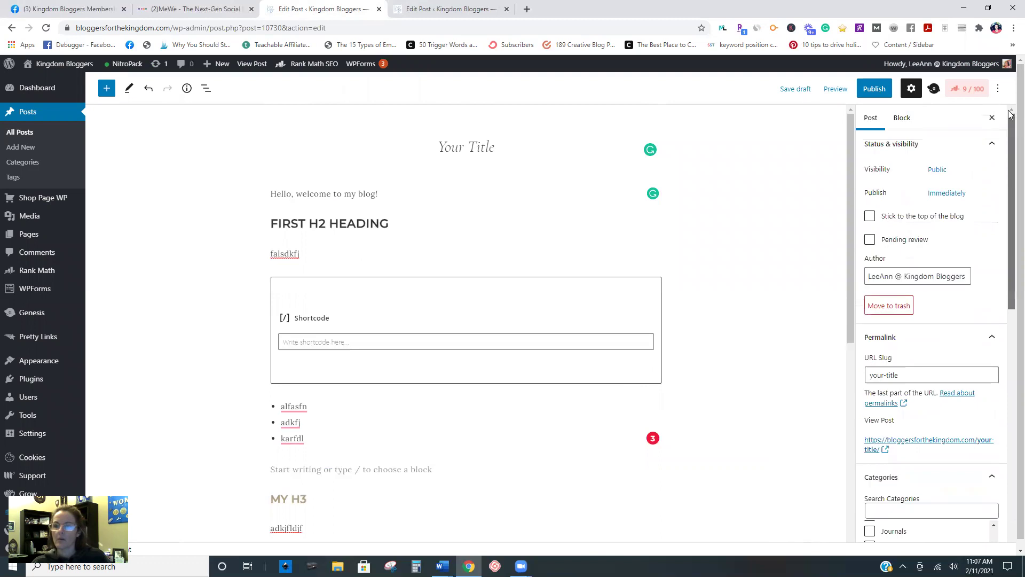
# Examine the block settings of the bulleted list, including its color settings, and compare the "My H3" heading's block settings with the post settings
pyautogui.click(902, 118)
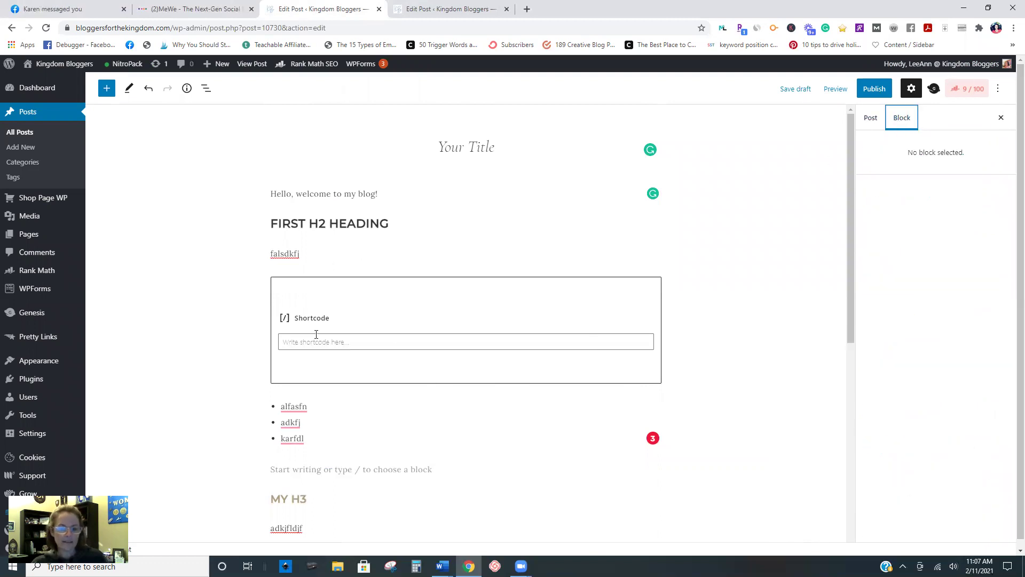
pyautogui.click(334, 421)
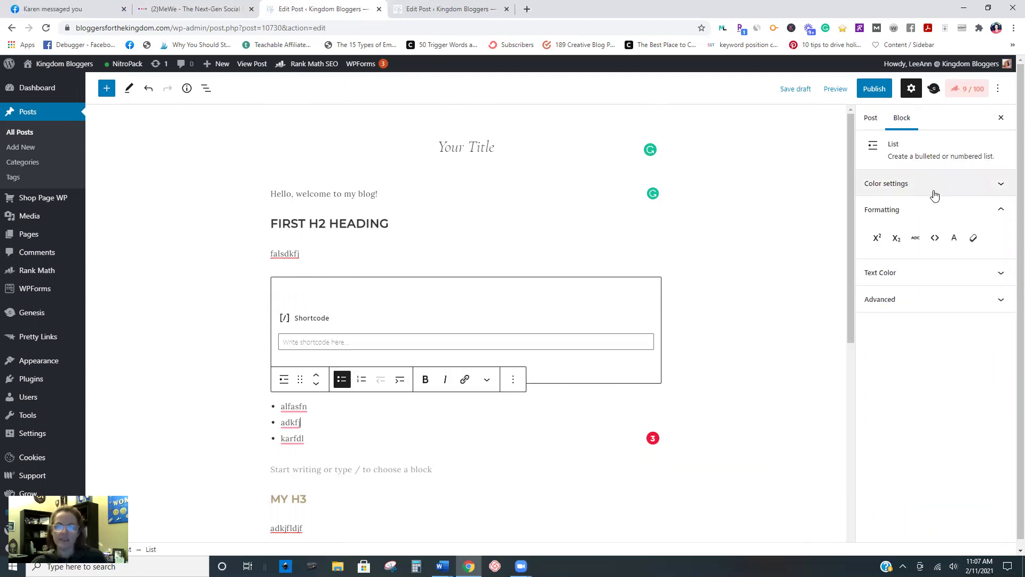
pyautogui.click(968, 184)
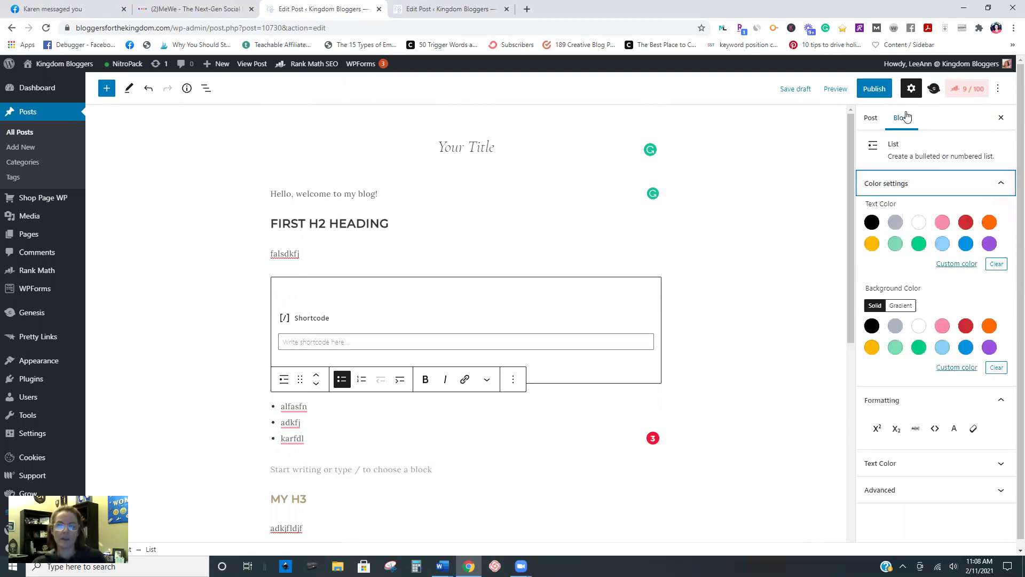
pyautogui.click(284, 497)
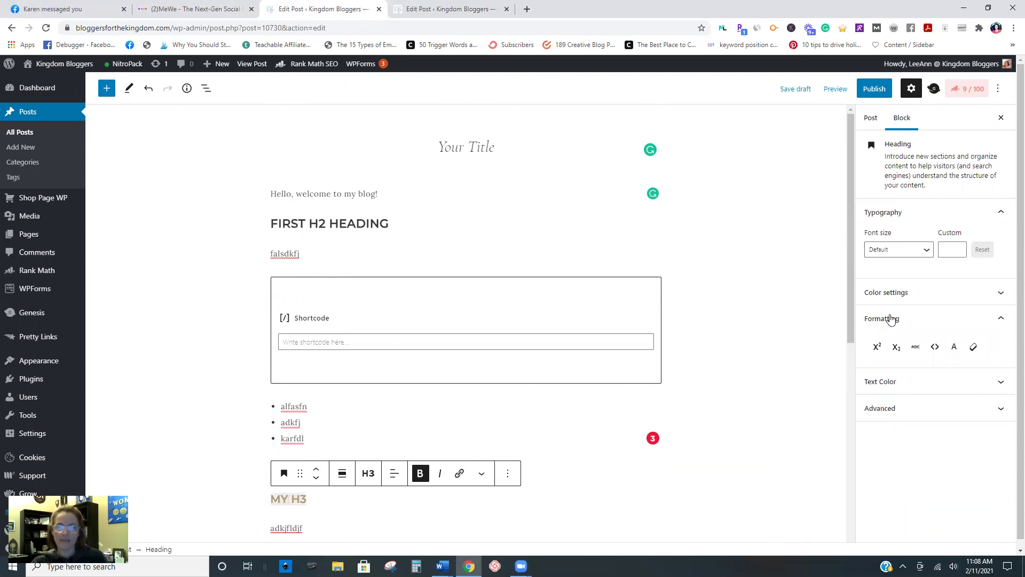
pyautogui.click(872, 120)
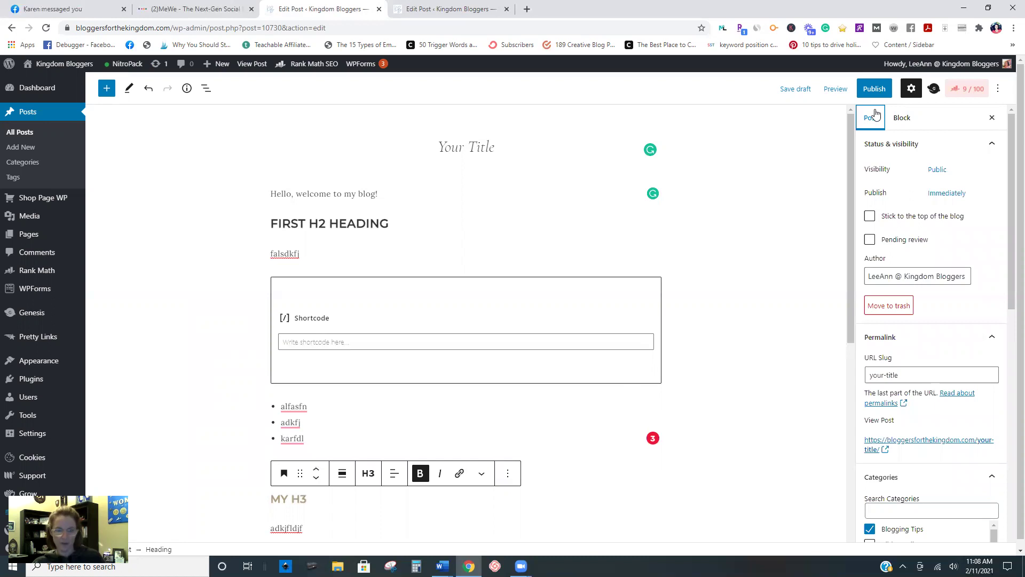
pyautogui.click(906, 124)
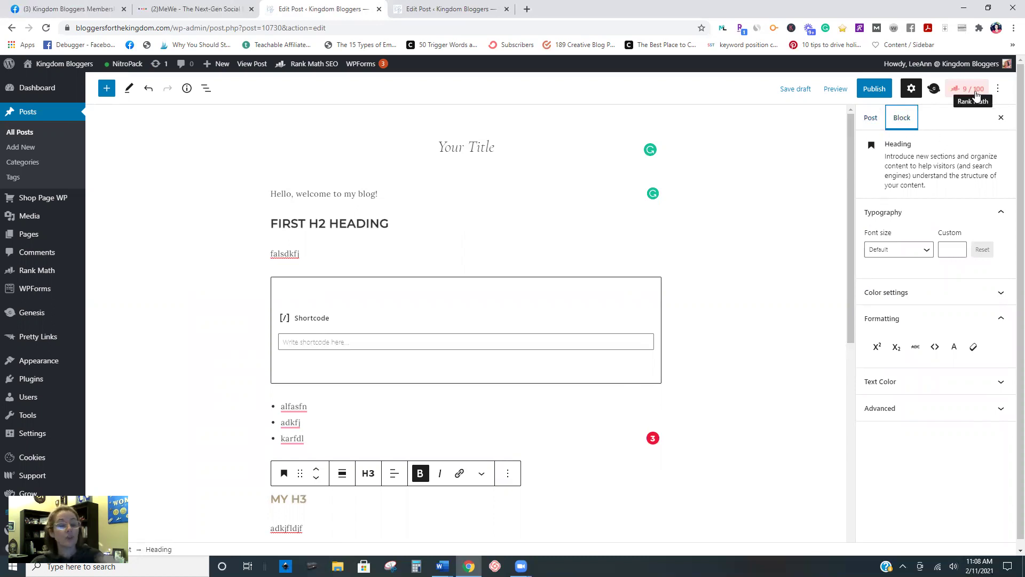
pyautogui.click(851, 118)
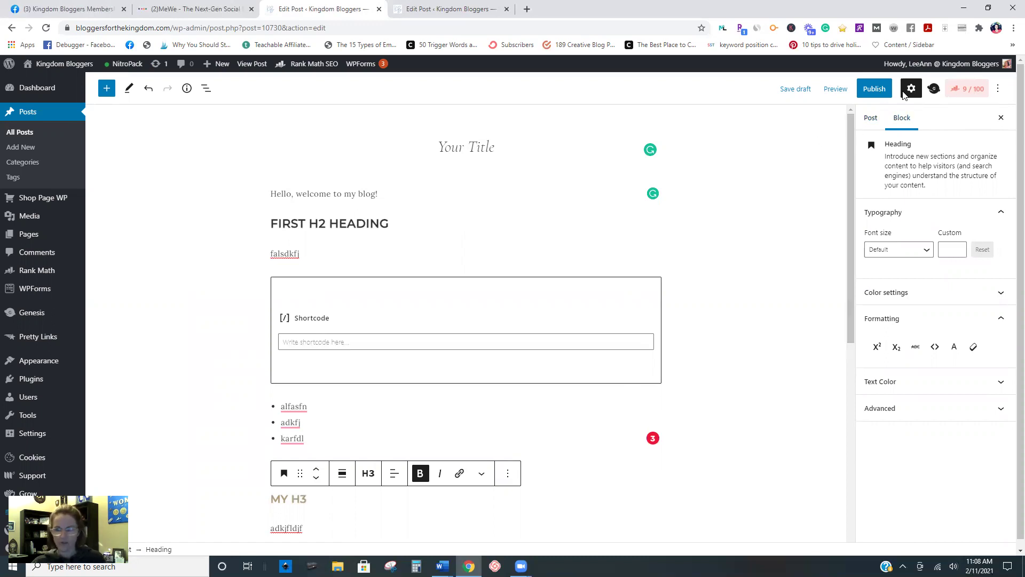
# Examine the post's Rank Math SEO checks and the Genesis layout choices, and return to the block settings
pyautogui.click(971, 90)
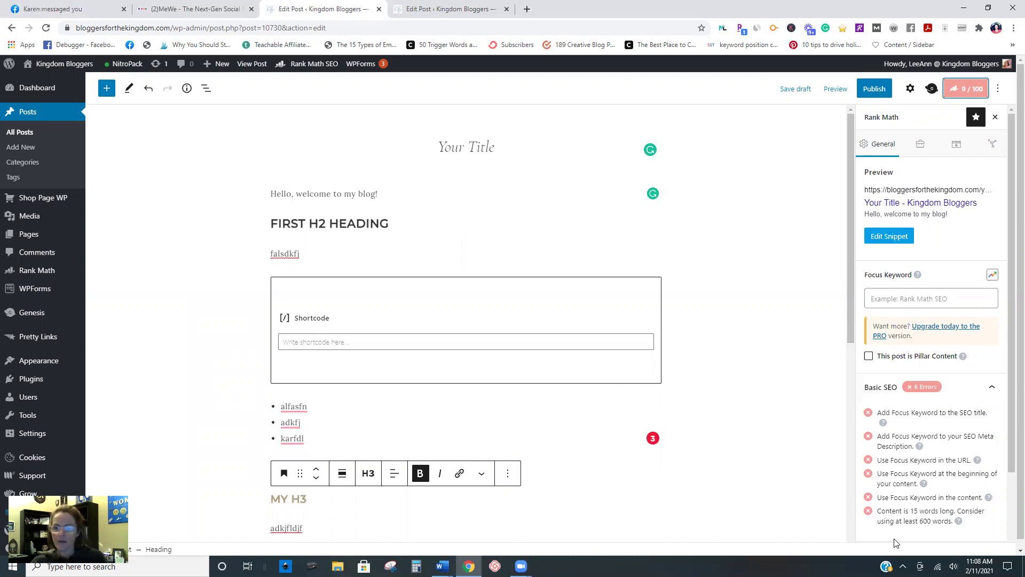
pyautogui.click(910, 91)
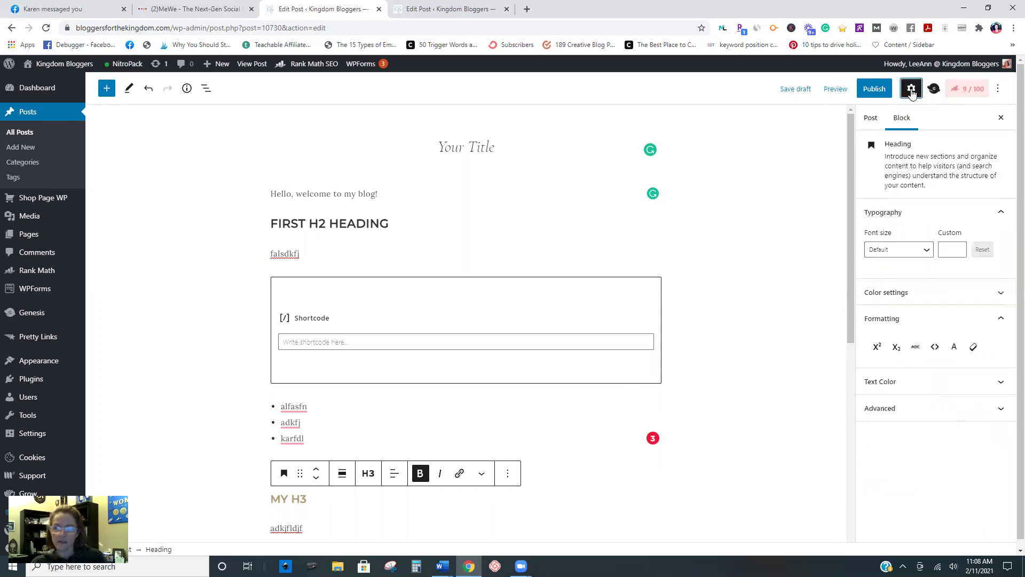
pyautogui.click(973, 89)
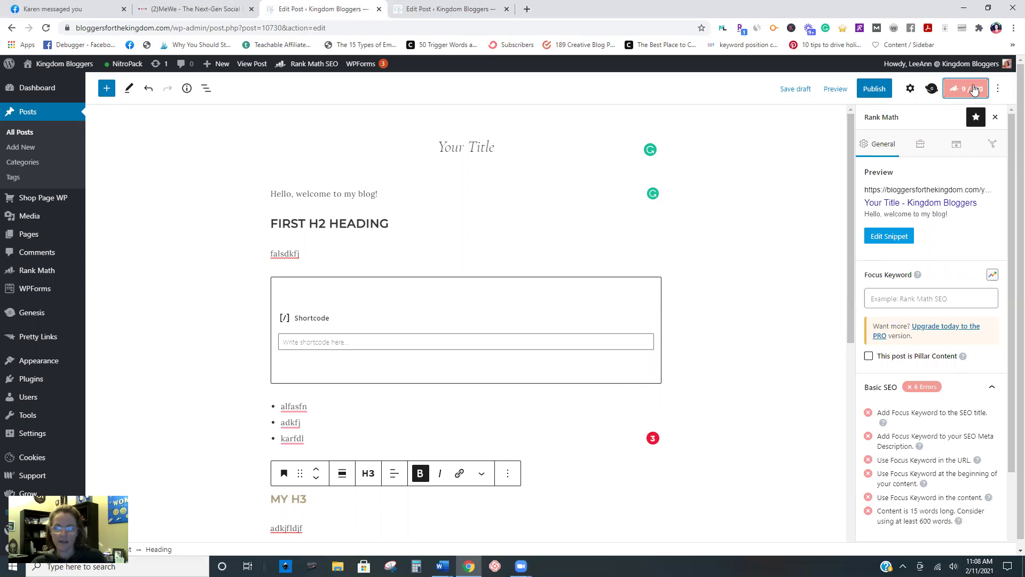
pyautogui.click(932, 91)
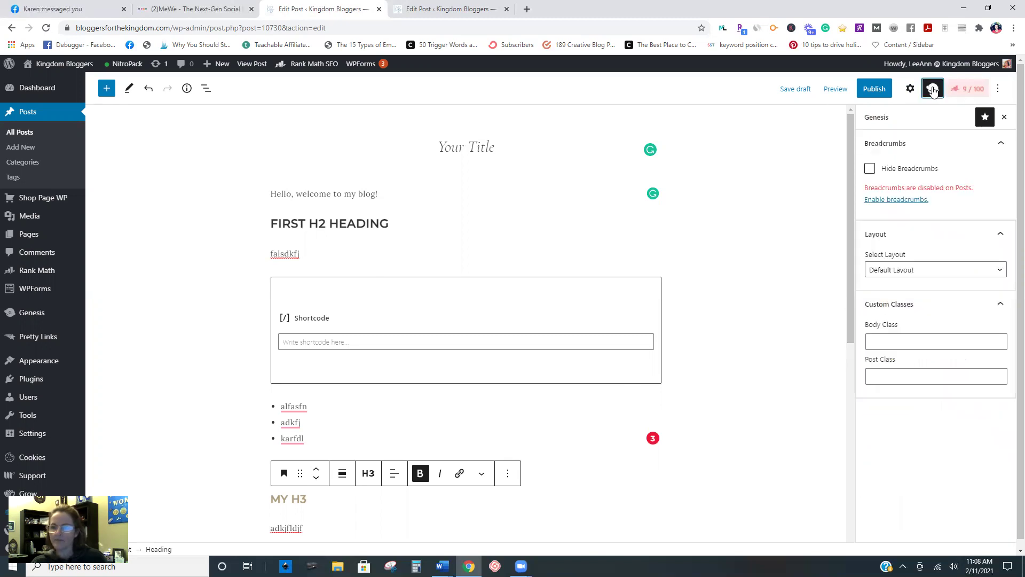
pyautogui.click(909, 269)
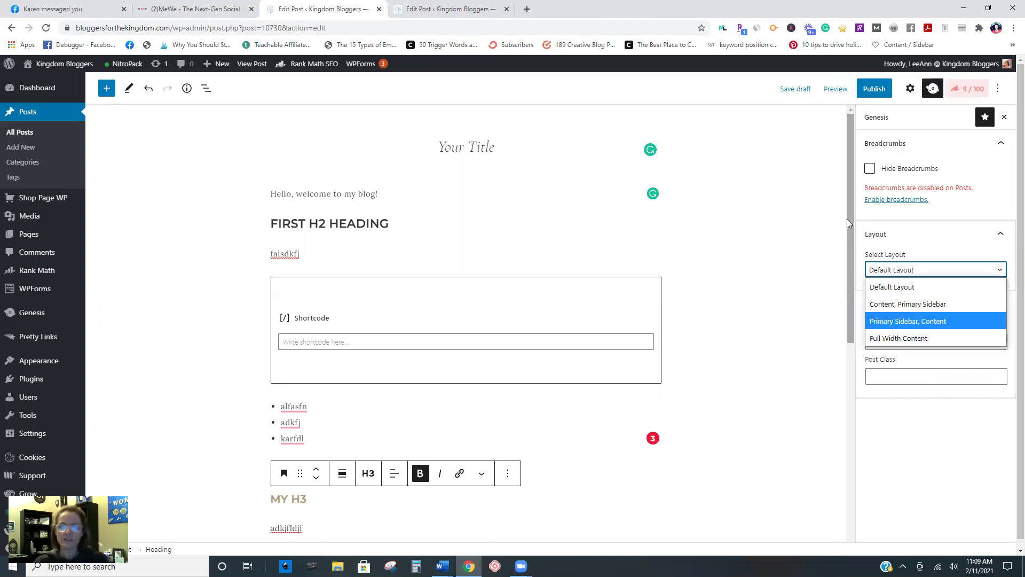
pyautogui.click(993, 145)
pyautogui.click(910, 91)
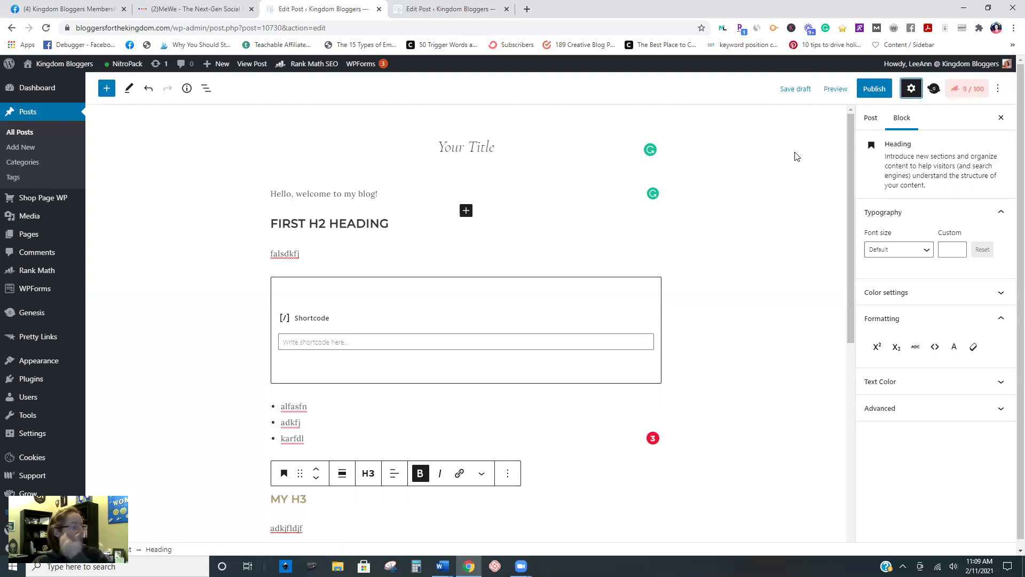
# Review the pre-publish checks and the publish date scheduling options, and cancel without publishing
pyautogui.click(874, 89)
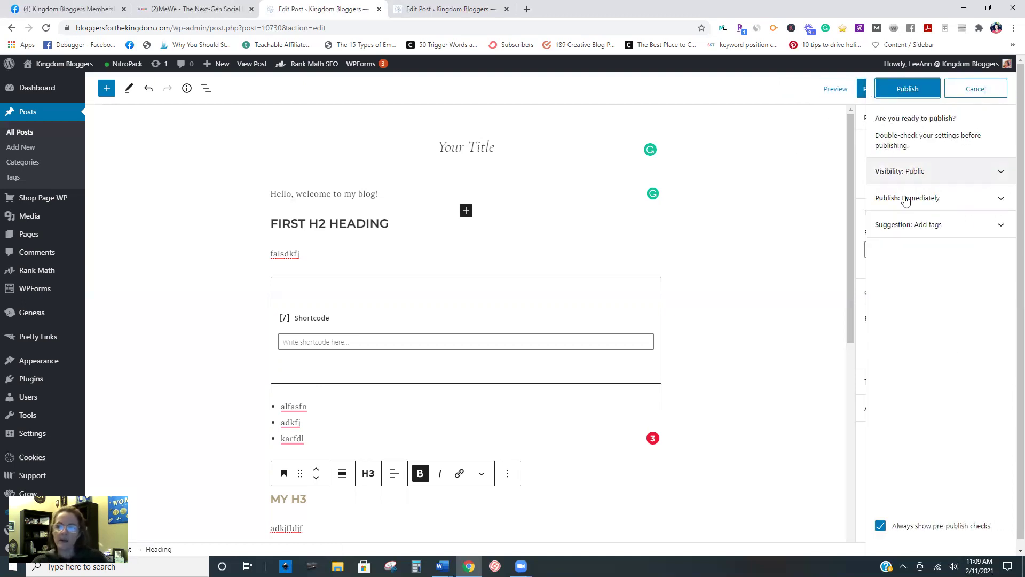
pyautogui.click(944, 199)
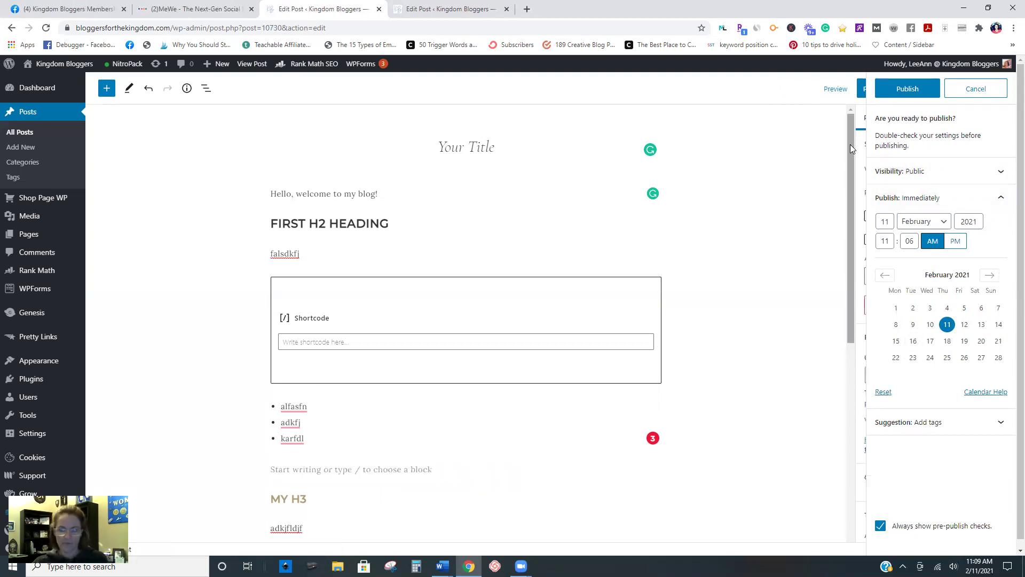
pyautogui.click(958, 92)
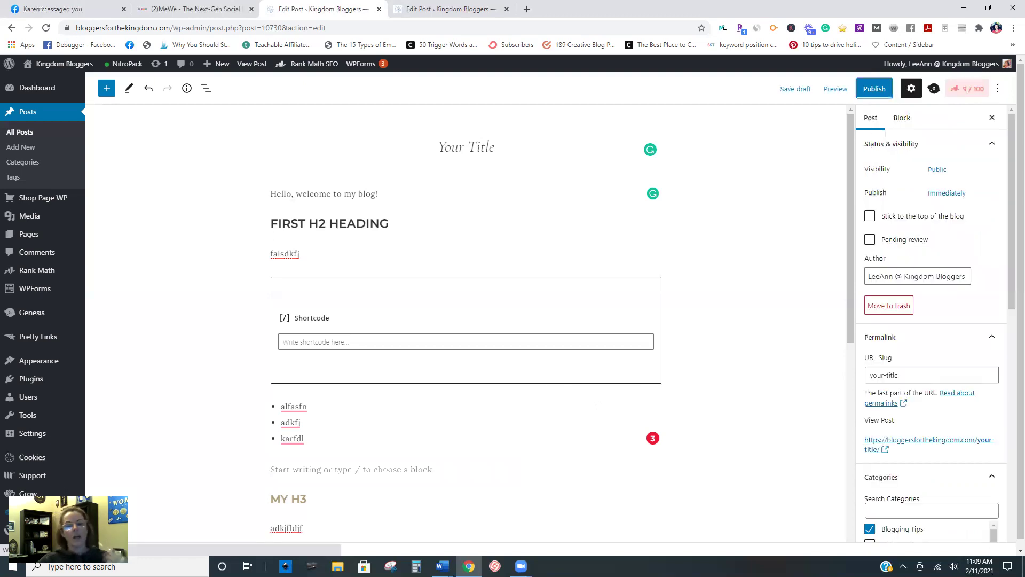
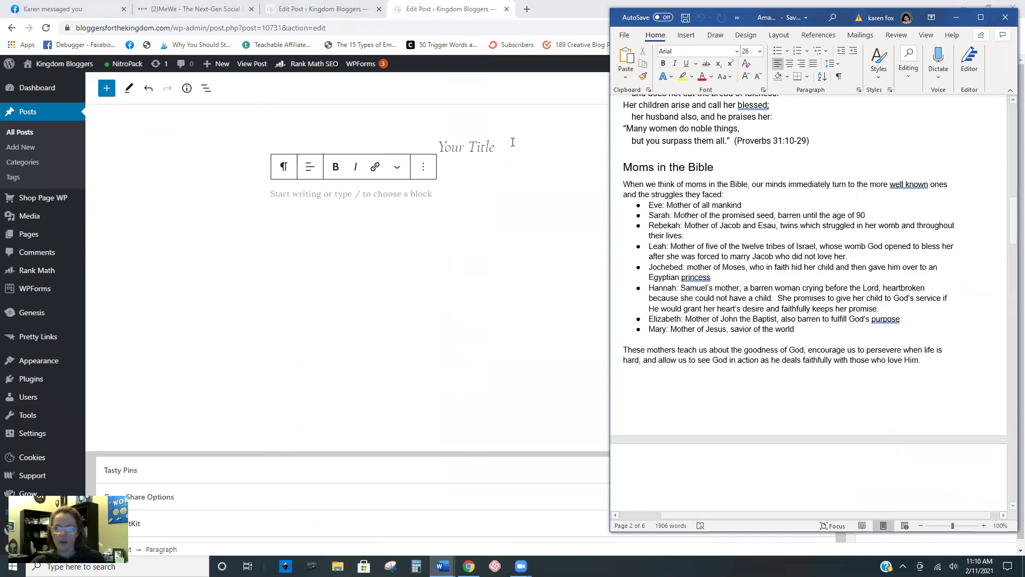
# Copy the introductory paragraph under "Amazing Moms in the Bible" from the Word document and paste it into the post's empty paragraph block
pyautogui.scroll(-3, 727, 346)
pyautogui.scroll(5, 727, 346)
pyautogui.scroll(2, 727, 346)
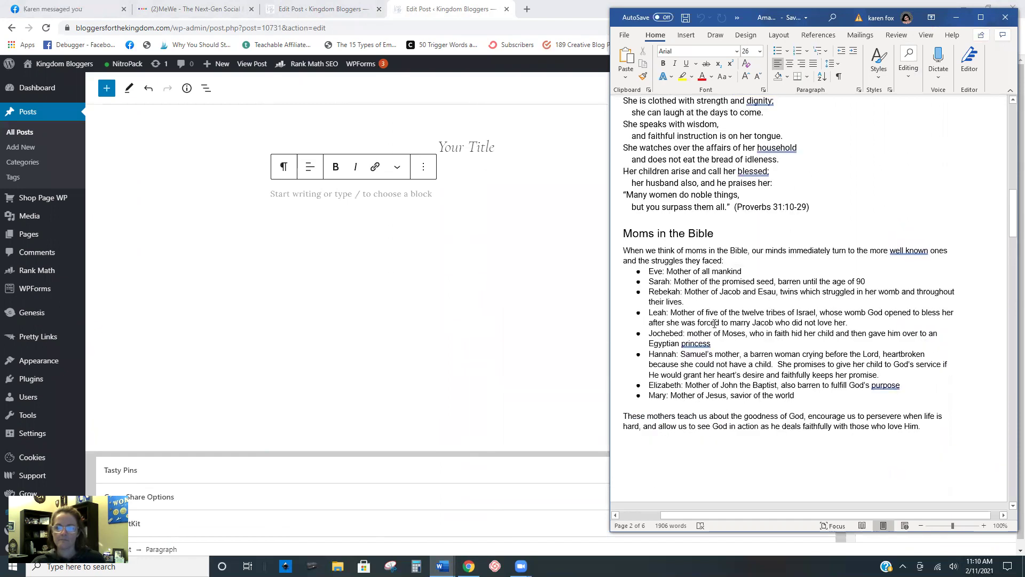
pyautogui.scroll(-2, 638, 231)
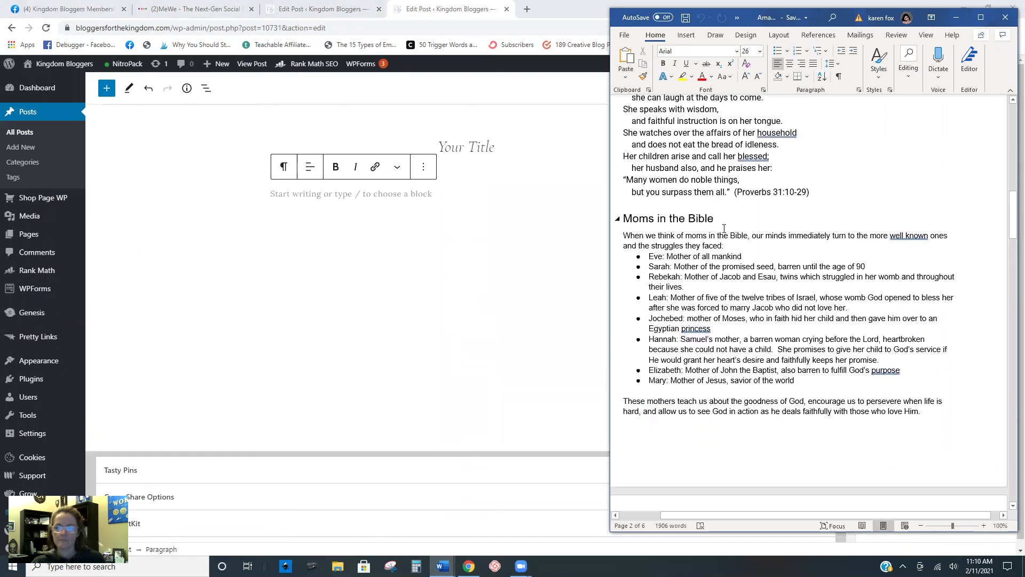
pyautogui.scroll(10, 724, 228)
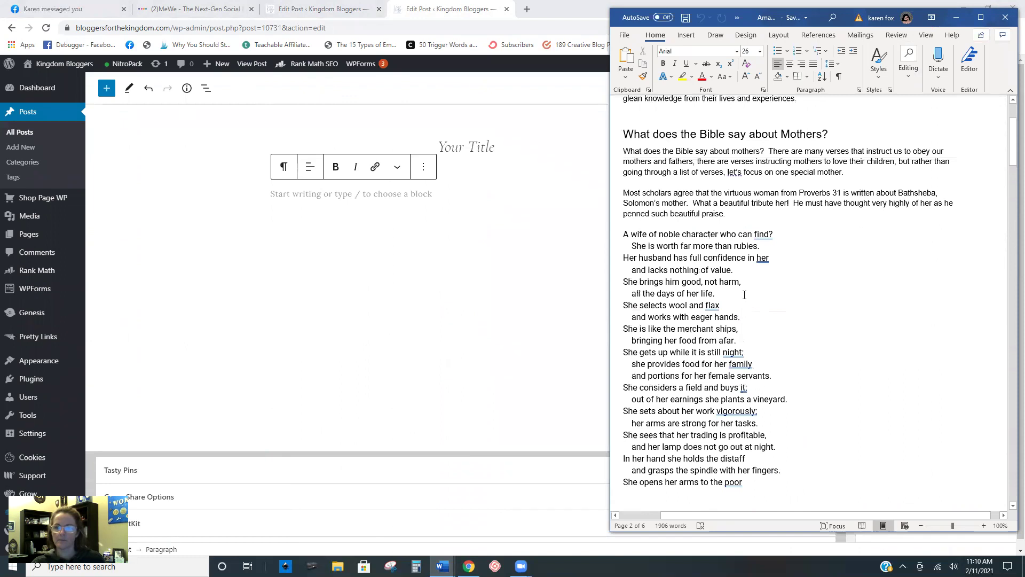
pyautogui.scroll(1, 744, 294)
pyautogui.scroll(4, 664, 171)
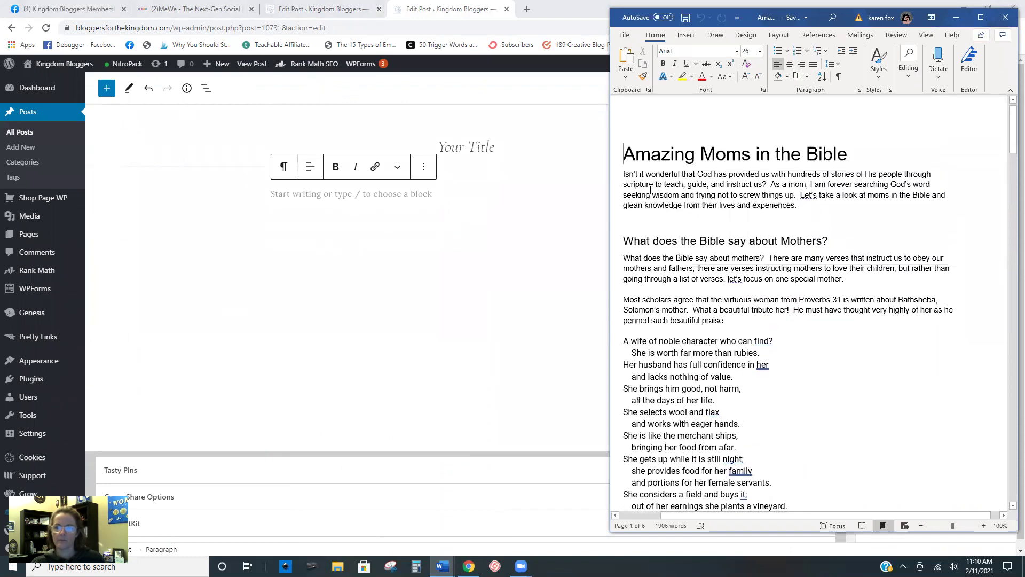
pyautogui.moveTo(623, 178); pyautogui.dragTo(827, 208)
pyautogui.rightClick(799, 203)
pyautogui.click(831, 224)
pyautogui.rightClick(291, 194)
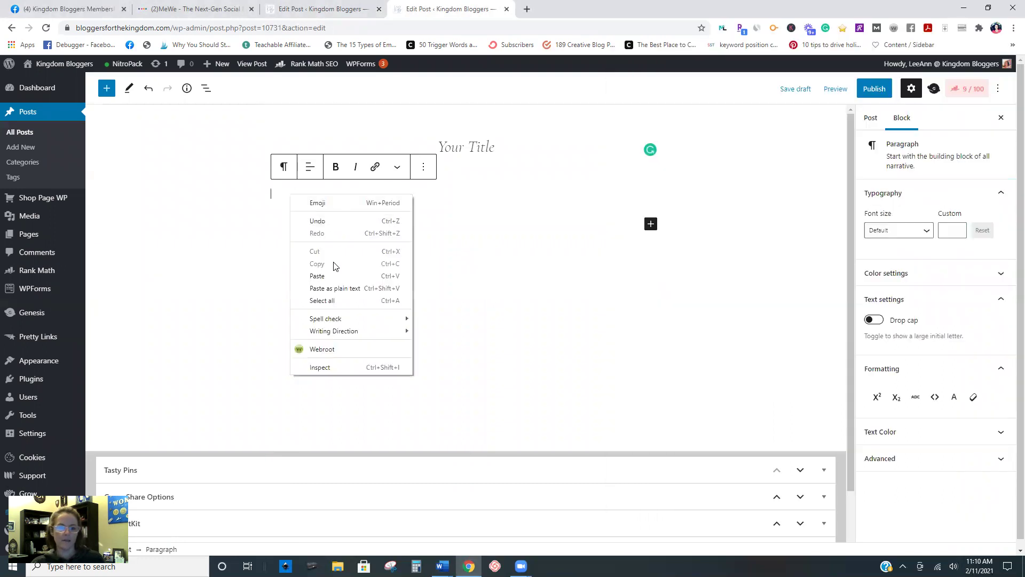
pyautogui.click(335, 273)
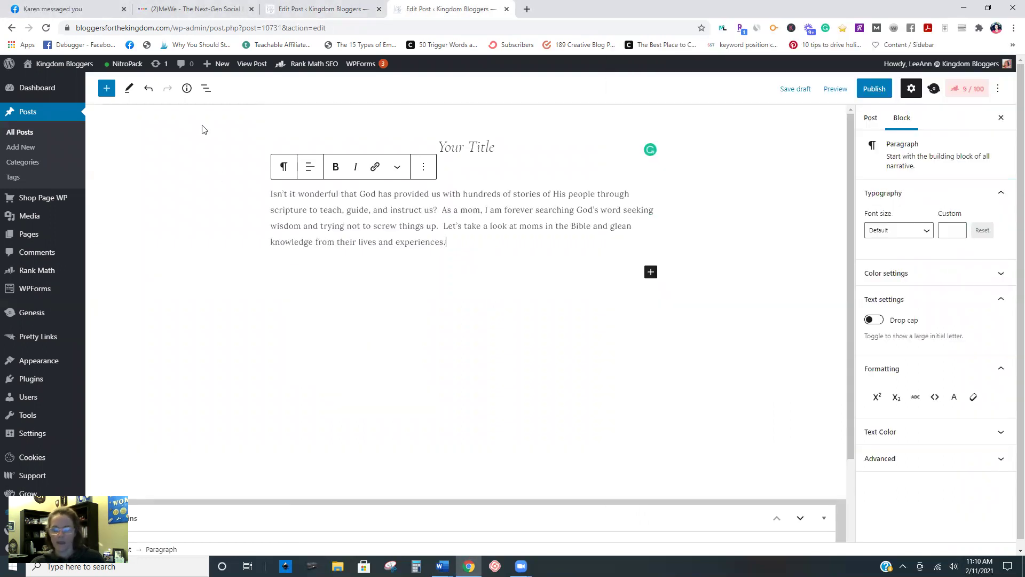
# Copy the "What does the Bible say about Mothers?" heading and its two paragraphs from Word into the post below the introduction
pyautogui.press('Return')
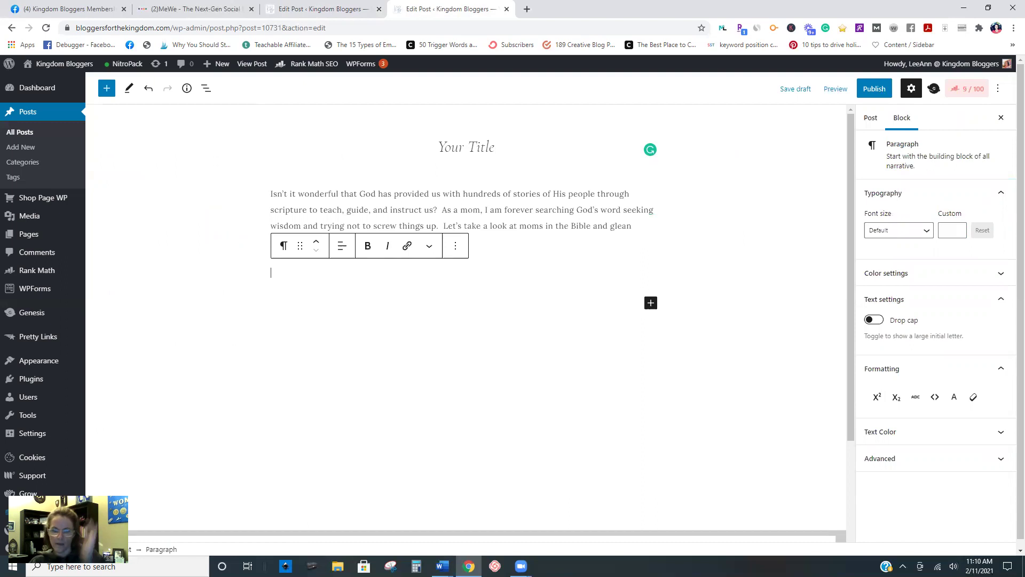
pyautogui.moveTo(442, 565)
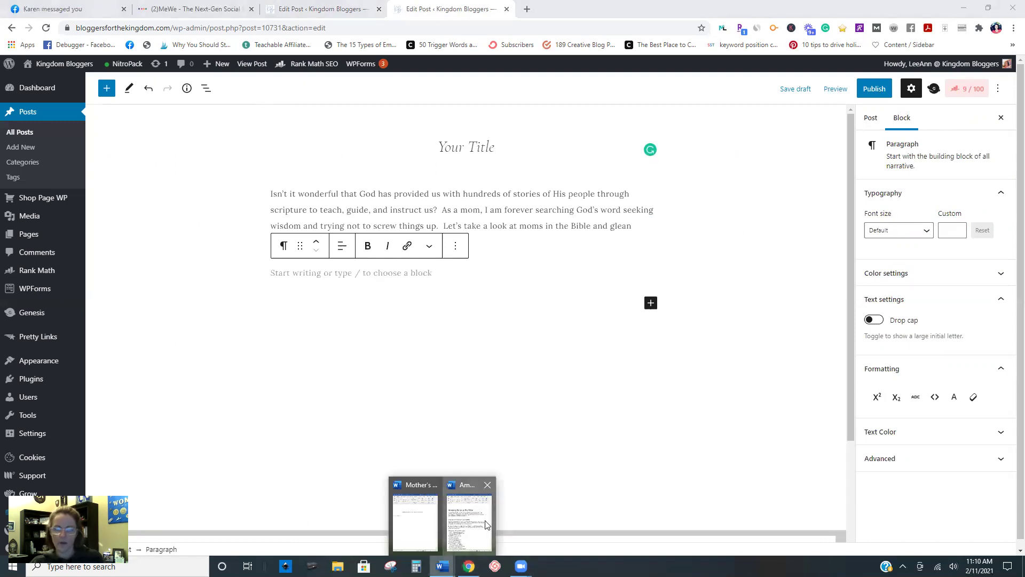
pyautogui.click(469, 520)
pyautogui.moveTo(625, 245); pyautogui.dragTo(872, 333)
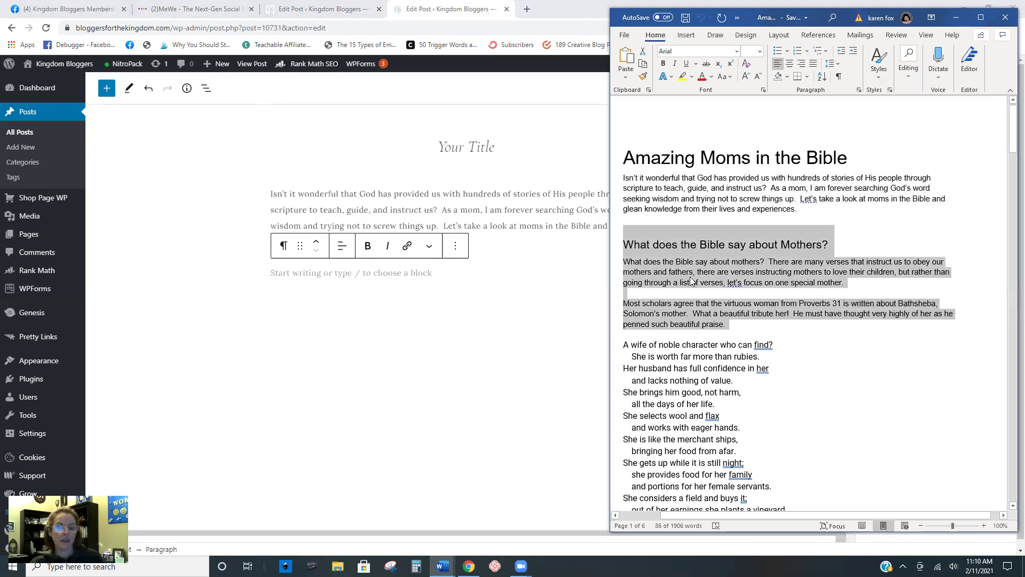
pyautogui.rightClick(726, 274)
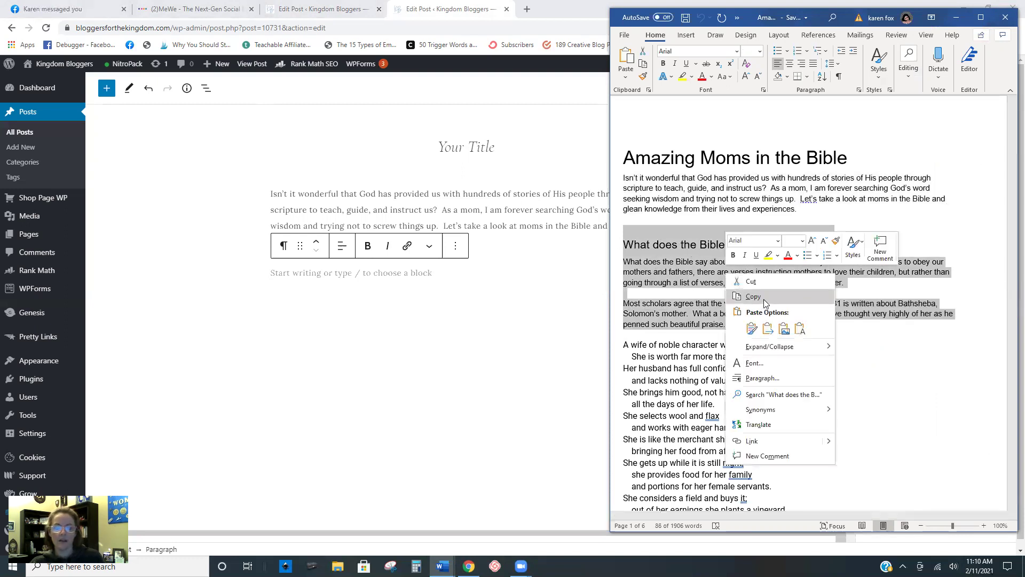
pyautogui.click(764, 297)
pyautogui.rightClick(338, 273)
pyautogui.click(367, 355)
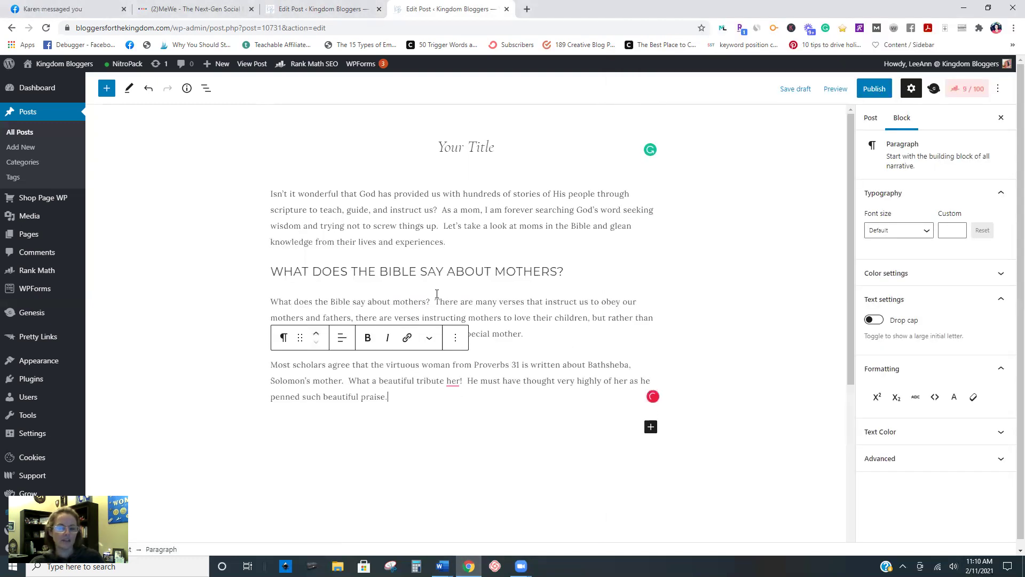
# Compare the heading level of the pasted "What does the Bible say about Mothers?" block with its source in the Word document
pyautogui.click(420, 270)
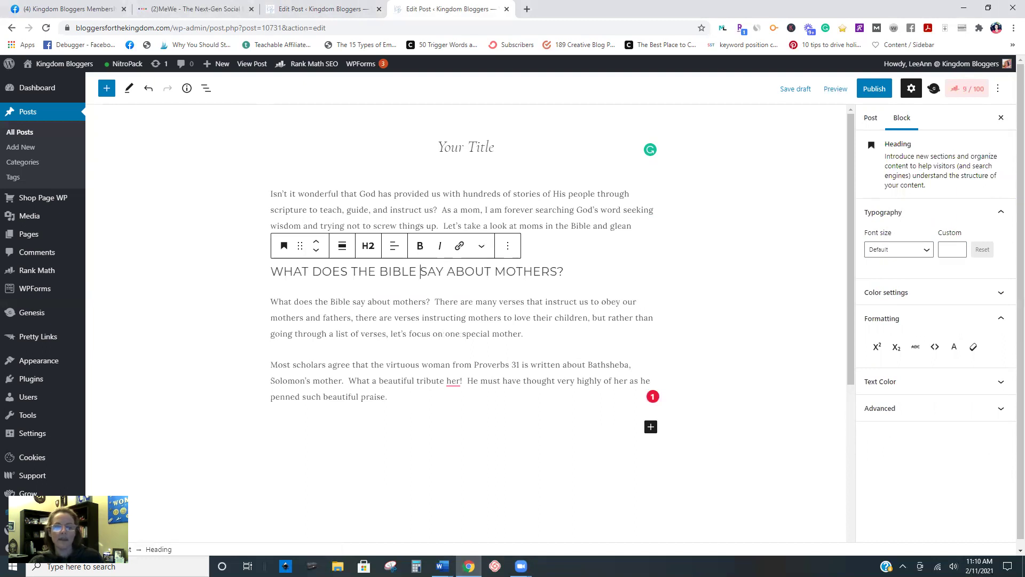
pyautogui.moveTo(441, 565)
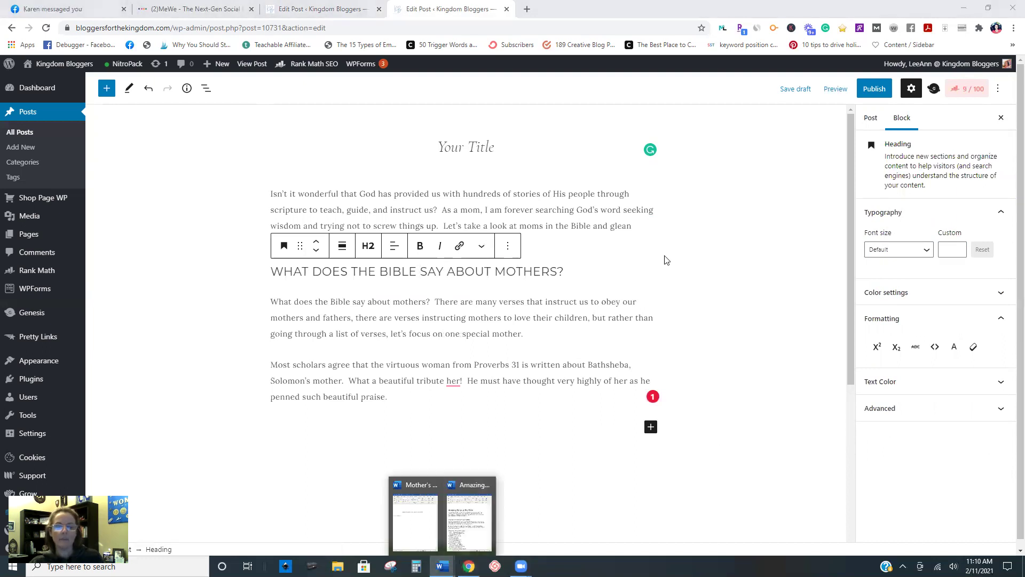
pyautogui.click(481, 546)
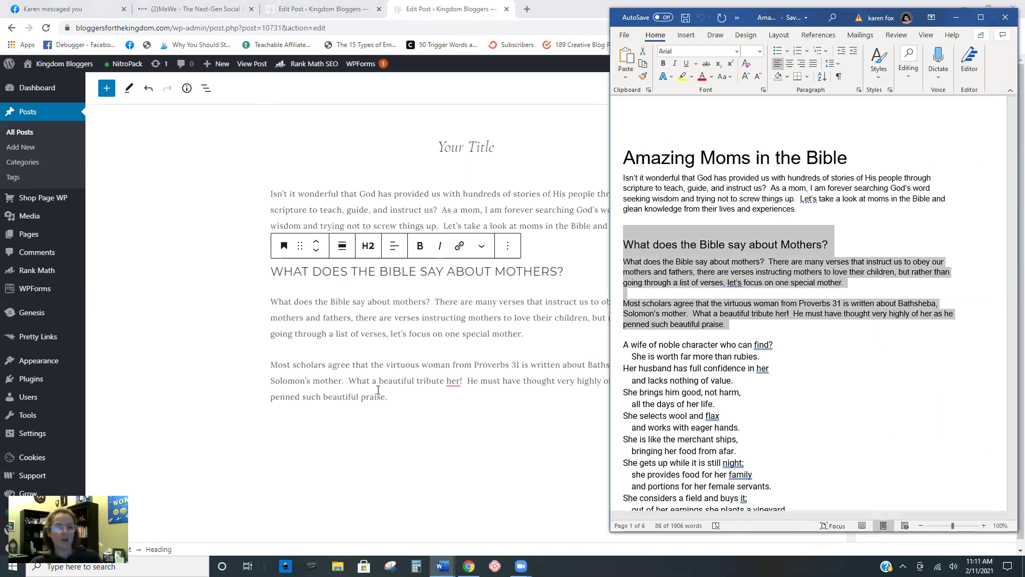
pyautogui.click(381, 271)
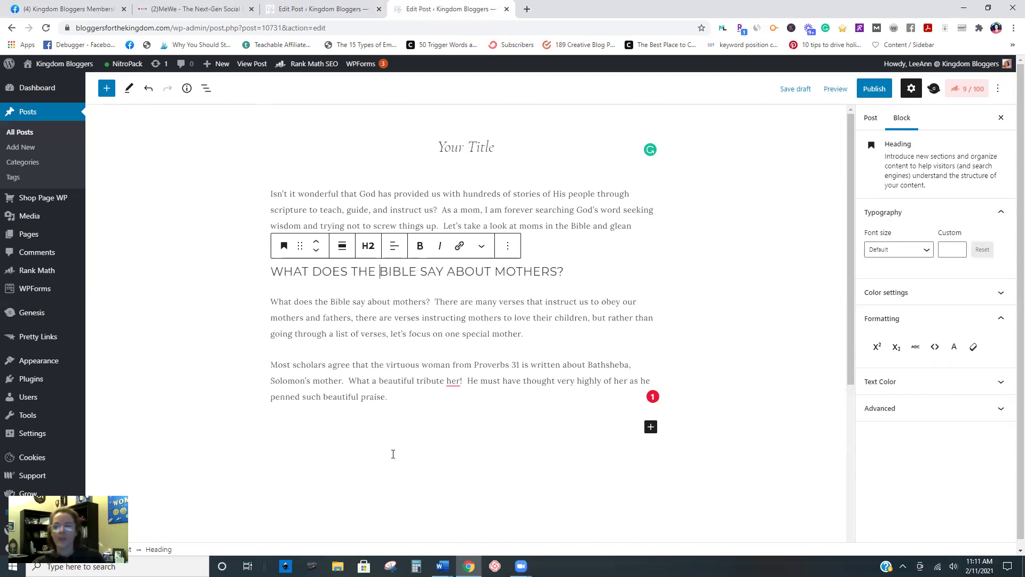
# Switch to the "Amazing Moms in the Bible" Word document and select the "A wife of noble character" verses on its first page
pyautogui.click(442, 566)
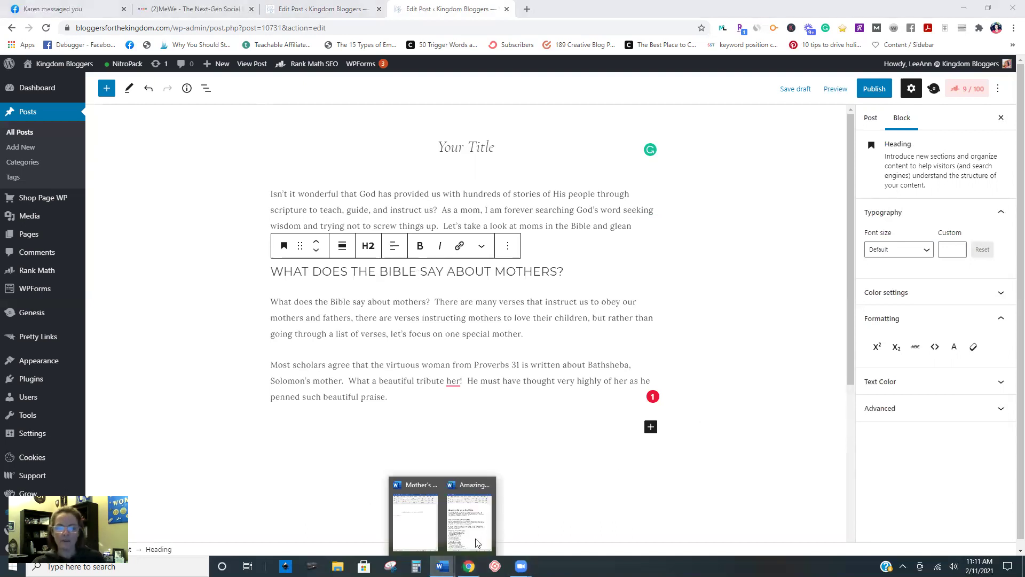
pyautogui.click(470, 525)
pyautogui.scroll(-1, 717, 343)
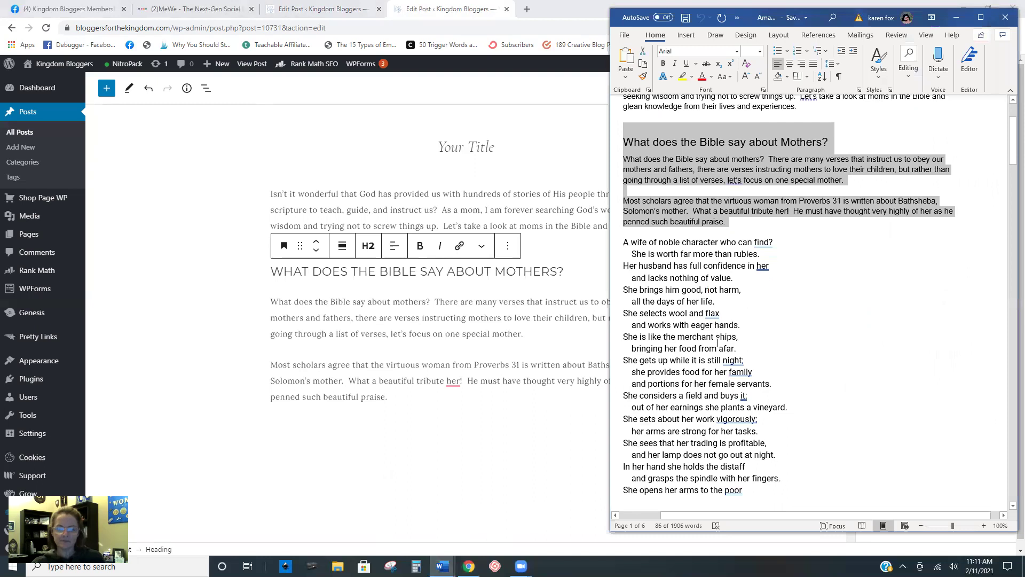
pyautogui.scroll(-2, 717, 343)
pyautogui.moveTo(623, 138); pyautogui.dragTo(770, 392)
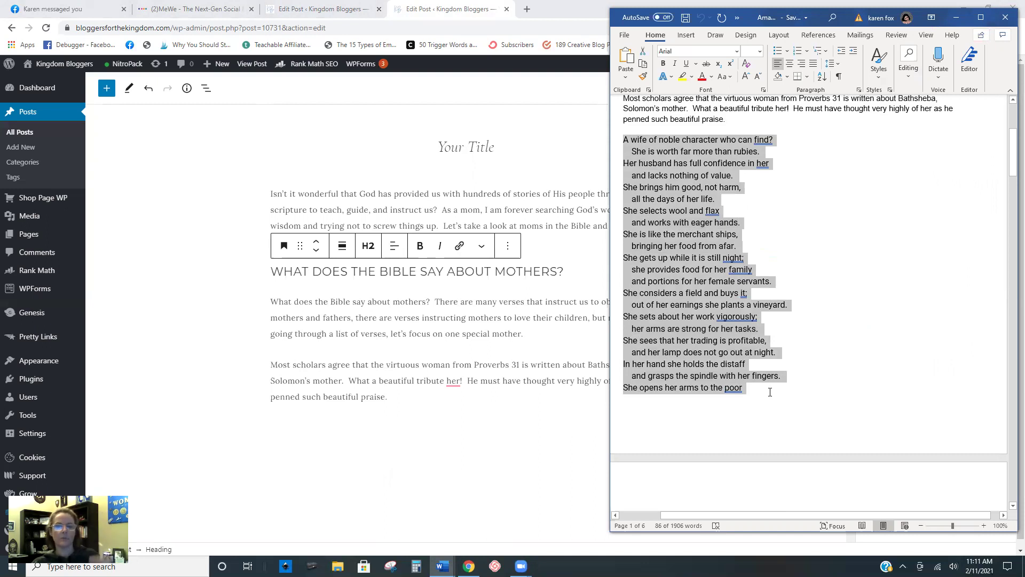
pyautogui.moveTo(755, 381)
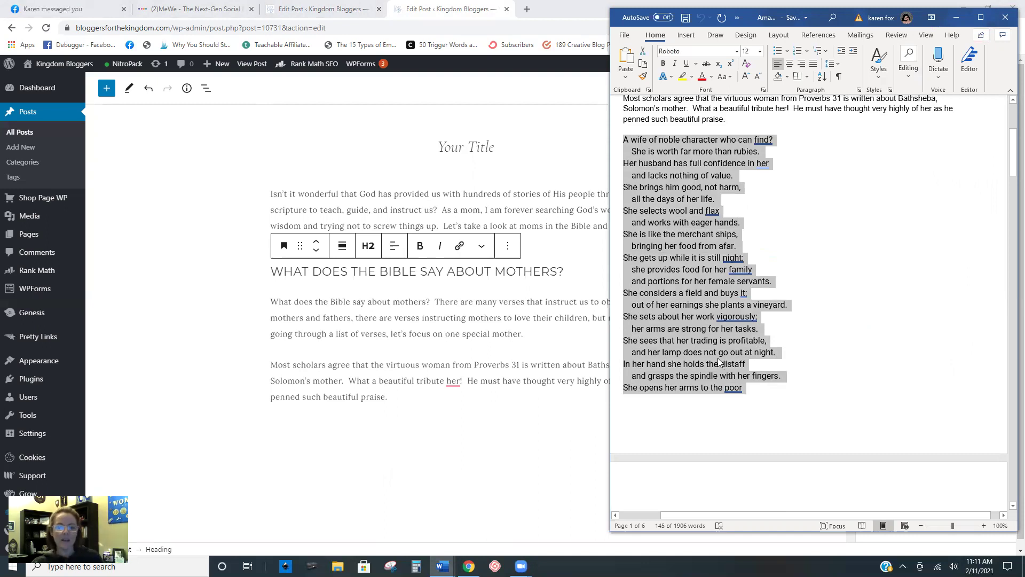
# Copy the "Moms in the Bible" section, including its bulleted list and closing paragraph, from Word and paste it at the end of the post
pyautogui.scroll(-10, 670, 314)
pyautogui.scroll(-20, 673, 315)
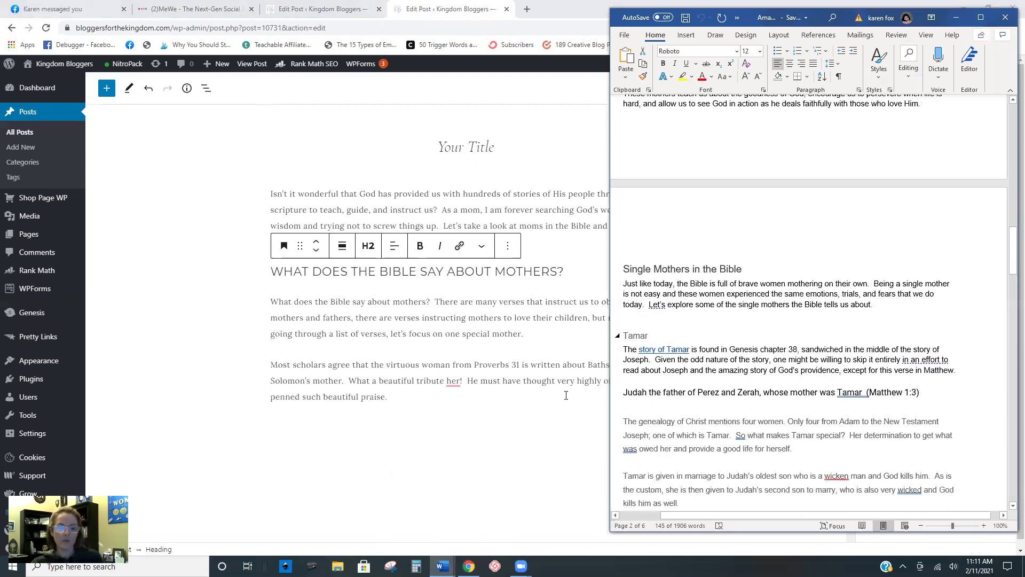
pyautogui.scroll(7, 743, 324)
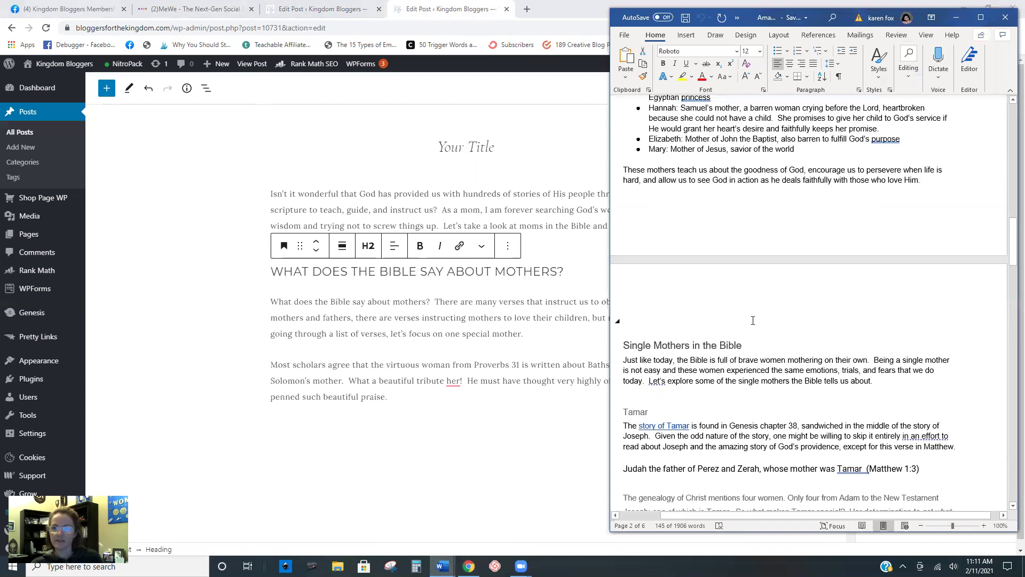
pyautogui.moveTo(626, 143); pyautogui.dragTo(961, 343)
pyautogui.rightClick(771, 256)
pyautogui.click(788, 275)
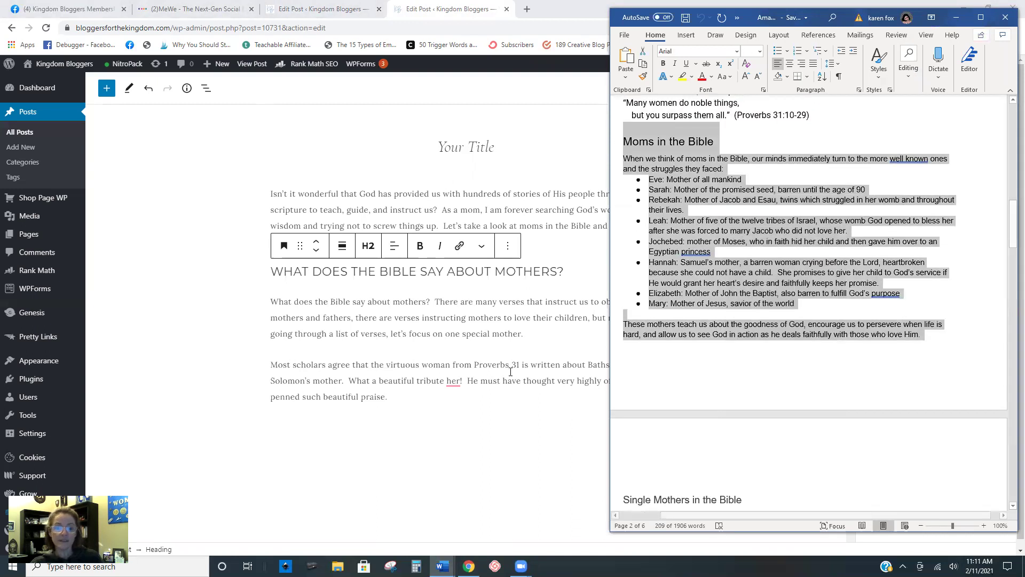
pyautogui.click(426, 393)
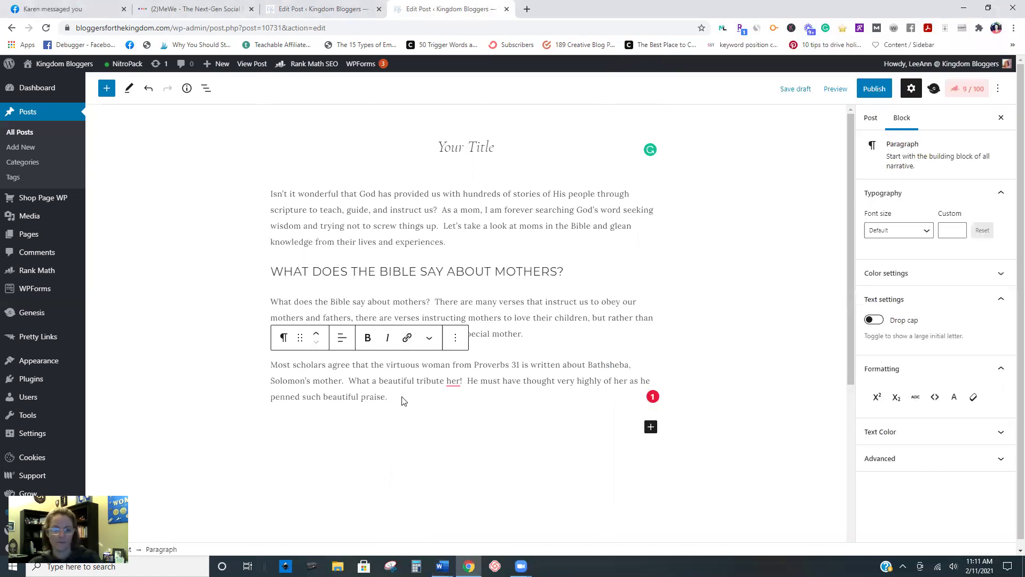
pyautogui.click(322, 424)
pyautogui.rightClick(322, 435)
pyautogui.click(352, 336)
# Check the block types of the pasted "Moms in the Bible" heading, paragraph and bulleted list
pyautogui.scroll(5, 628, 415)
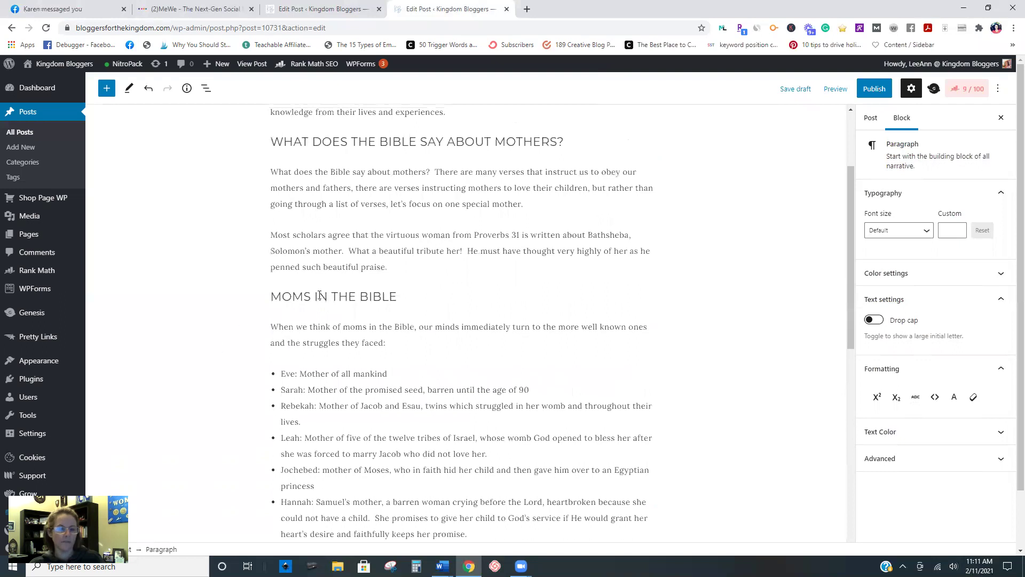
pyautogui.click(337, 298)
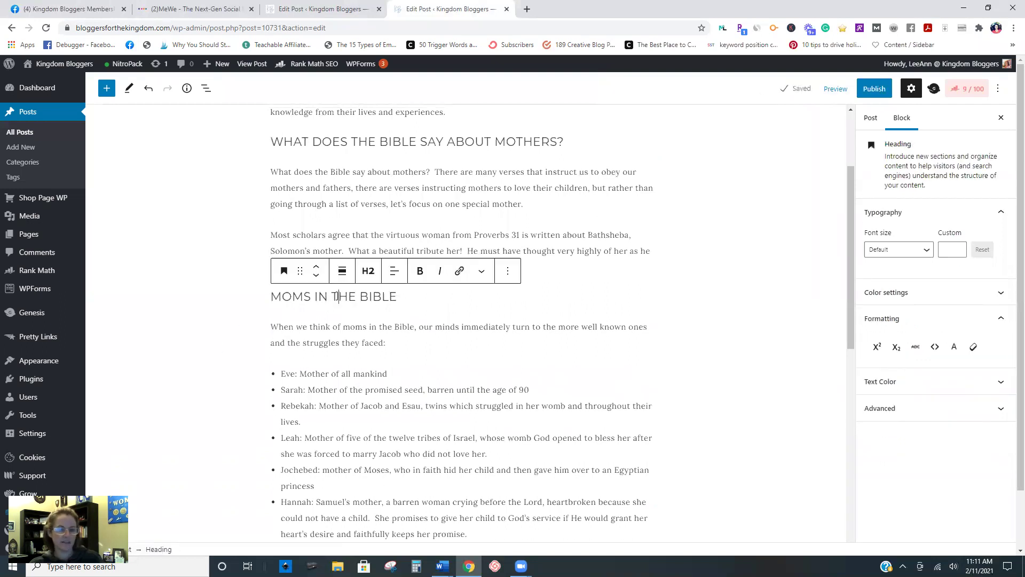
pyautogui.click(304, 328)
pyautogui.click(395, 406)
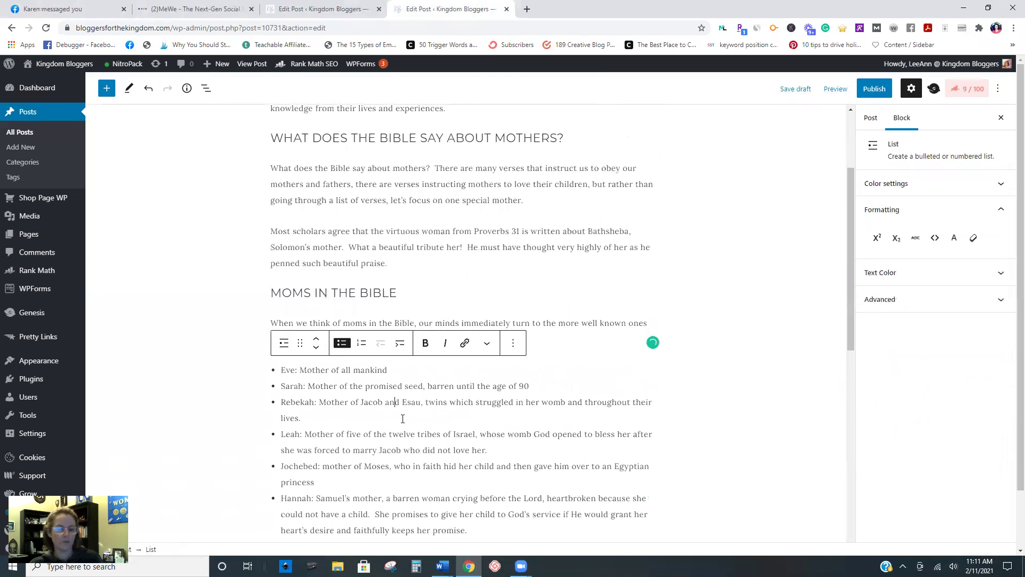
pyautogui.scroll(-5, 396, 419)
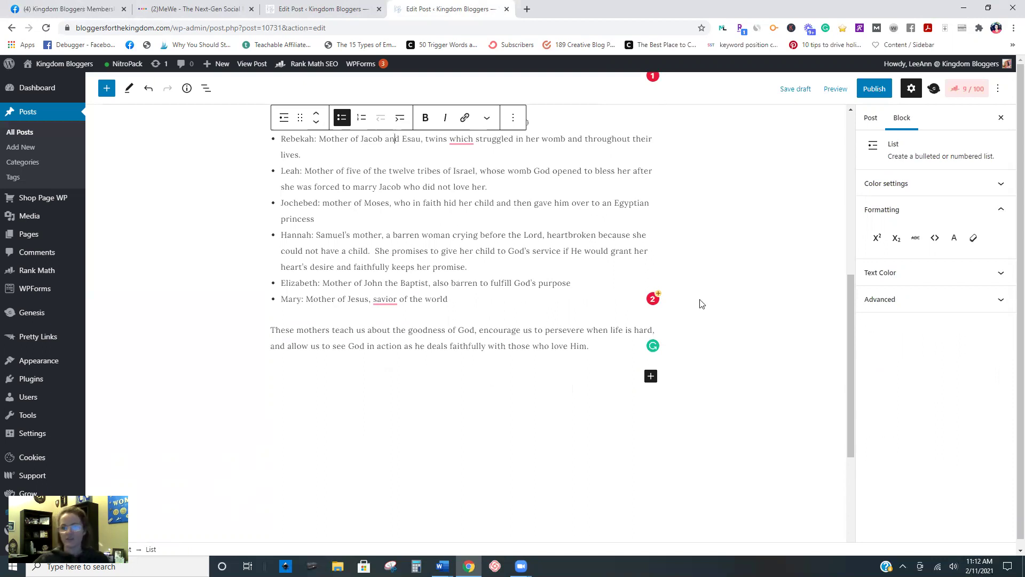
# Open the post-level settings and review the pasted post from its end back to the title
pyautogui.click(867, 119)
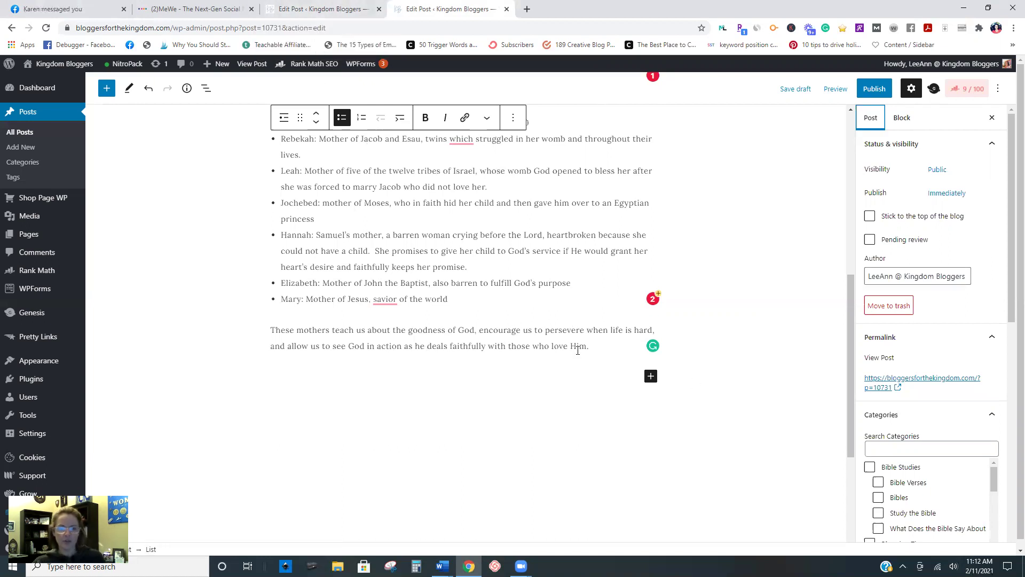
pyautogui.moveTo(849, 339); pyautogui.dragTo(868, 238)
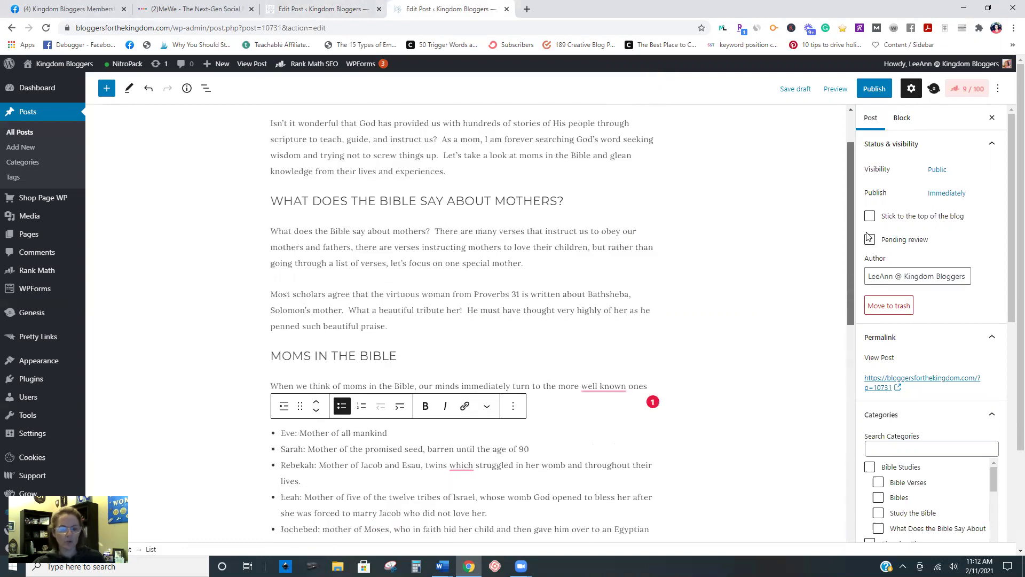
pyautogui.scroll(3, 852, 203)
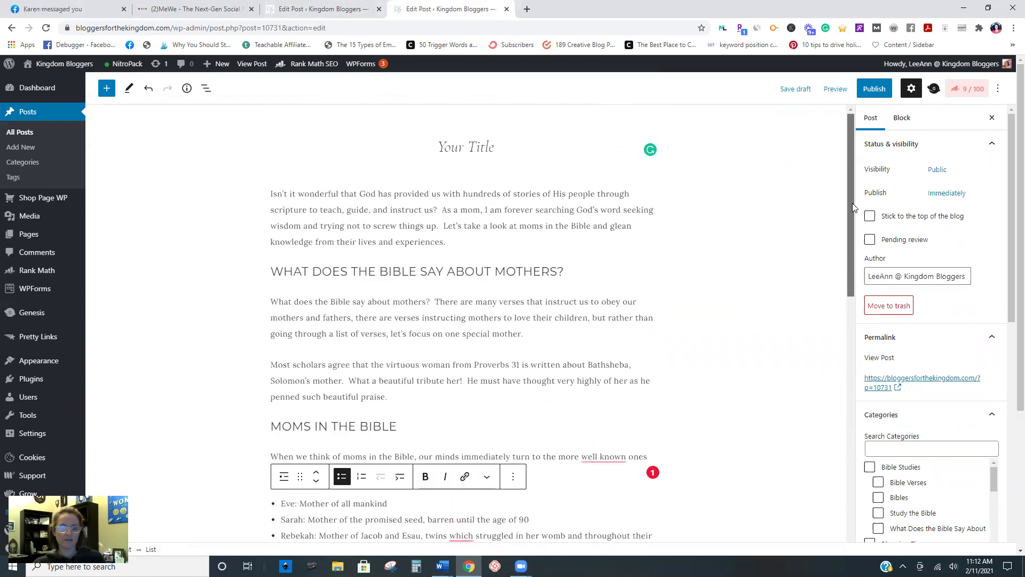
# Make "Proverbs 31" bold in the paragraph about the virtuous woman
pyautogui.scroll(-2, 852, 203)
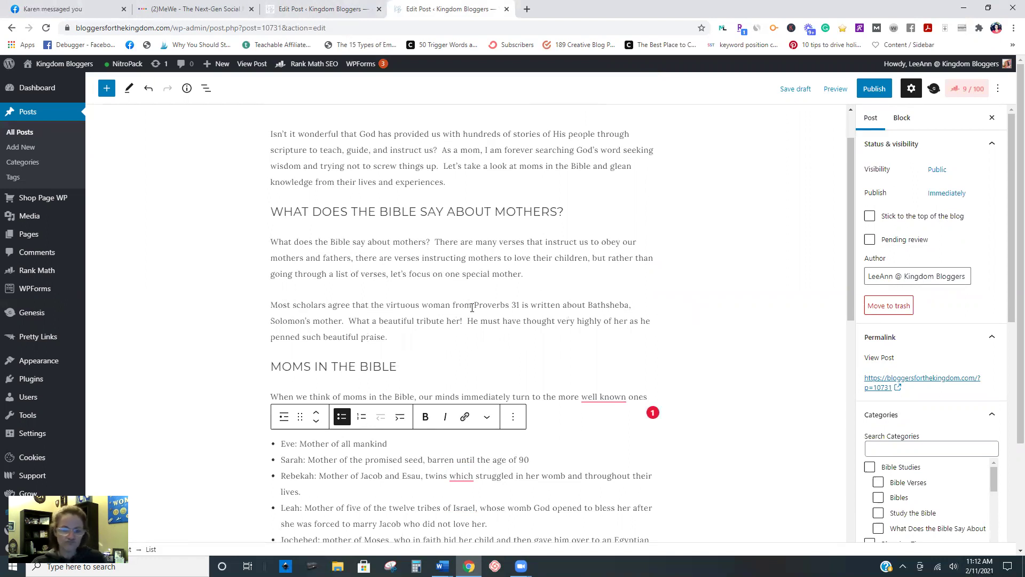
pyautogui.moveTo(474, 305); pyautogui.dragTo(521, 300)
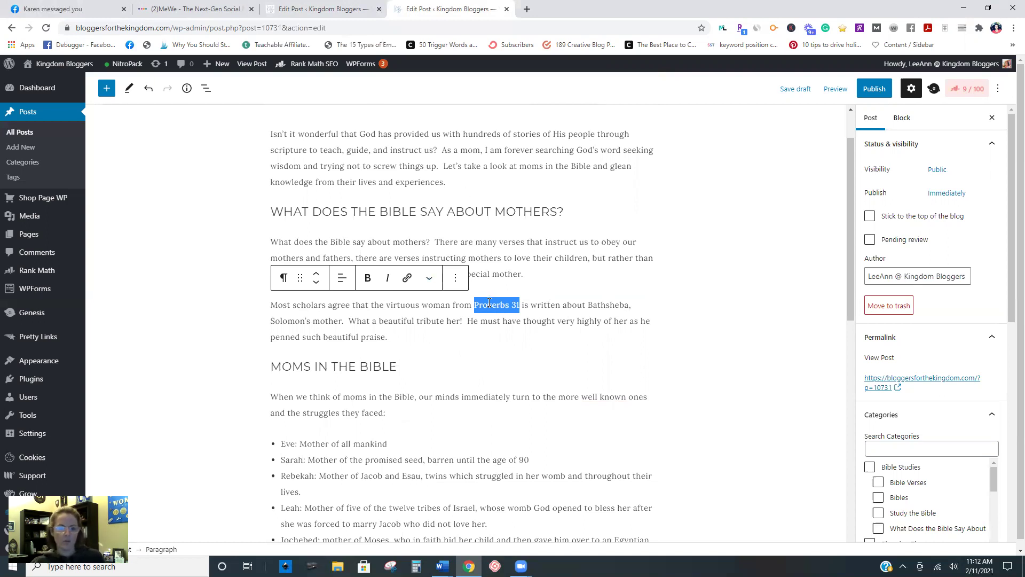
pyautogui.click(367, 278)
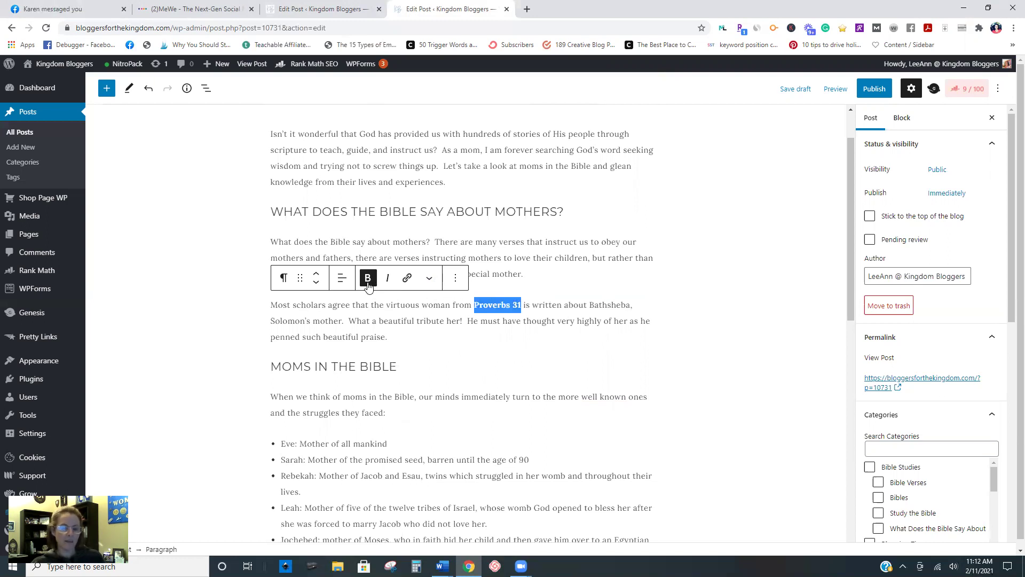
pyautogui.click(408, 278)
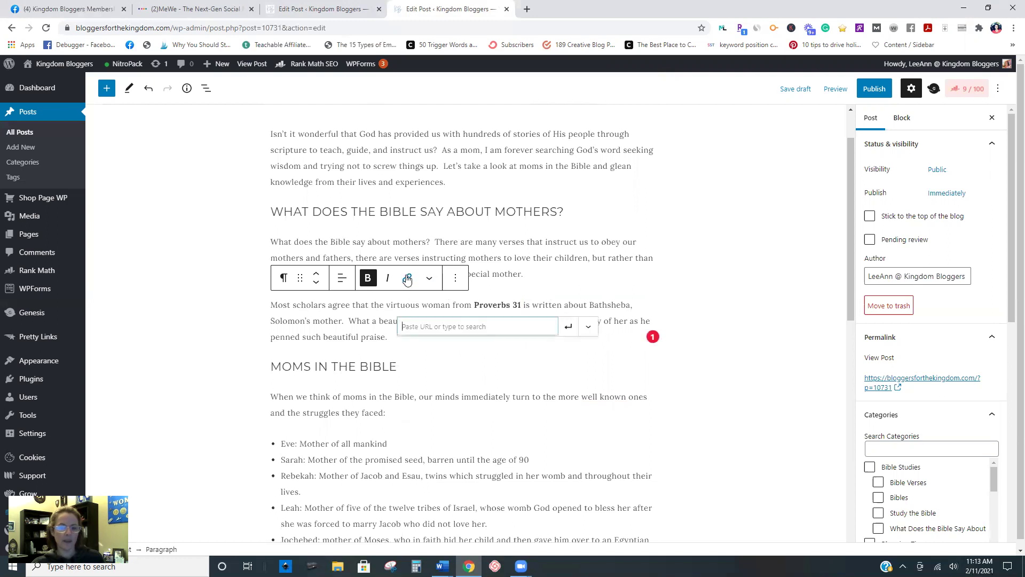
pyautogui.click(101, 9)
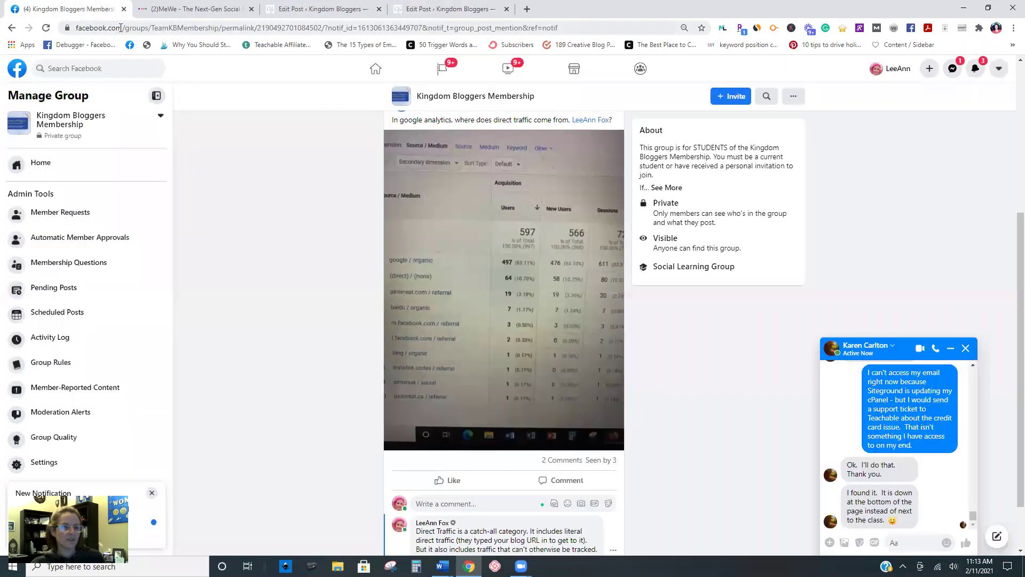
pyautogui.moveTo(124, 27); pyautogui.dragTo(75, 28)
pyautogui.rightClick(109, 28)
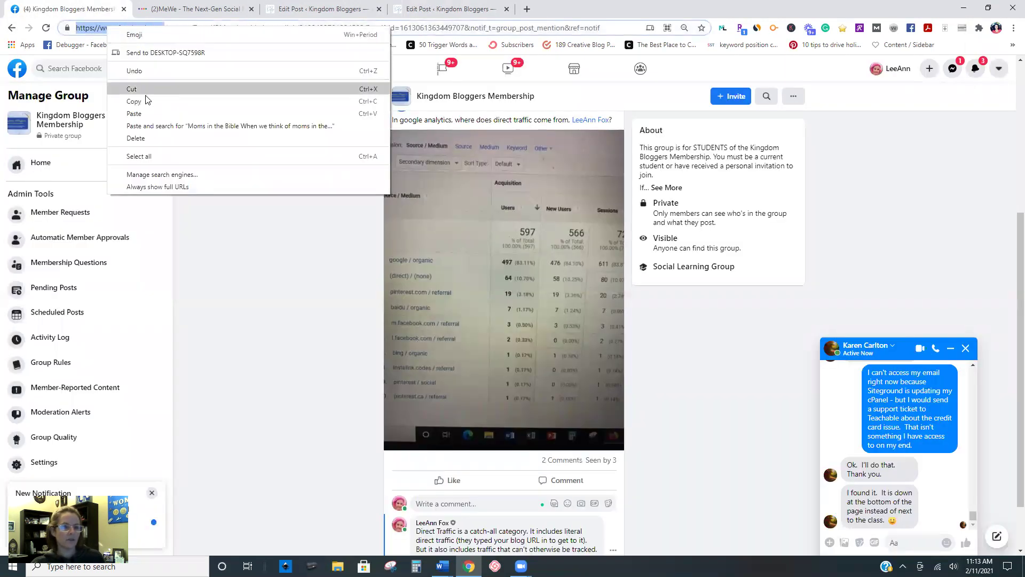
pyautogui.click(134, 101)
pyautogui.click(446, 9)
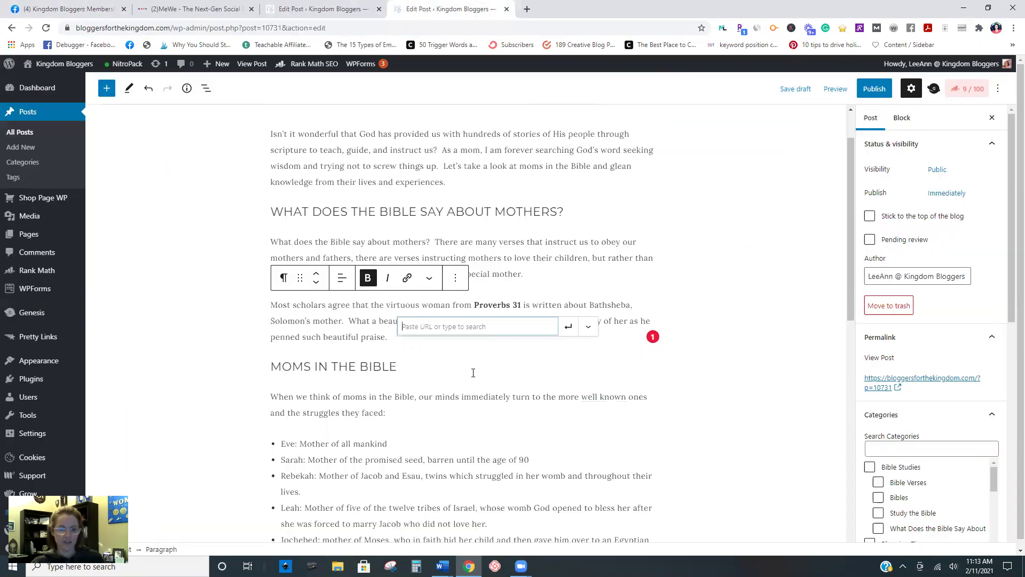
pyautogui.rightClick(436, 326)
pyautogui.click(479, 404)
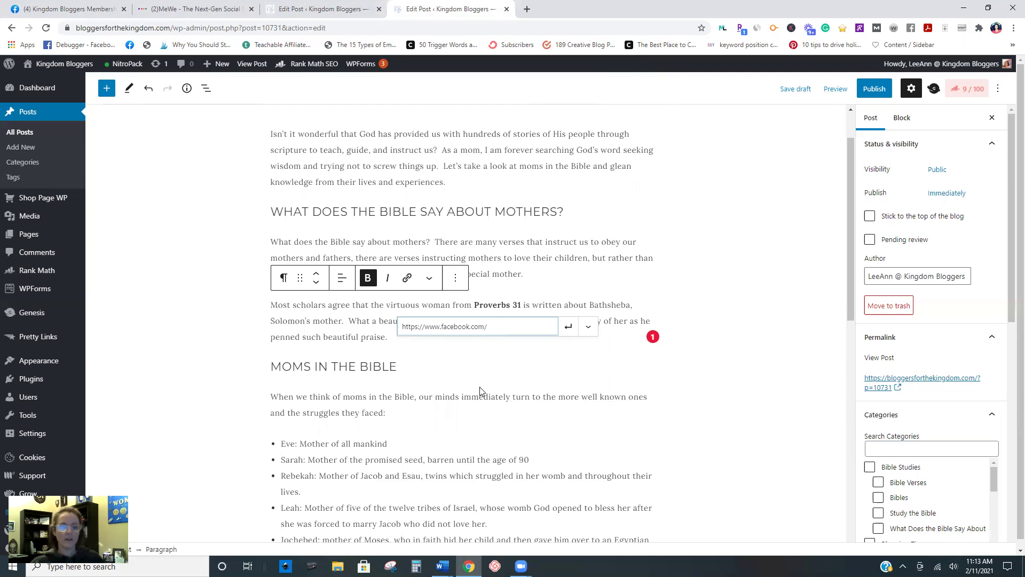
# Set the "Proverbs 31" link to Open in New Tab, Nofollow and Sponsored, and apply it to the text
pyautogui.click(589, 328)
pyautogui.click(415, 351)
pyautogui.click(416, 367)
pyautogui.click(415, 382)
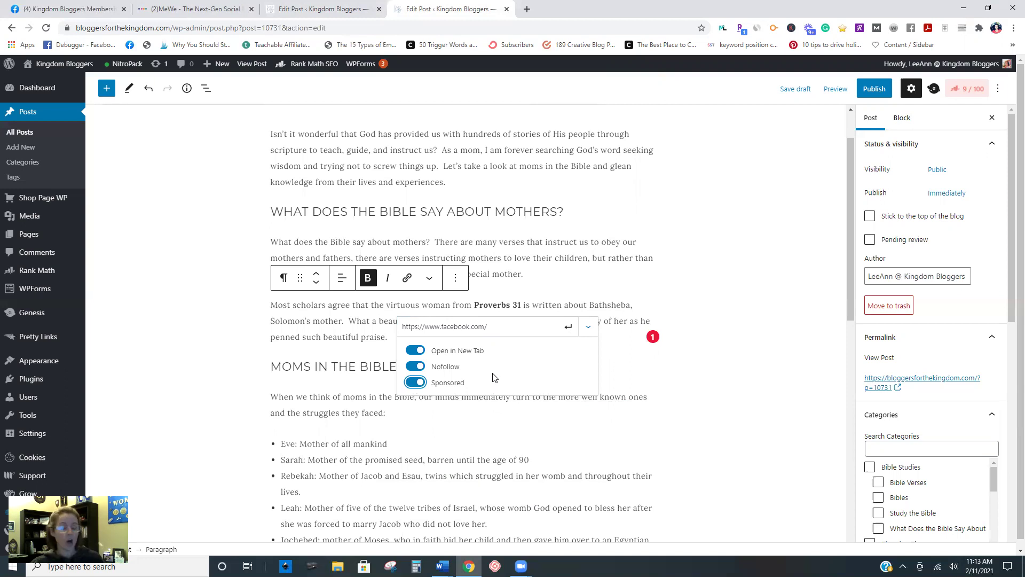
pyautogui.click(568, 327)
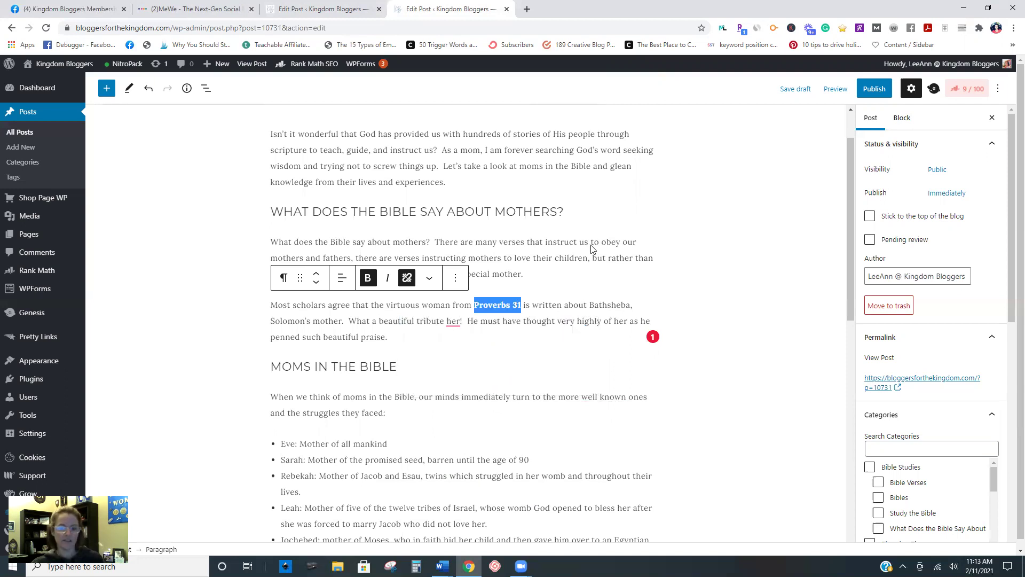
pyautogui.press('Up')
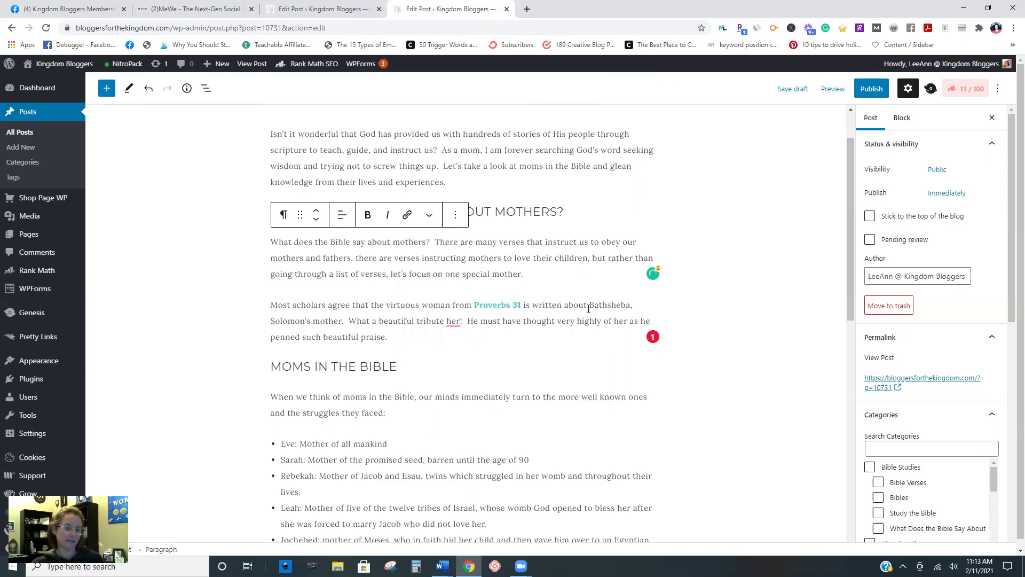
pyautogui.press('Down')
pyautogui.click(596, 315)
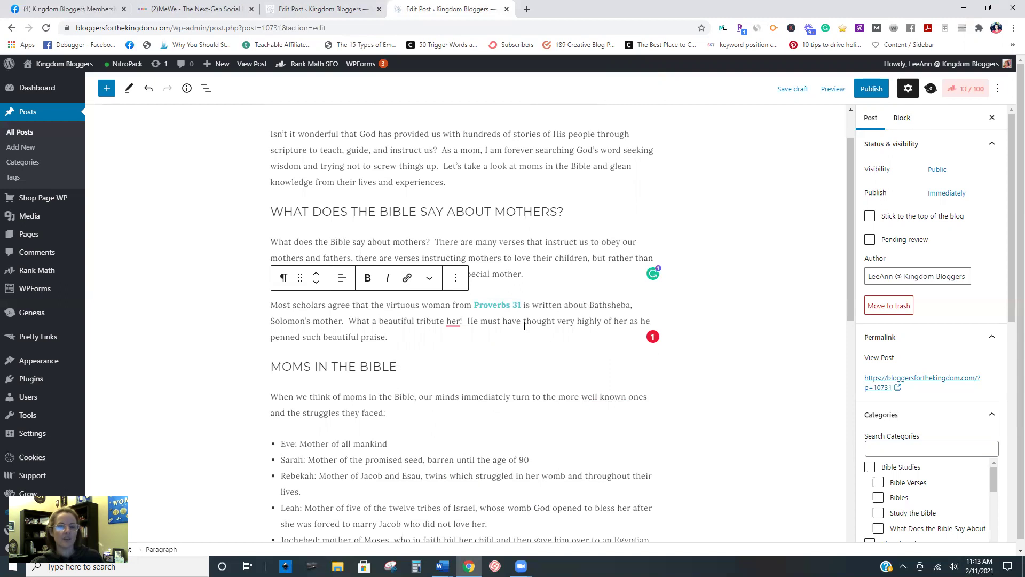
# Turn off Nofollow and Sponsored for the "Proverbs 31" link, leaving Open in New Tab on
pyautogui.click(505, 310)
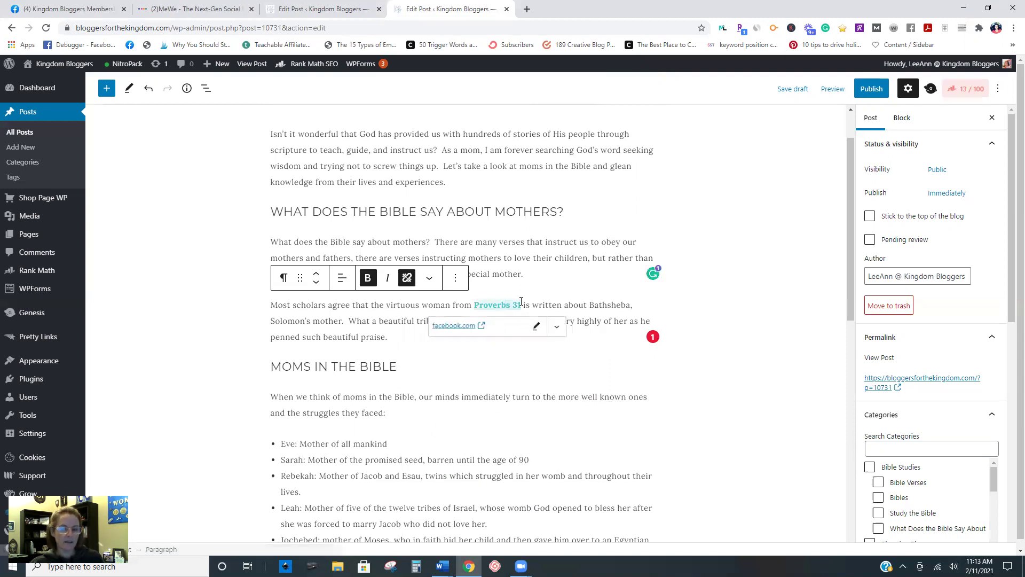
pyautogui.moveTo(521, 305); pyautogui.dragTo(477, 305)
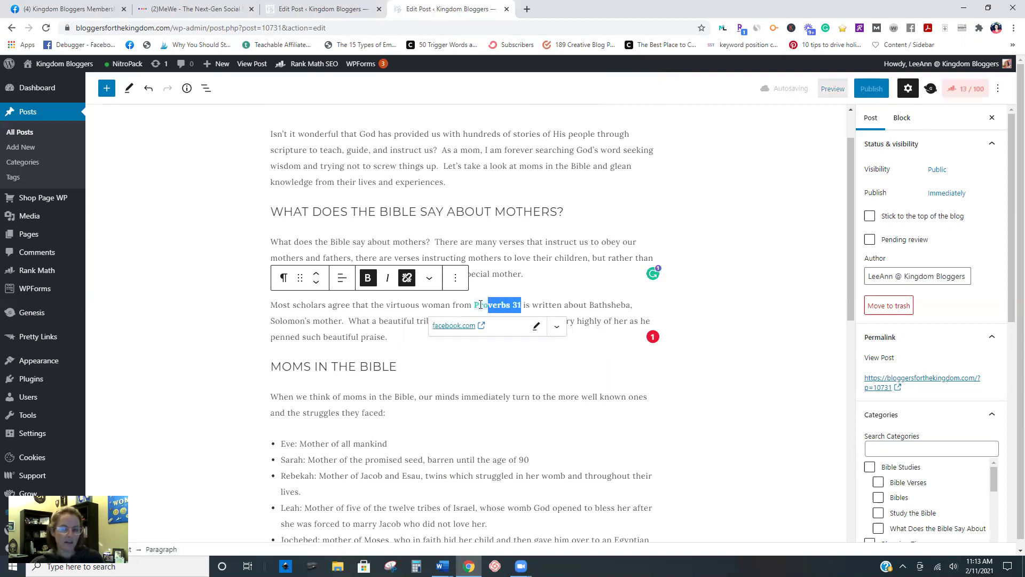
pyautogui.click(556, 325)
pyautogui.click(447, 366)
pyautogui.click(505, 366)
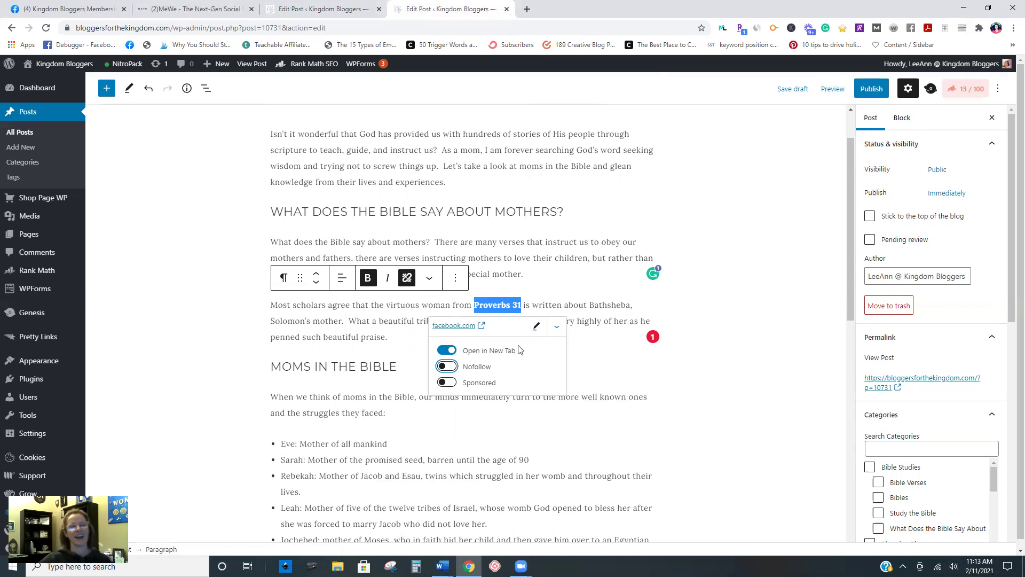
pyautogui.click(589, 299)
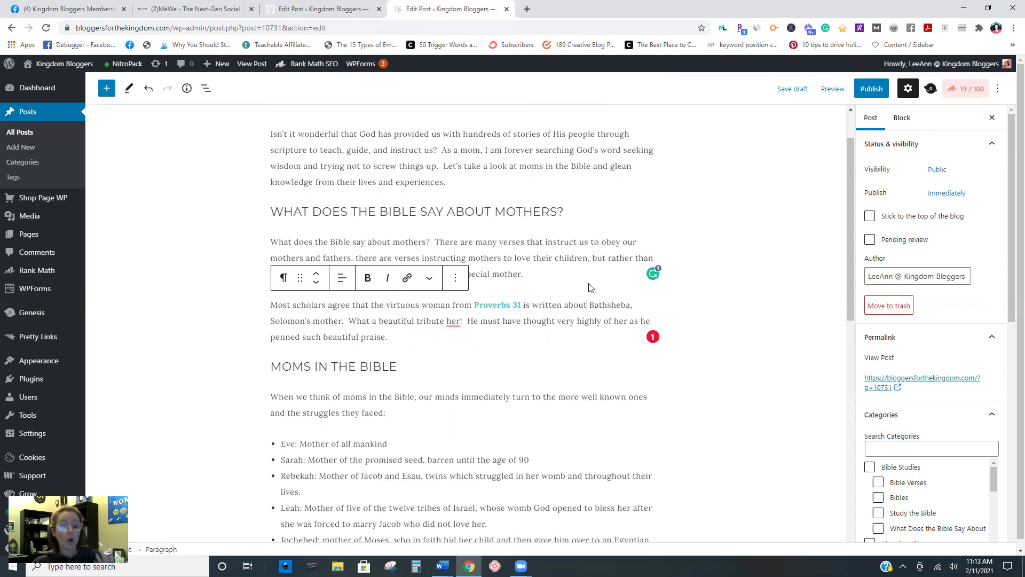
# Open gumroad.com in a new browser tab and copy the share URL of the Names of God Coloring Book
pyautogui.click(528, 8)
pyautogui.write('gu')
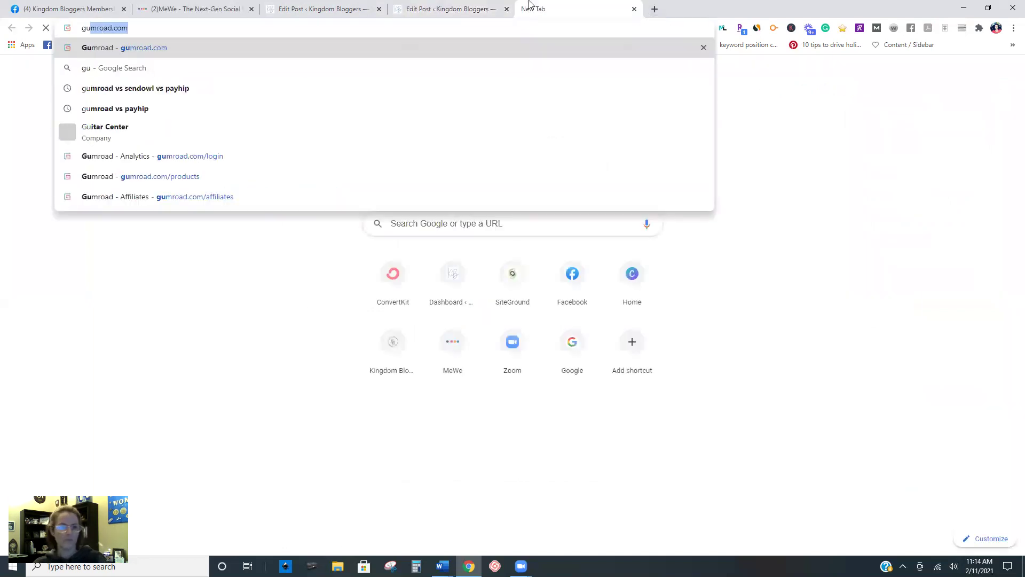
pyautogui.press('Return')
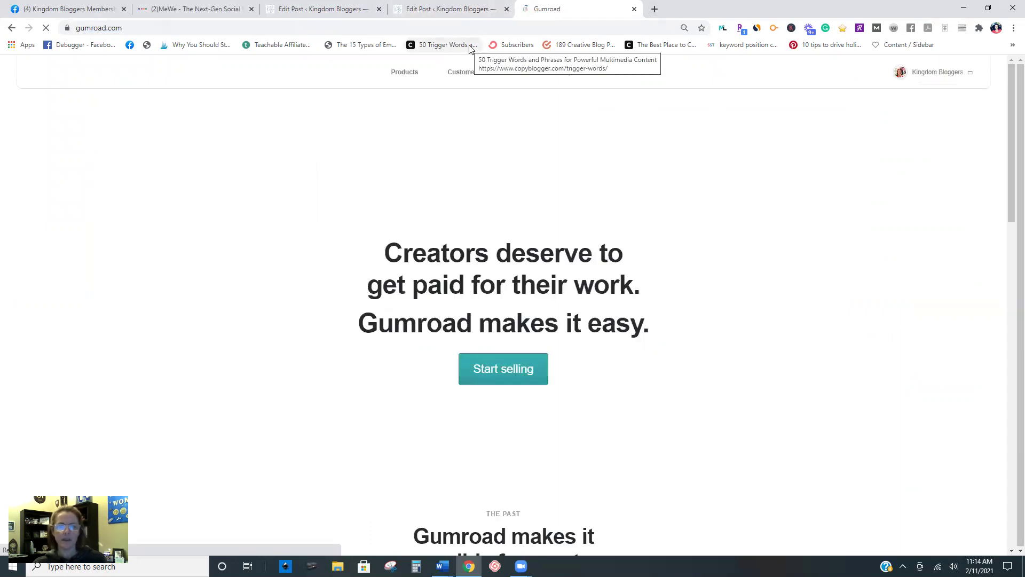
pyautogui.click(399, 75)
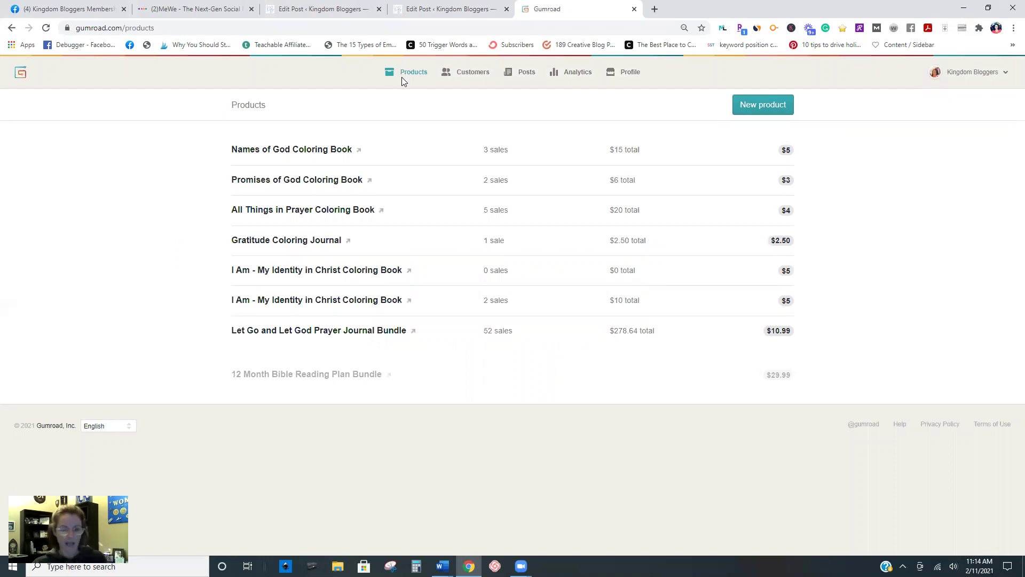
pyautogui.click(292, 153)
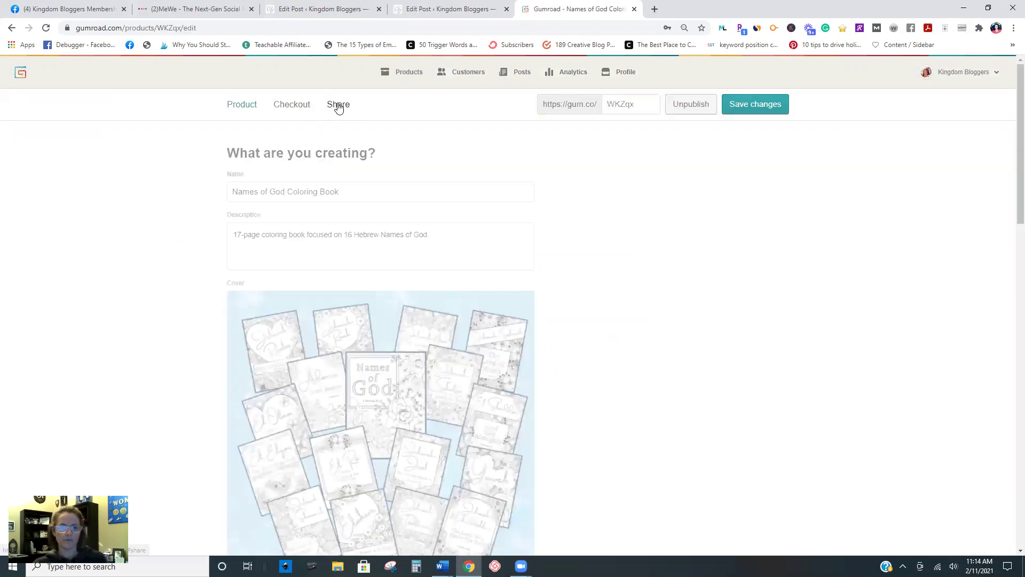
pyautogui.click(339, 104)
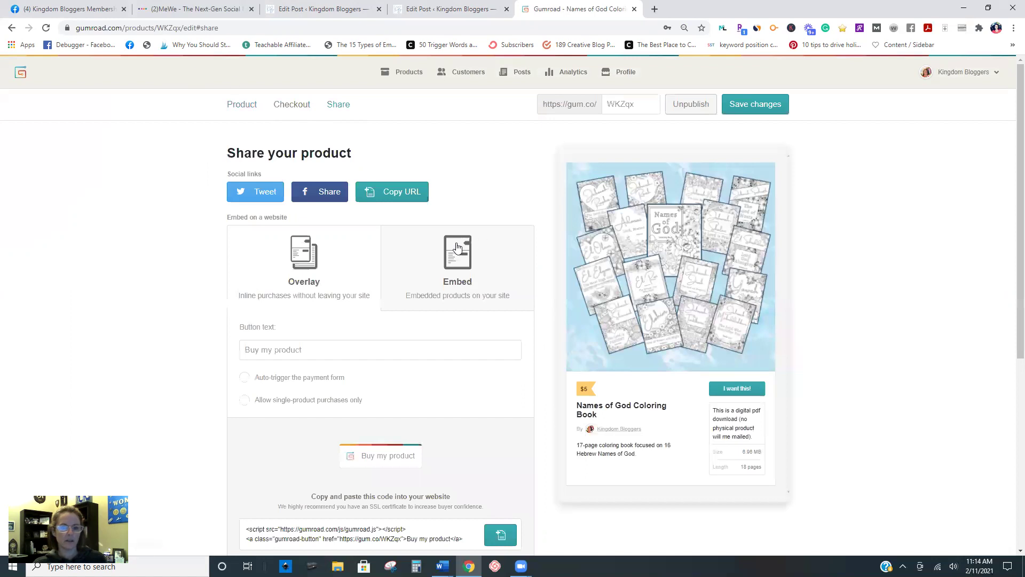
pyautogui.click(411, 201)
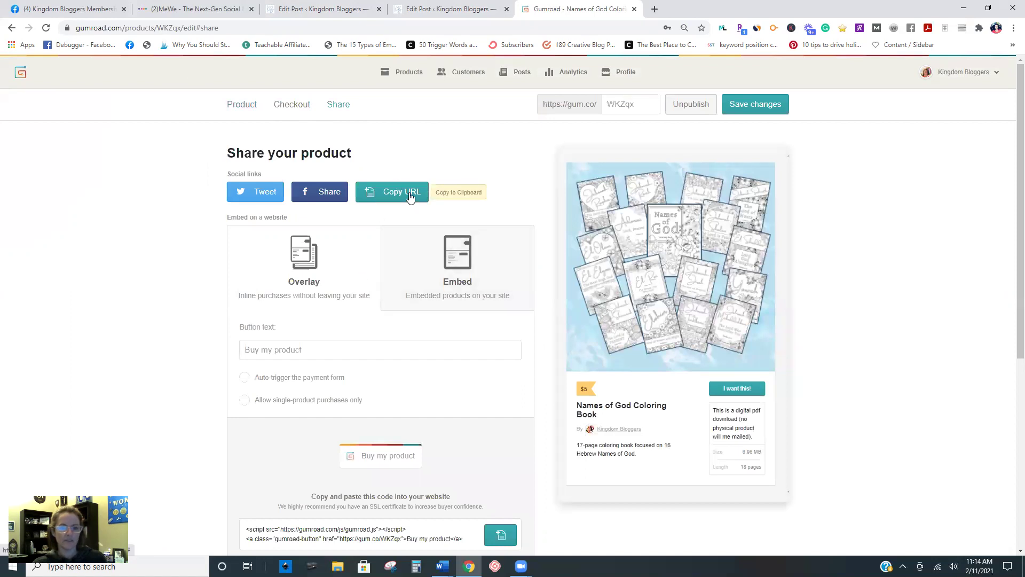
# Open the "Proverbs 31" link for editing in the post and try to replace its address with the product URL
pyautogui.click(464, 9)
pyautogui.moveTo(475, 302)
pyautogui.mouseDown()
pyautogui.moveTo(521, 304)
pyautogui.moveTo(402, 326)
pyautogui.mouseUp()
pyautogui.click(537, 327)
pyautogui.rightClick(456, 331)
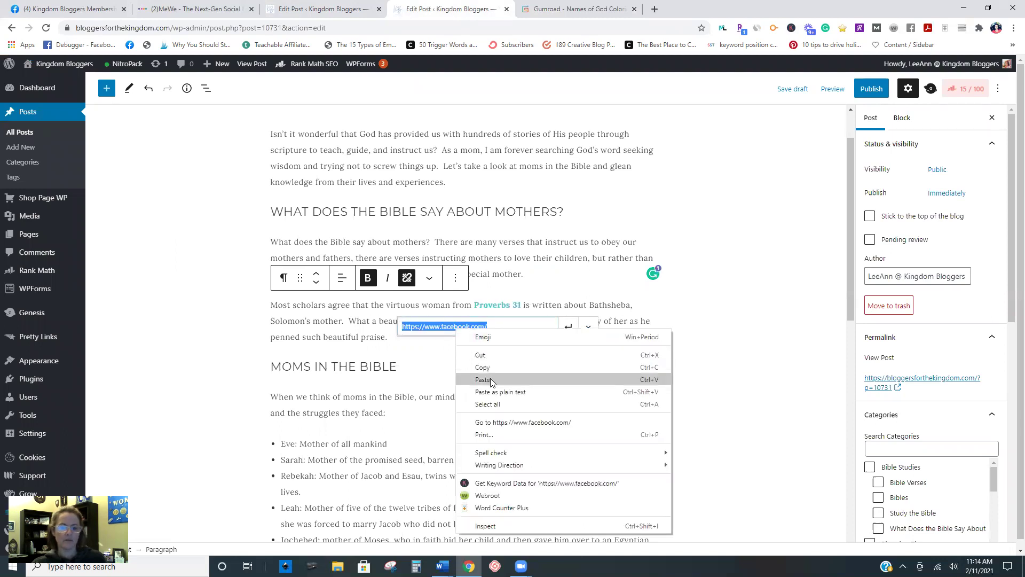
pyautogui.click(486, 379)
# Copy the Names of God Coloring Book's share URL again from Gumroad and return to the Bible moms post
pyautogui.click(623, 8)
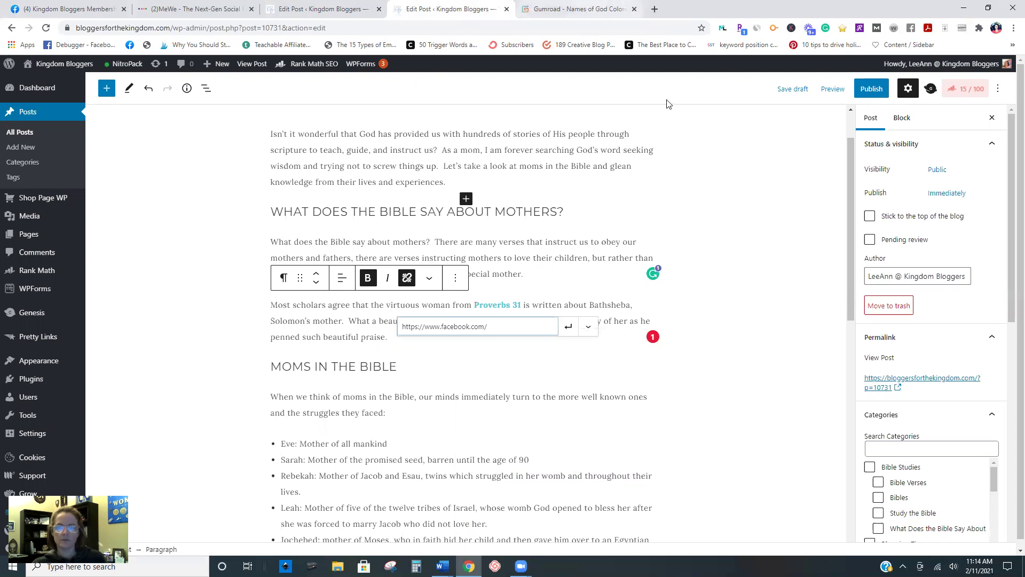
pyautogui.click(396, 193)
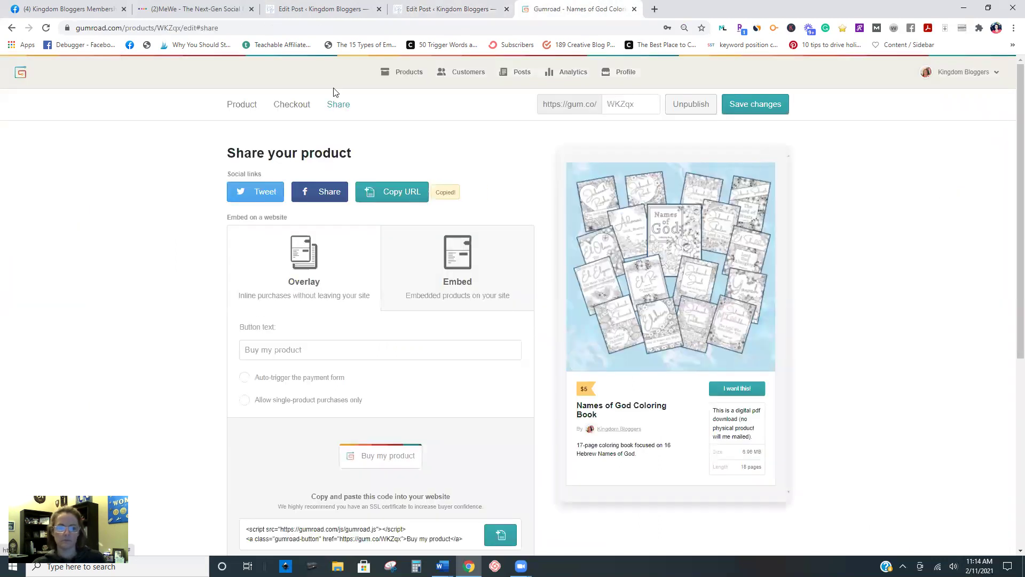
pyautogui.click(413, 9)
pyautogui.click(322, 4)
pyautogui.click(450, 9)
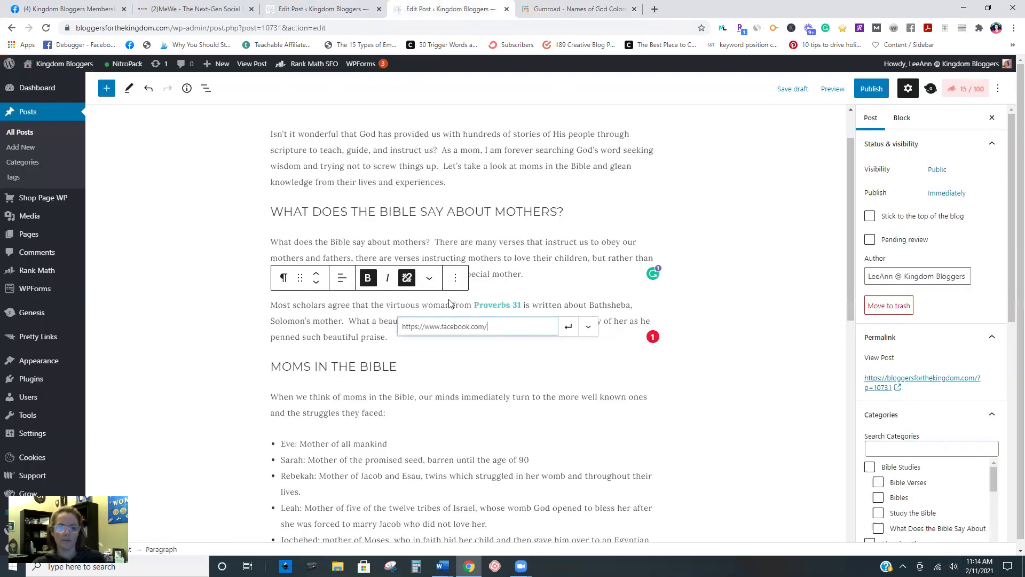
pyautogui.tripleClick(460, 328)
pyautogui.rightClick(460, 326)
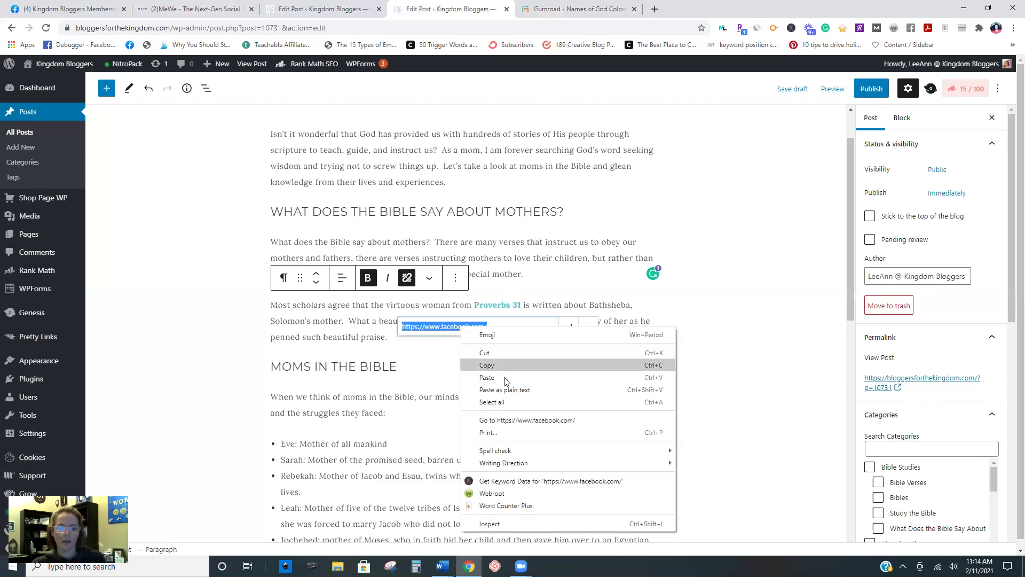
pyautogui.click(585, 370)
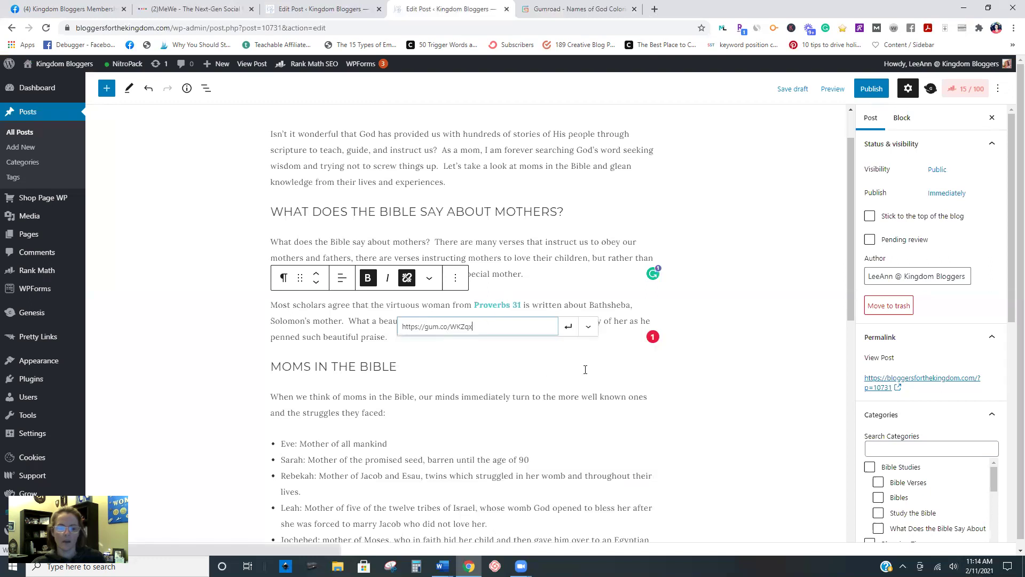
pyautogui.click(588, 327)
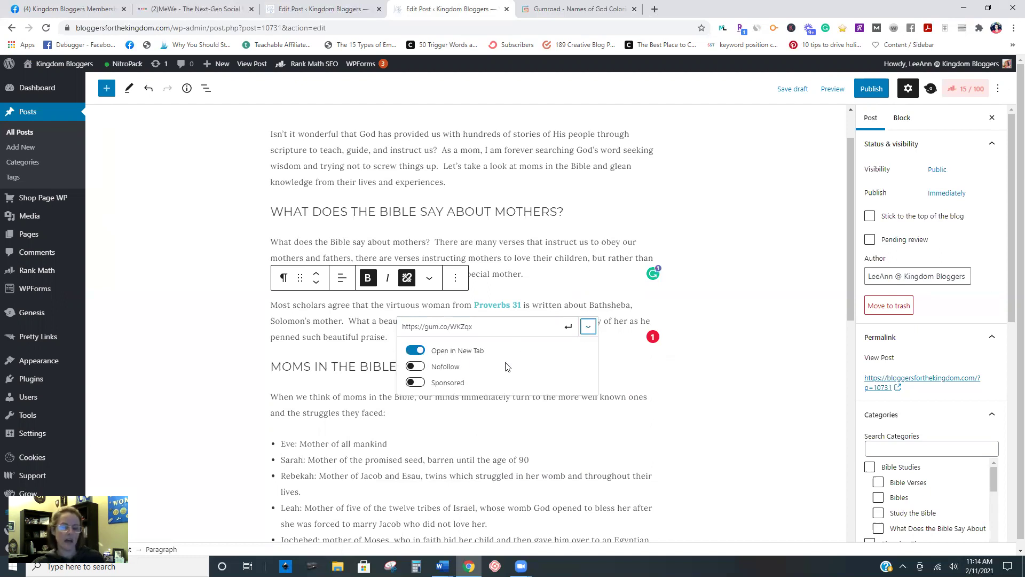
pyautogui.click(567, 326)
pyautogui.click(506, 309)
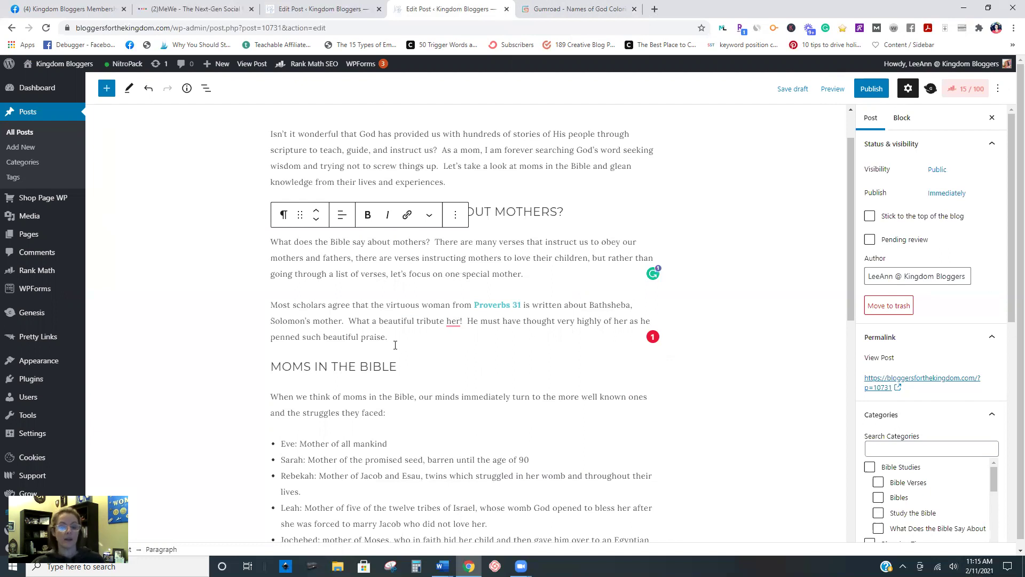
pyautogui.click(334, 6)
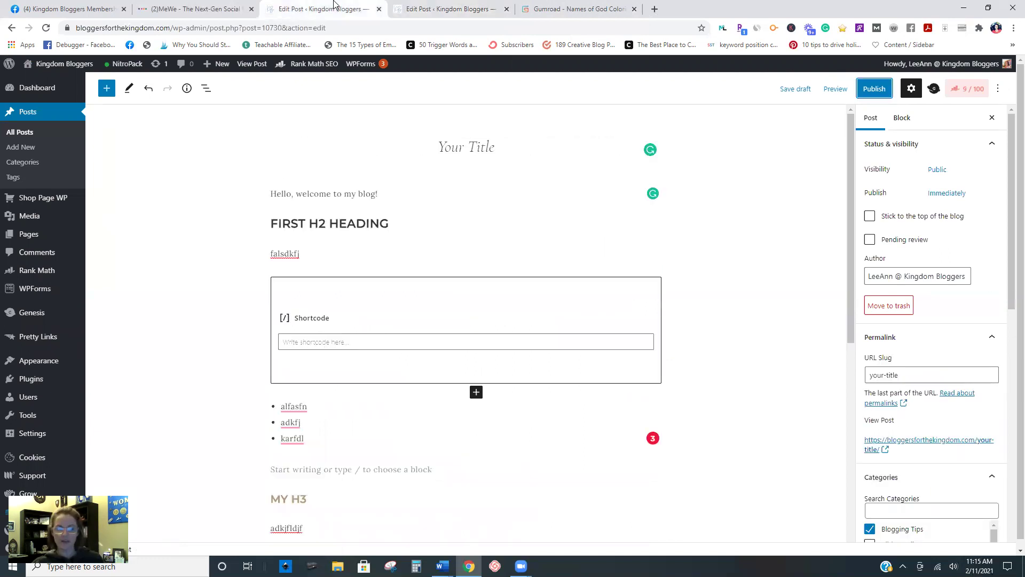
pyautogui.click(452, 6)
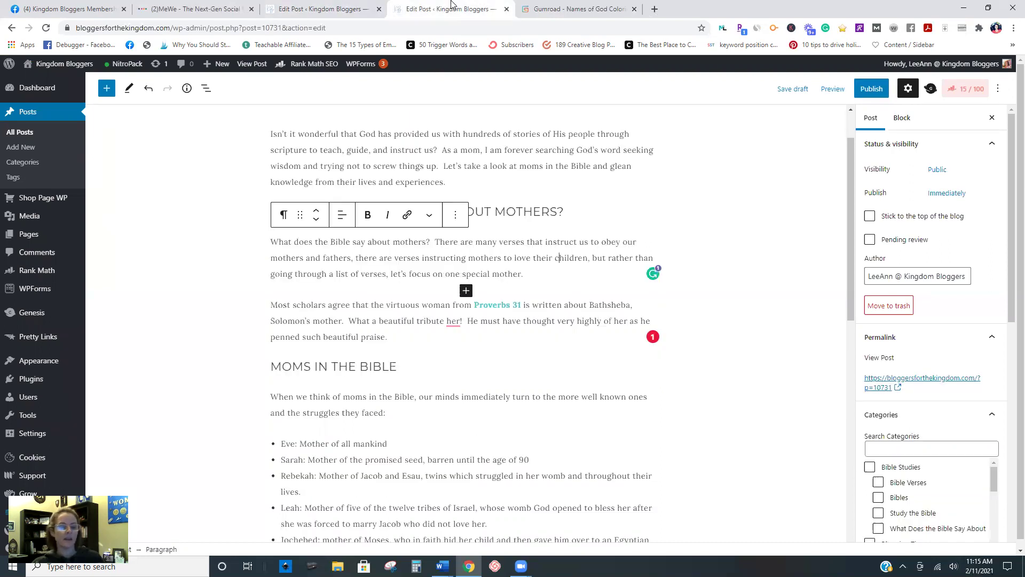